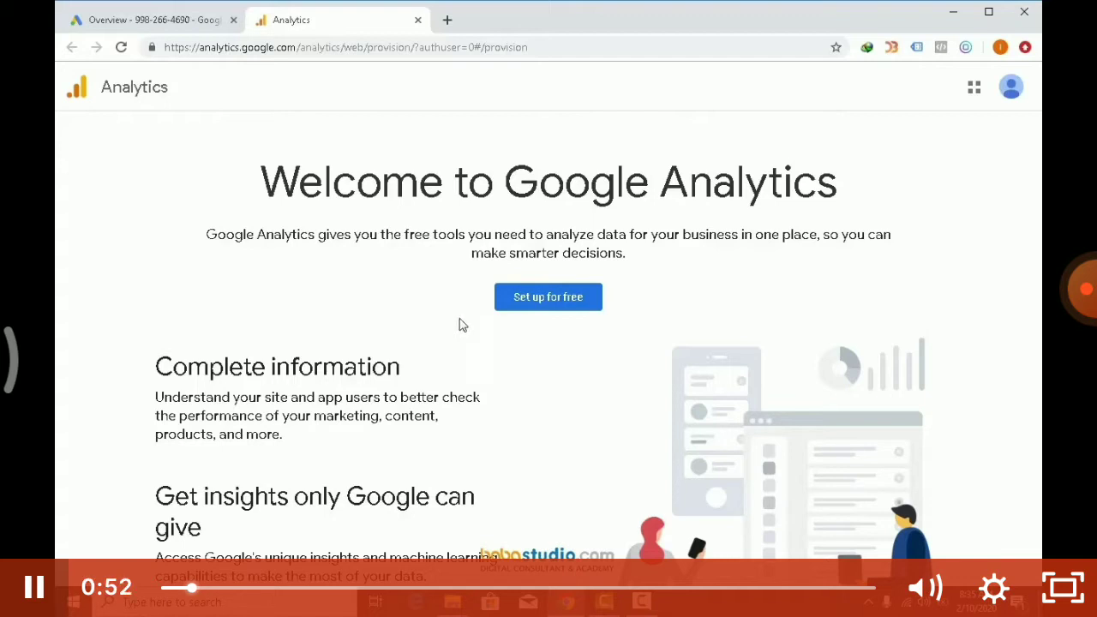
# Start the free Analytics setup and name the new account Bisnis Online Deplaza.
pyautogui.click(559, 301)
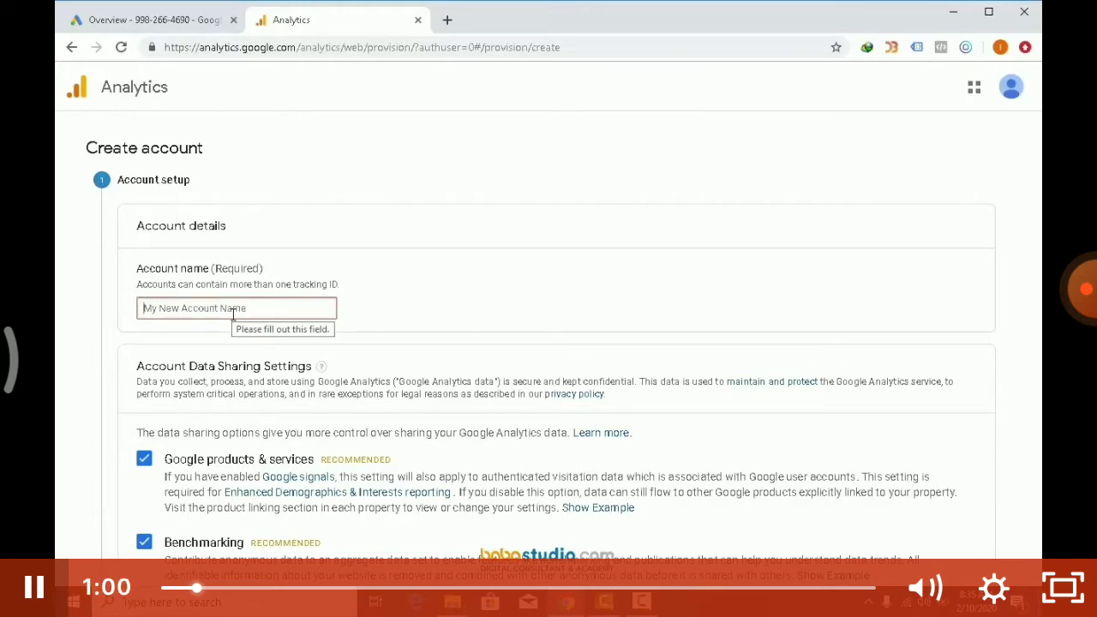
pyautogui.write('Bisnis ')
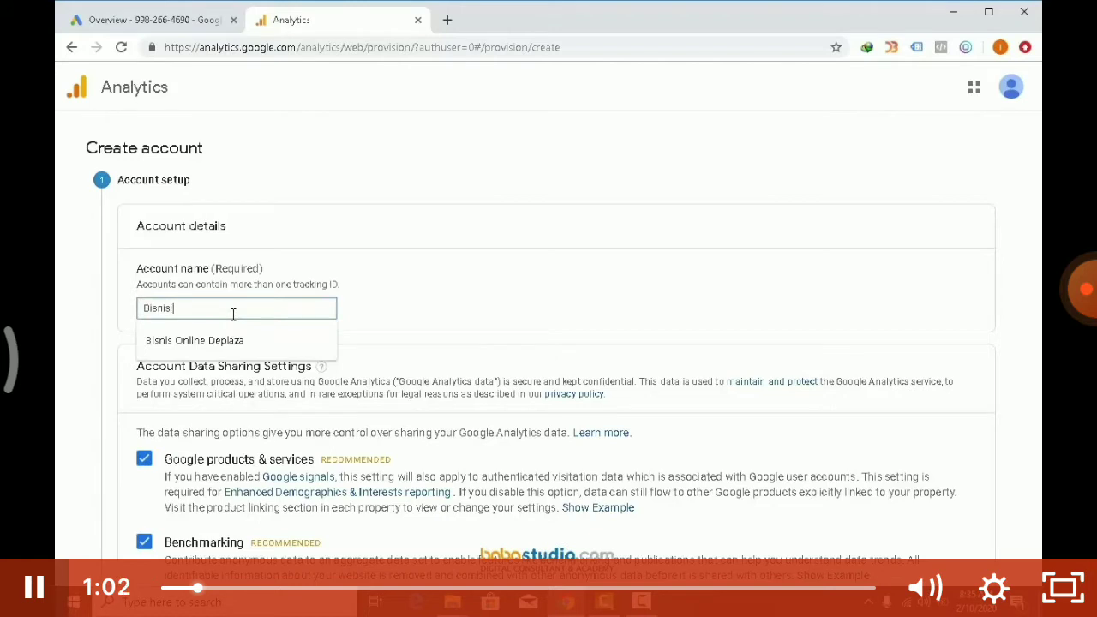
pyautogui.write('Online De')
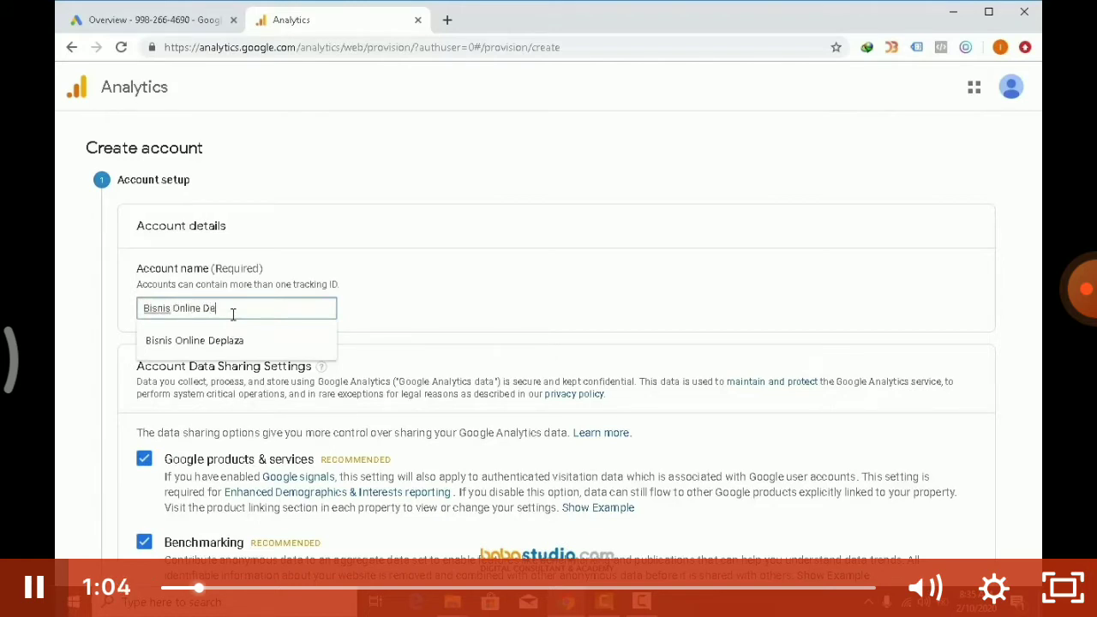
pyautogui.write('plaza')
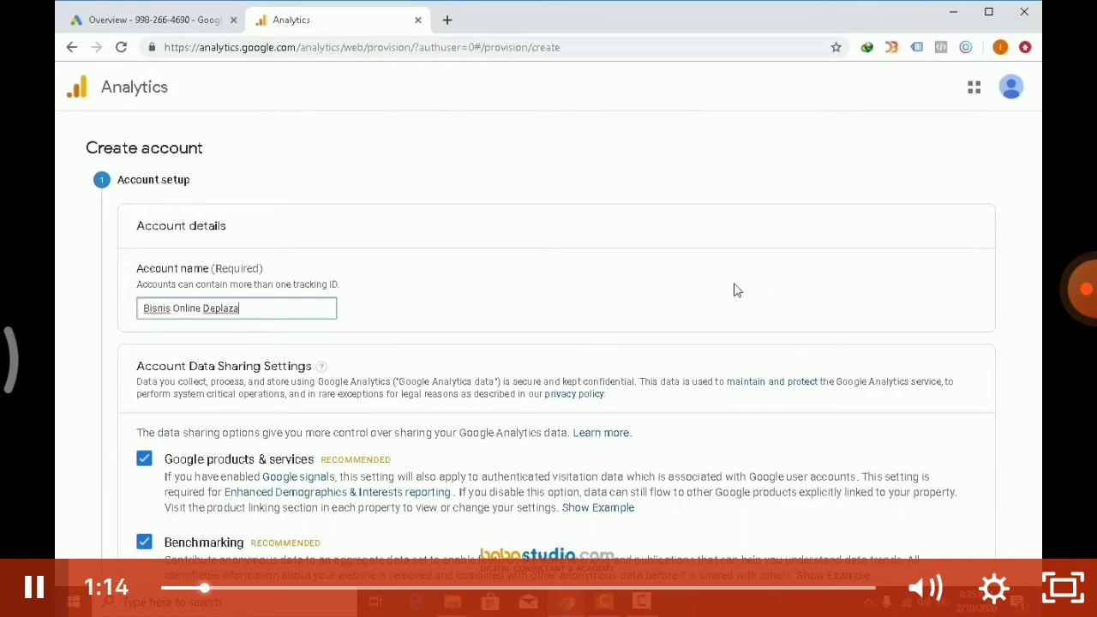
# Complete the account setup with all data sharing options enabled and proceed with Web as what to measure.
pyautogui.click(1024, 49)
pyautogui.click(923, 220)
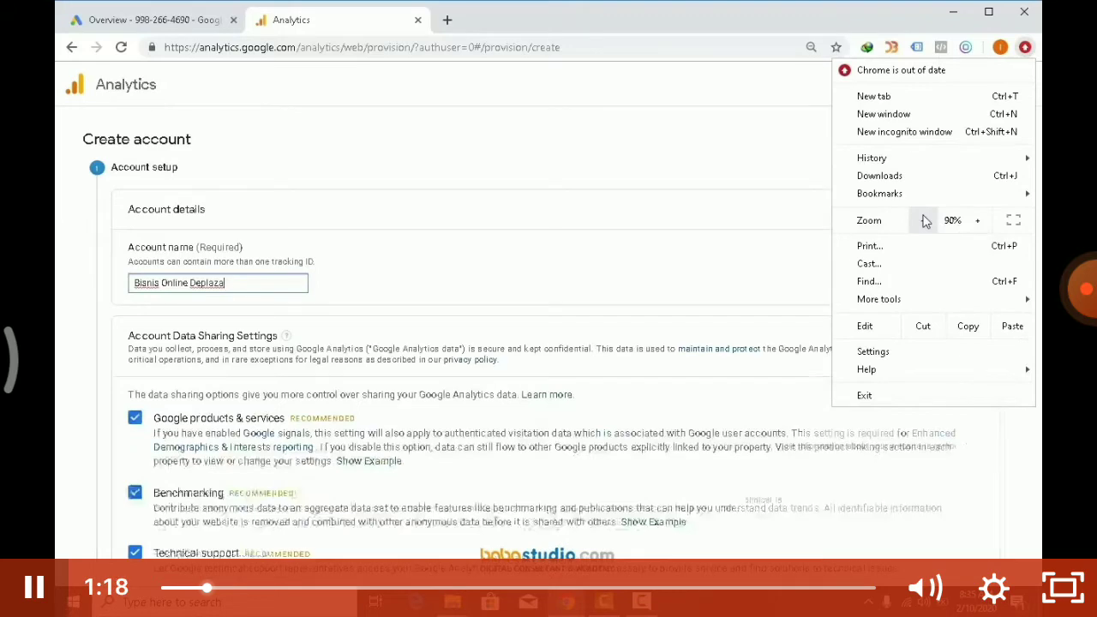
pyautogui.click(923, 220)
pyautogui.click(922, 221)
pyautogui.click(923, 220)
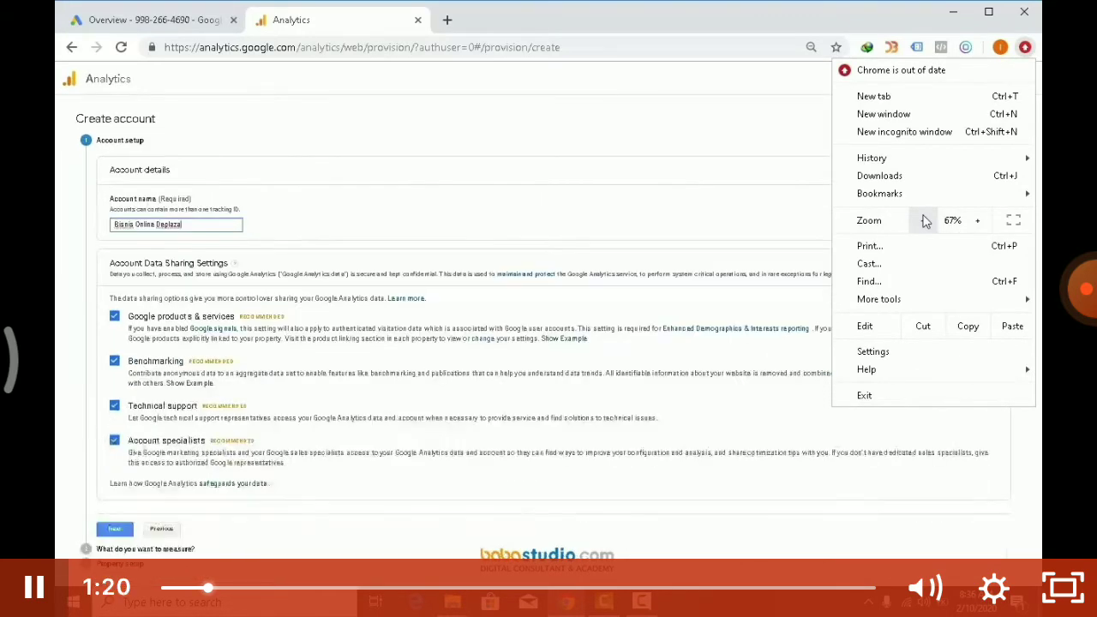
pyautogui.click(806, 225)
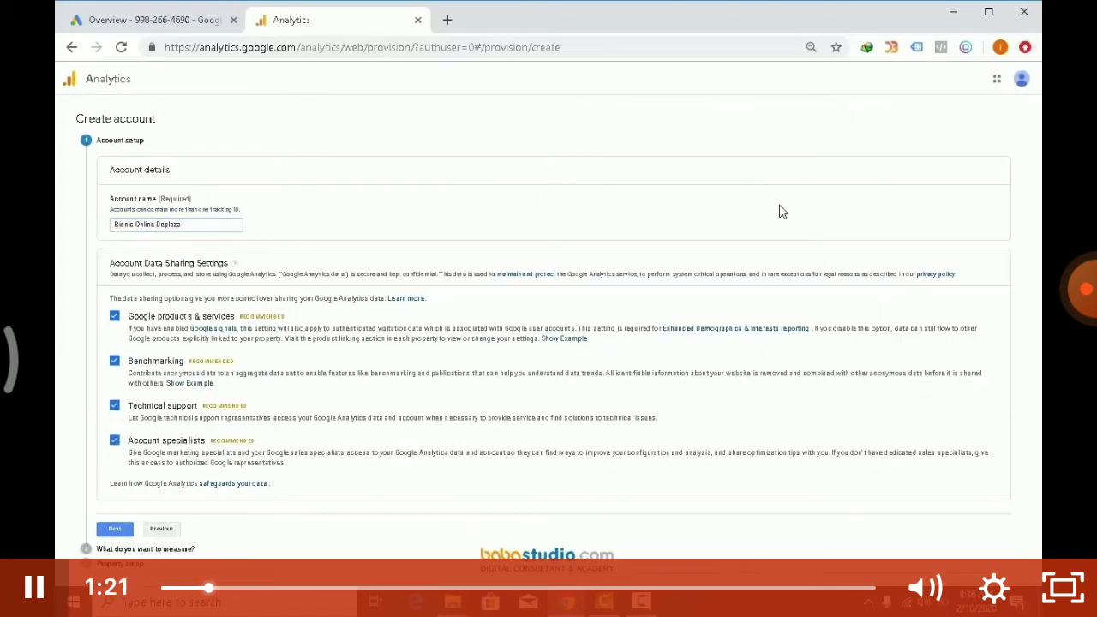
pyautogui.click(115, 530)
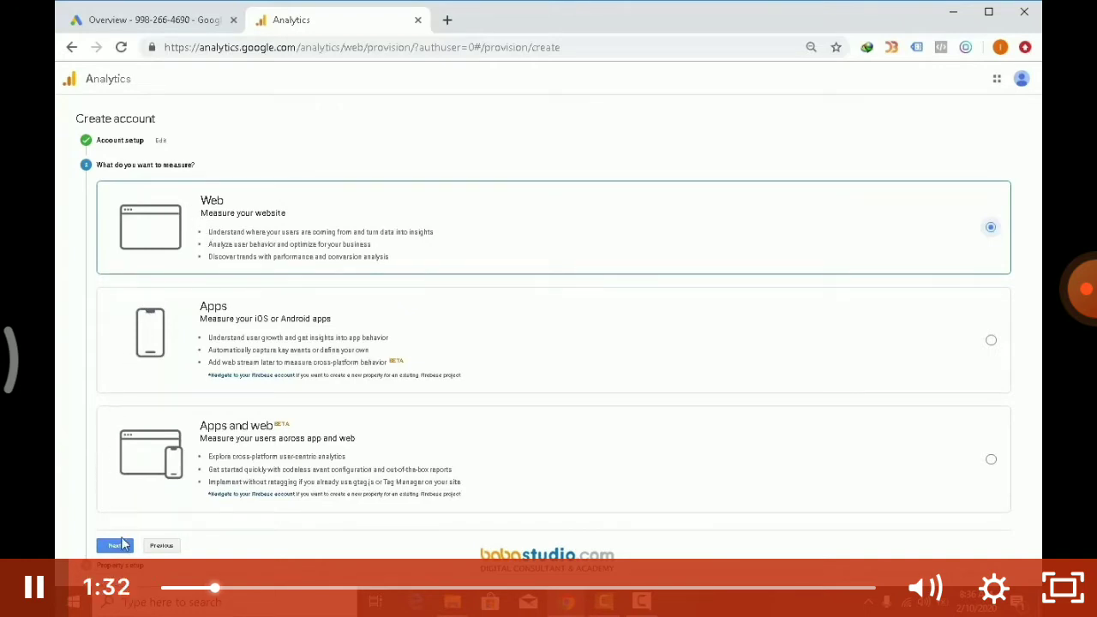
pyautogui.click(122, 544)
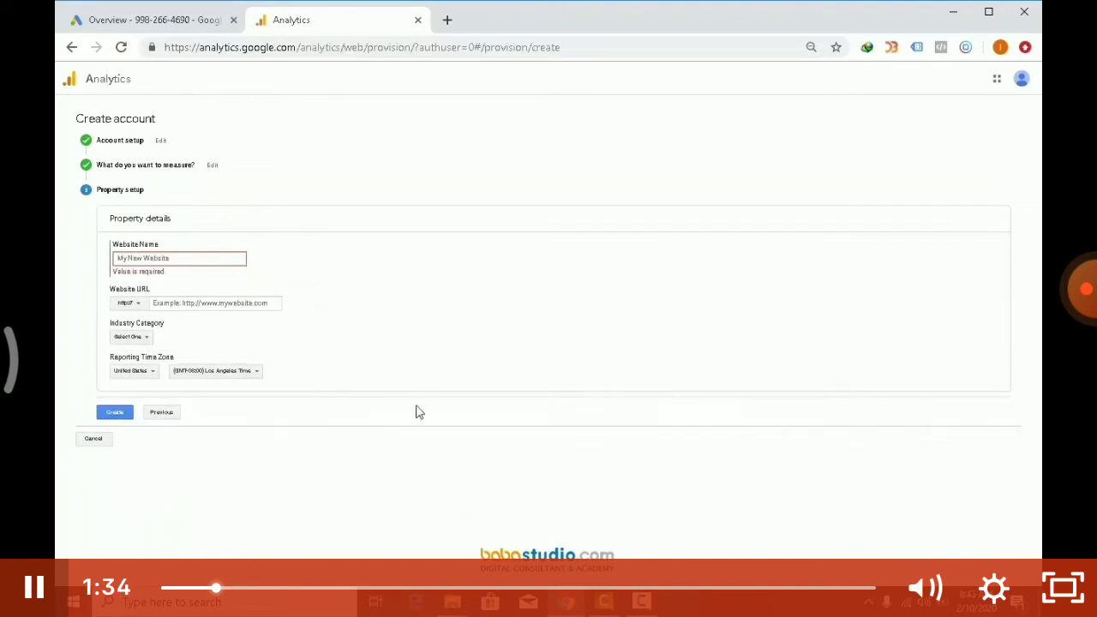
# Enter Deplaza as the property's website name and deplaza.id as its website URL.
pyautogui.click(1027, 50)
pyautogui.click(978, 220)
pyautogui.click(979, 220)
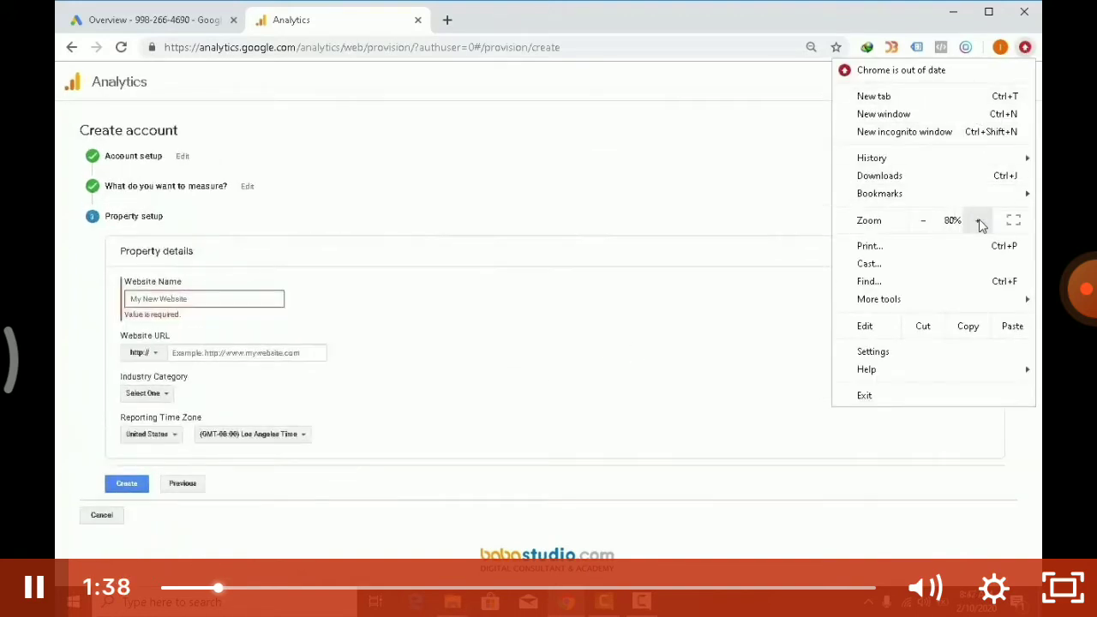
pyautogui.click(978, 220)
pyautogui.click(439, 319)
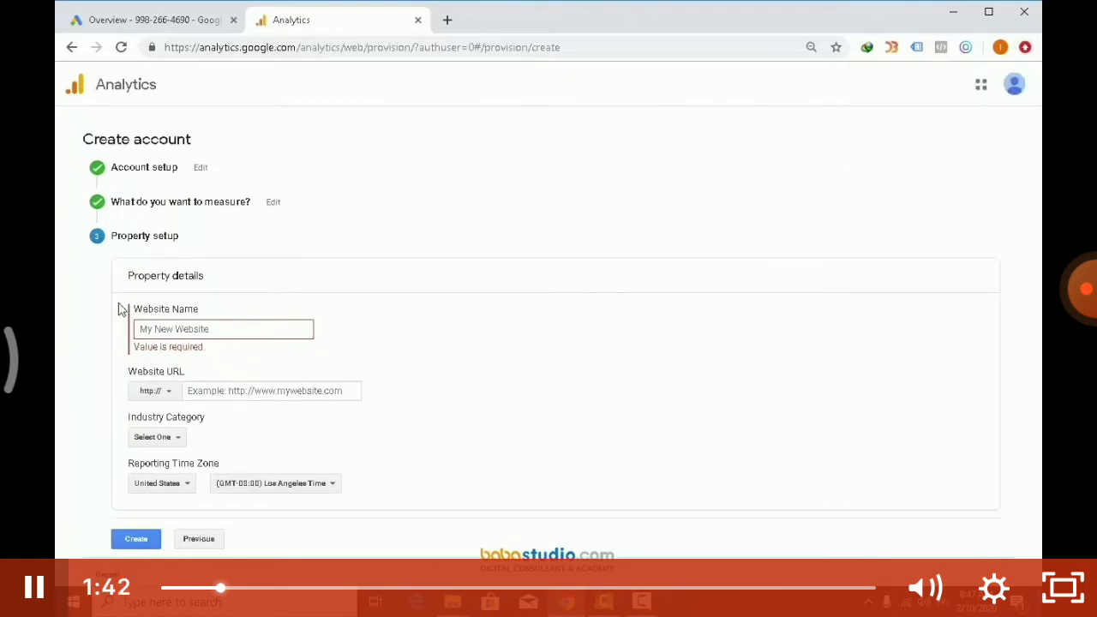
pyautogui.click(159, 331)
pyautogui.write('Deplaza')
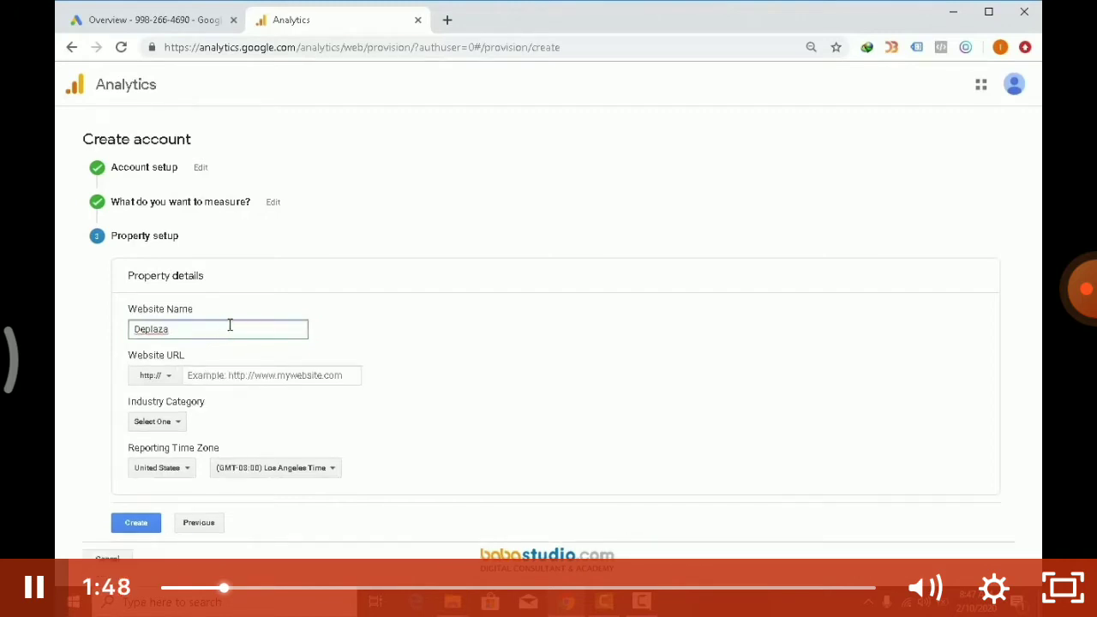
pyautogui.click(210, 374)
pyautogui.write('deplaza.id')
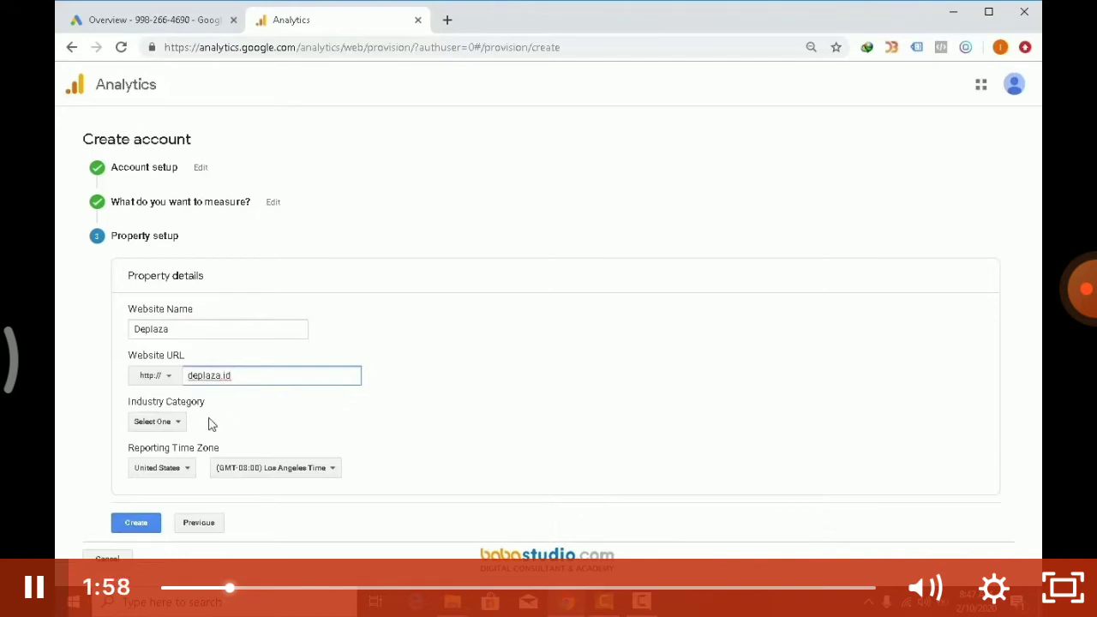
# Set the property's industry category to Shopping and its reporting time zone country to Indonesia.
pyautogui.click(177, 422)
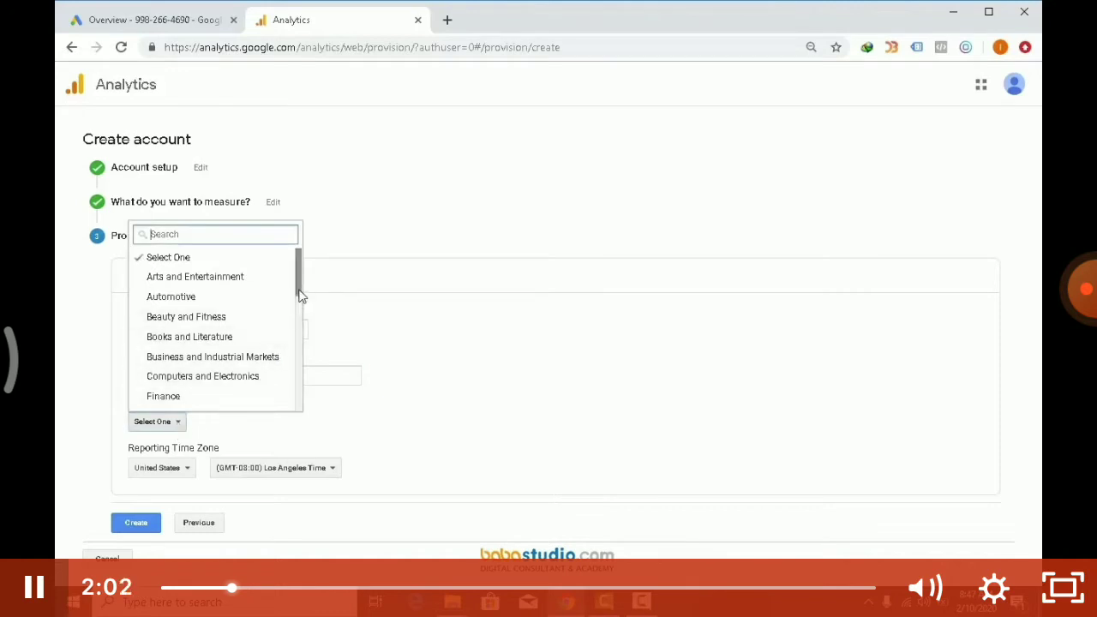
pyautogui.moveTo(299, 296); pyautogui.dragTo(282, 400)
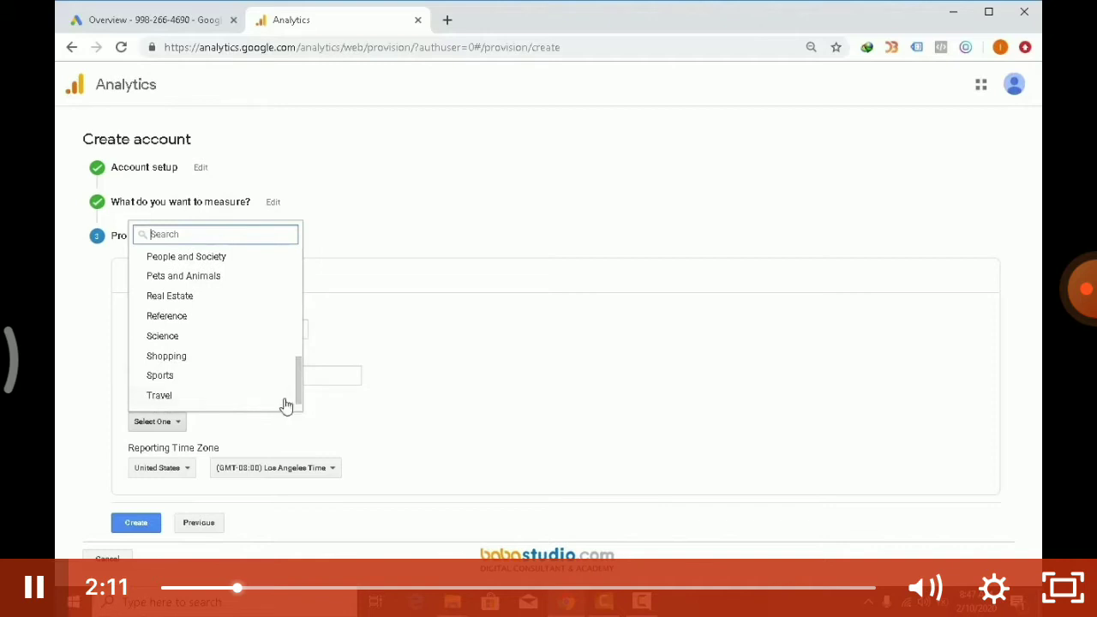
pyautogui.click(172, 359)
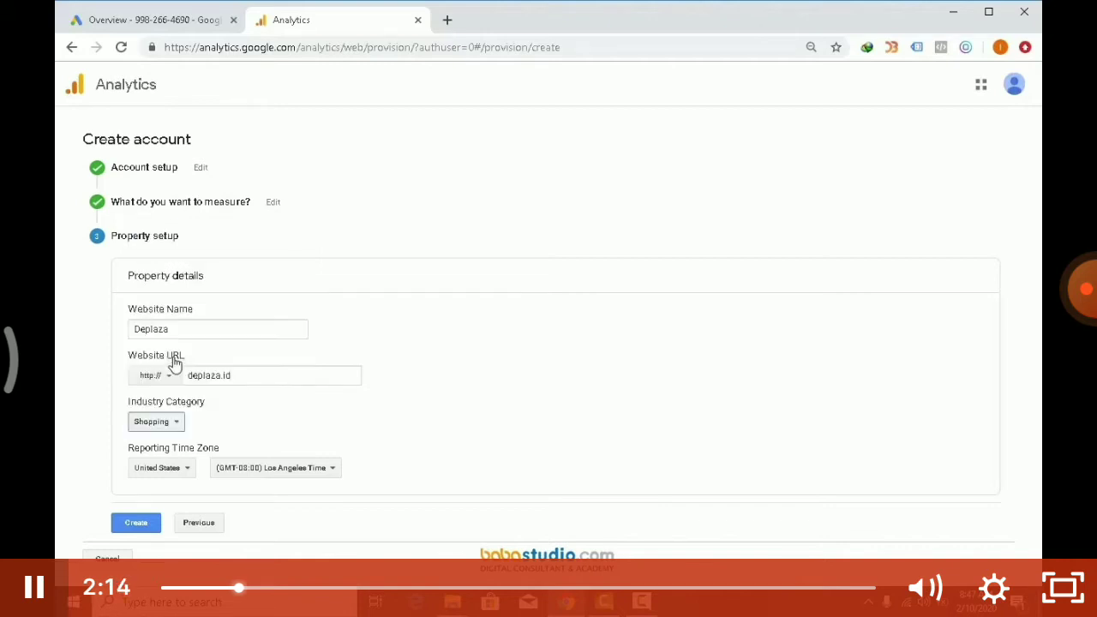
pyautogui.click(183, 476)
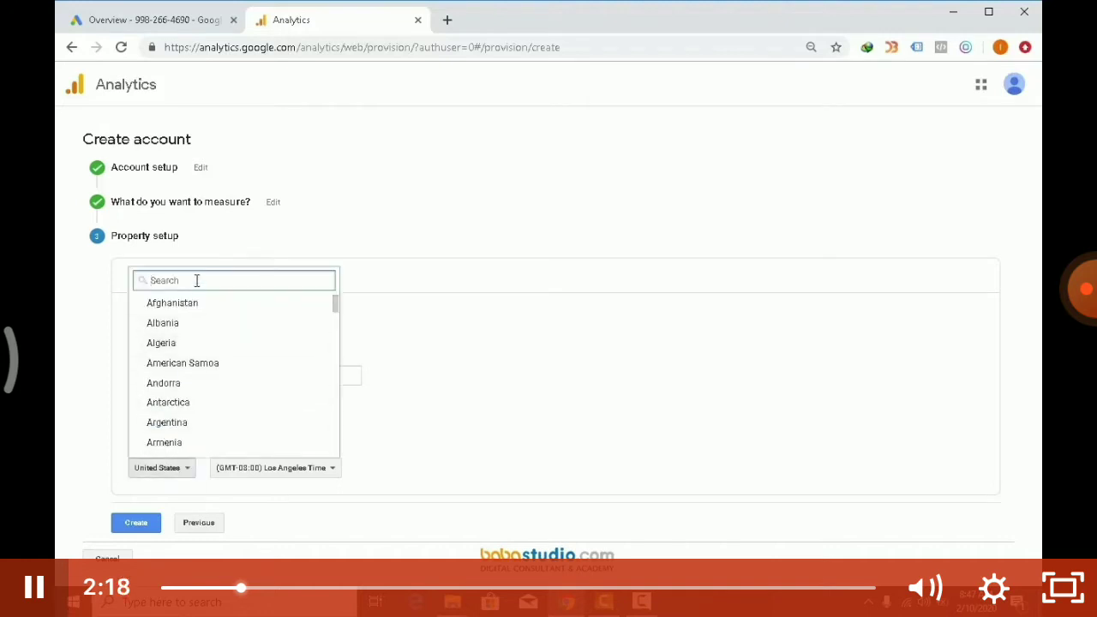
pyautogui.write('indon')
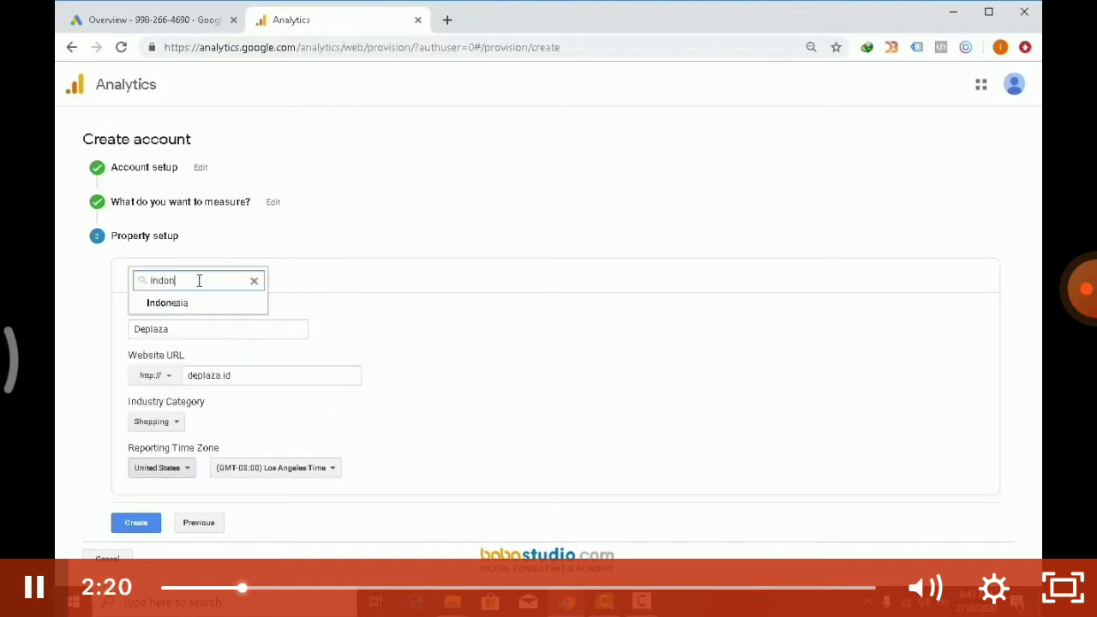
pyautogui.click(188, 305)
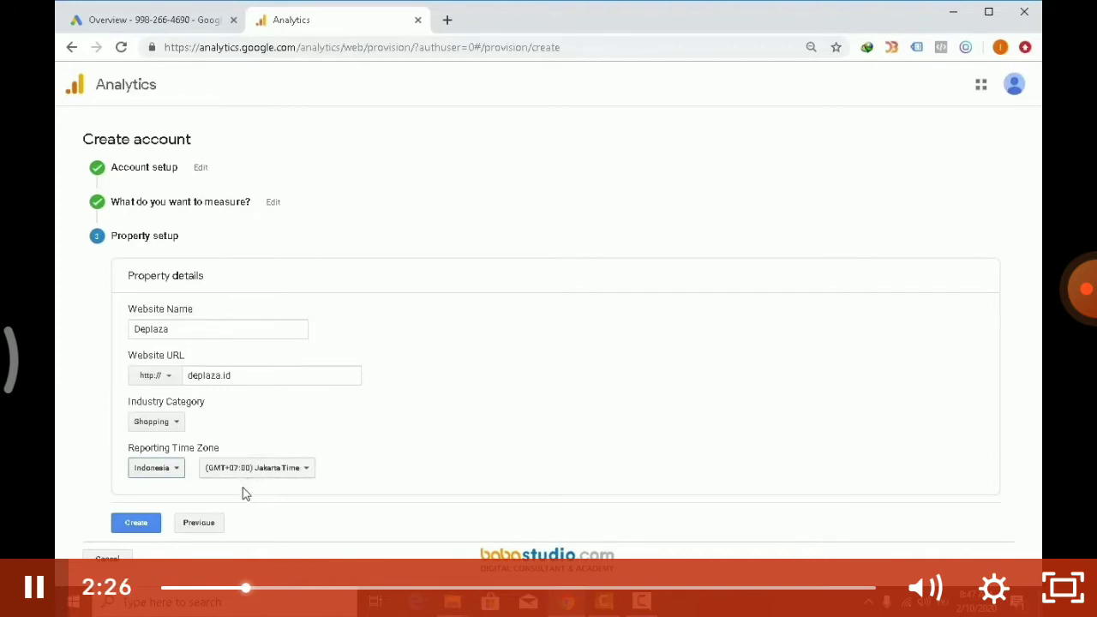
# Create the property, accepting the Data Processing Terms and the Measurement Controller-Controller Data Protection Terms, and dismiss the introductory pop-ups.
pyautogui.click(144, 532)
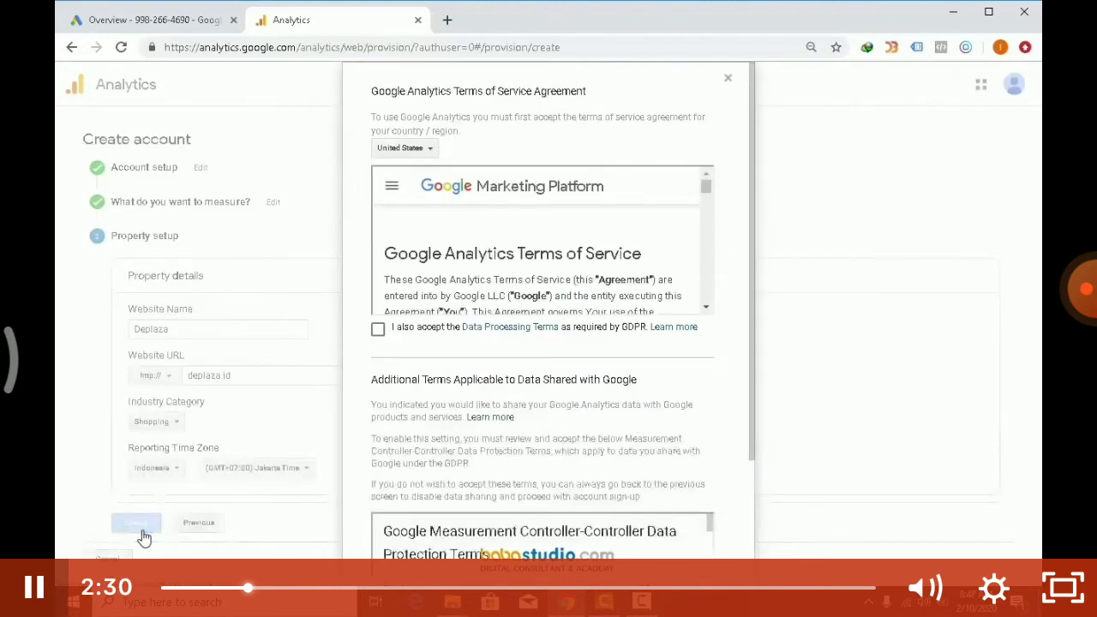
pyautogui.click(377, 331)
pyautogui.scroll(-2, 617, 347)
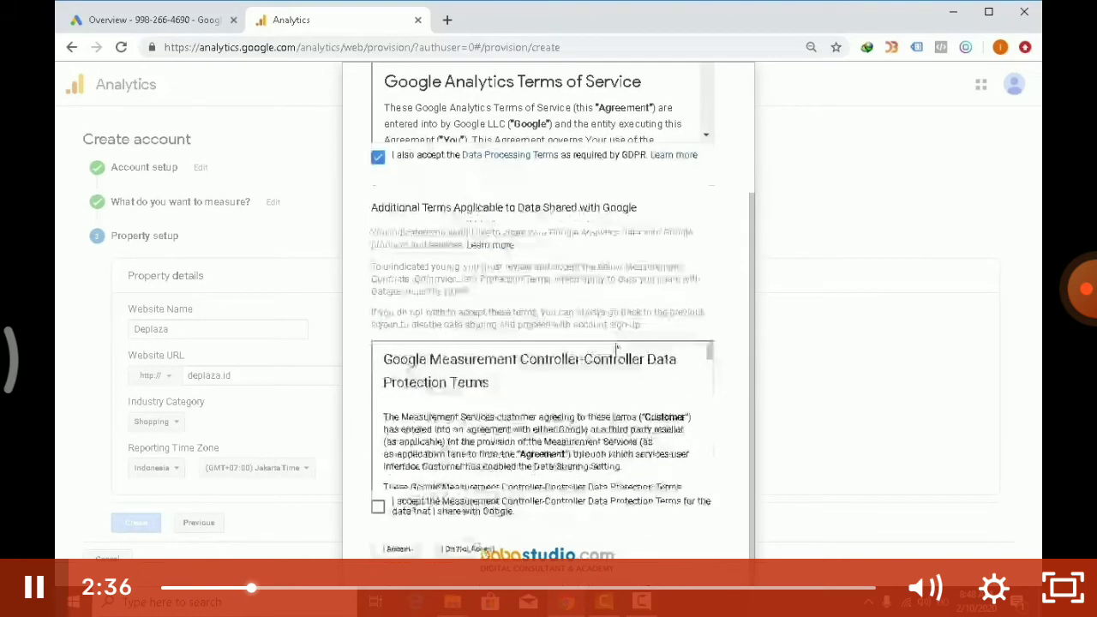
pyautogui.click(378, 509)
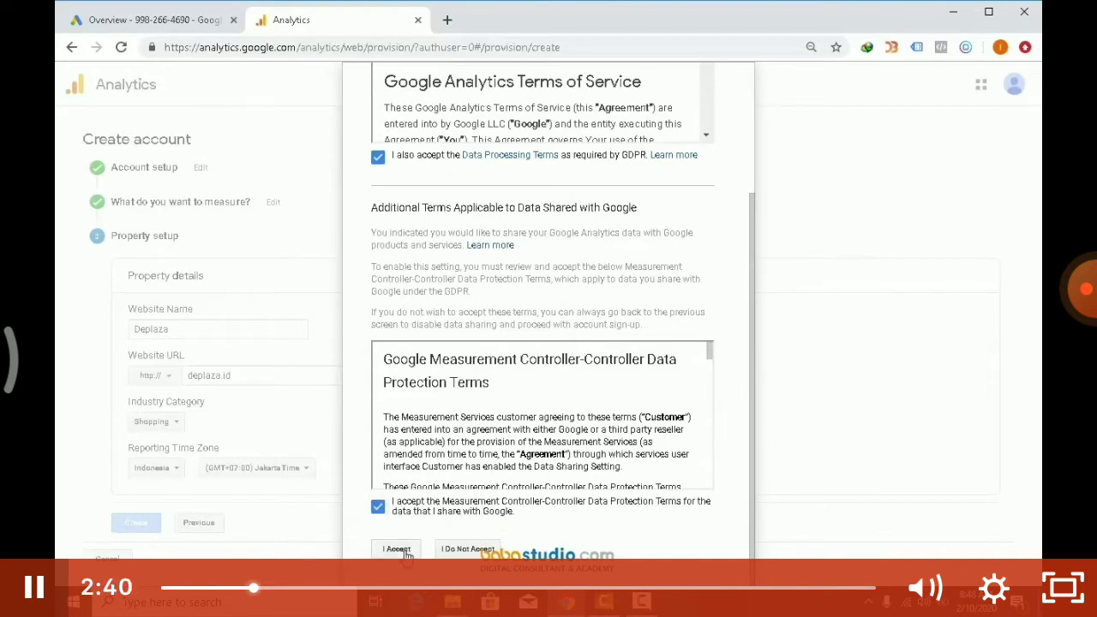
pyautogui.click(397, 549)
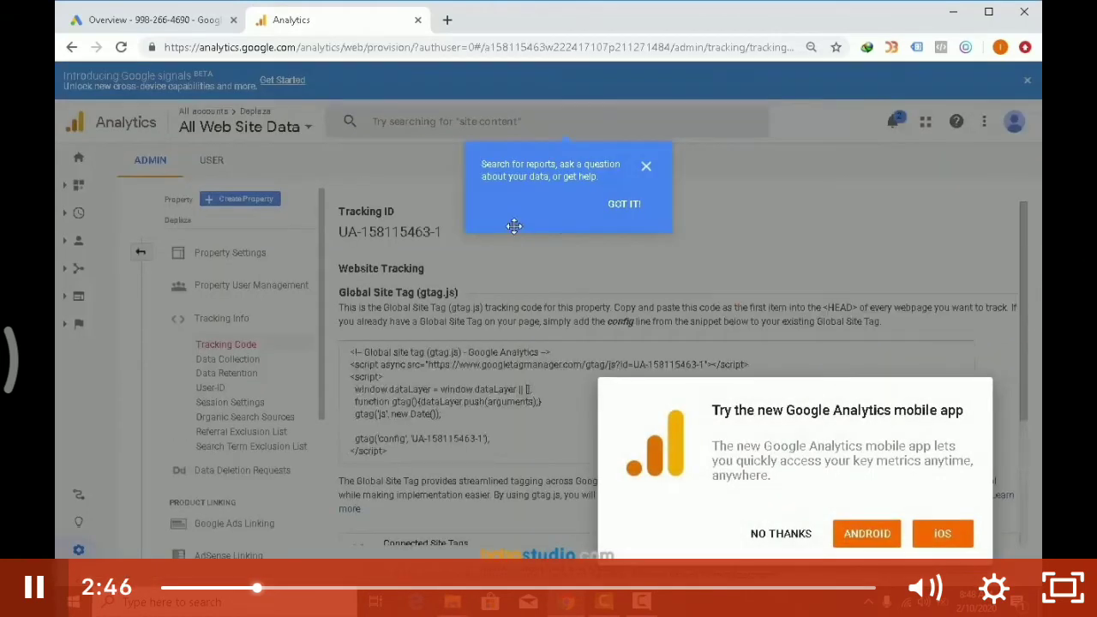
pyautogui.click(647, 166)
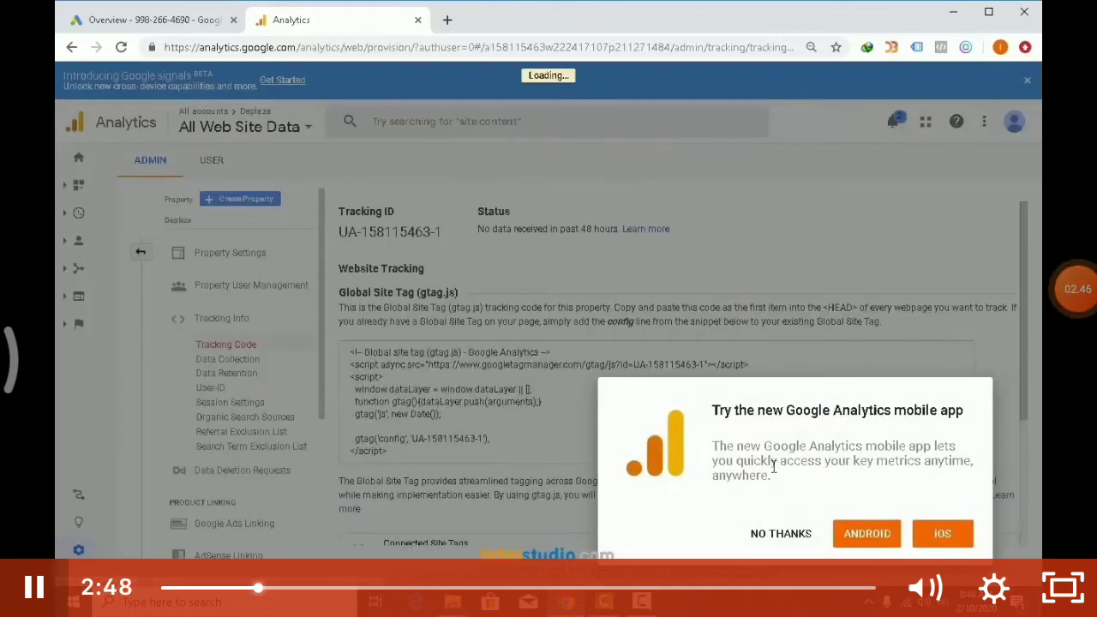
pyautogui.click(777, 534)
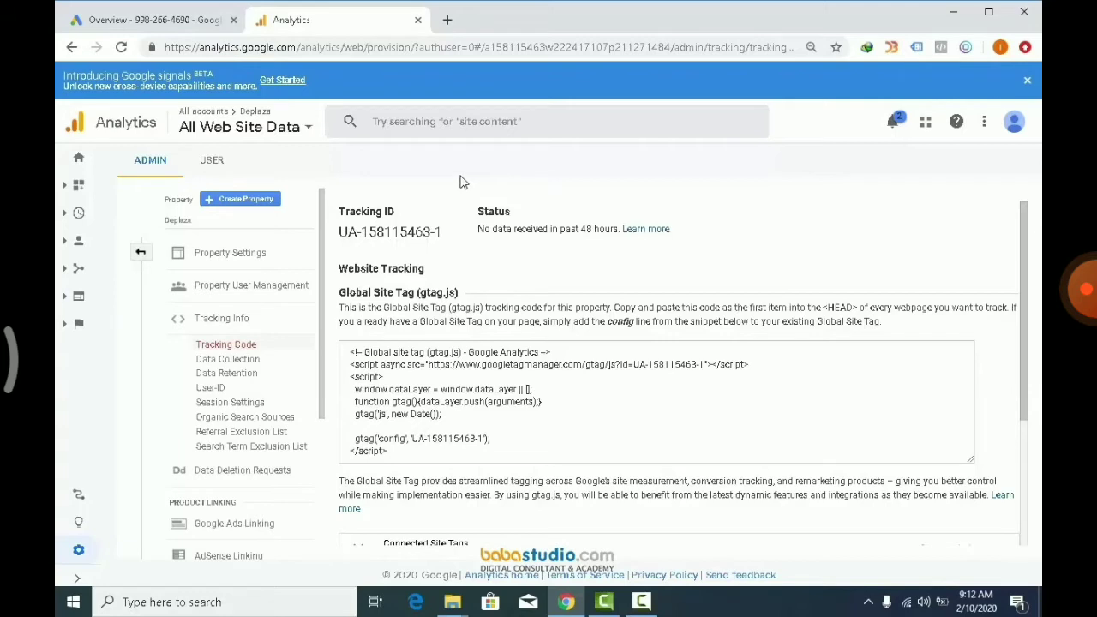
# Open the website deplaza.id in a new browser tab.
pyautogui.click(447, 20)
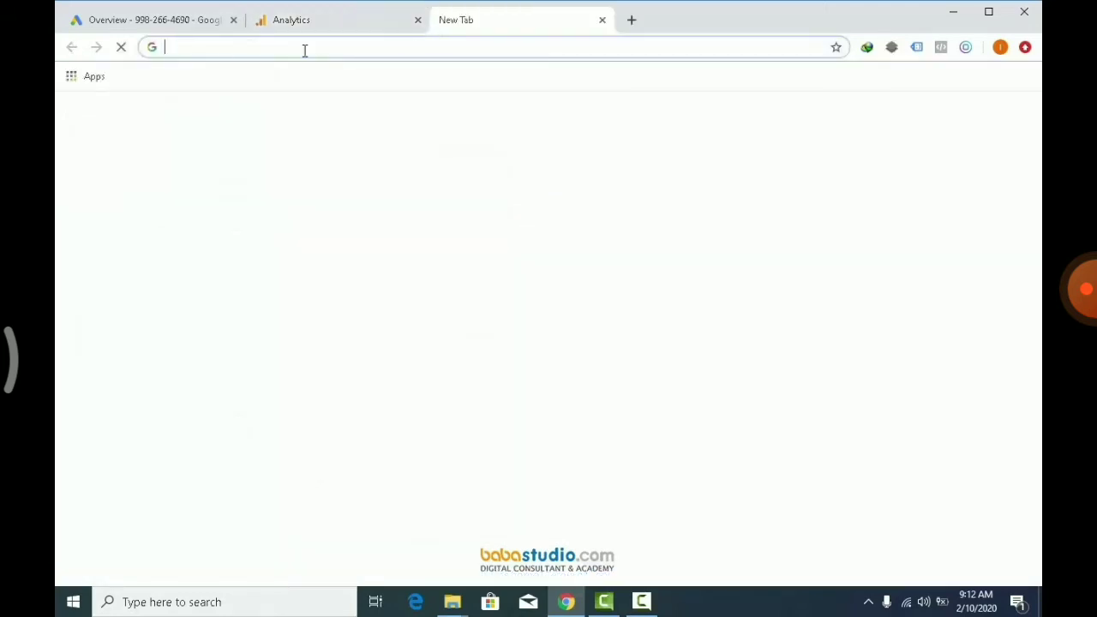
pyautogui.write('dep')
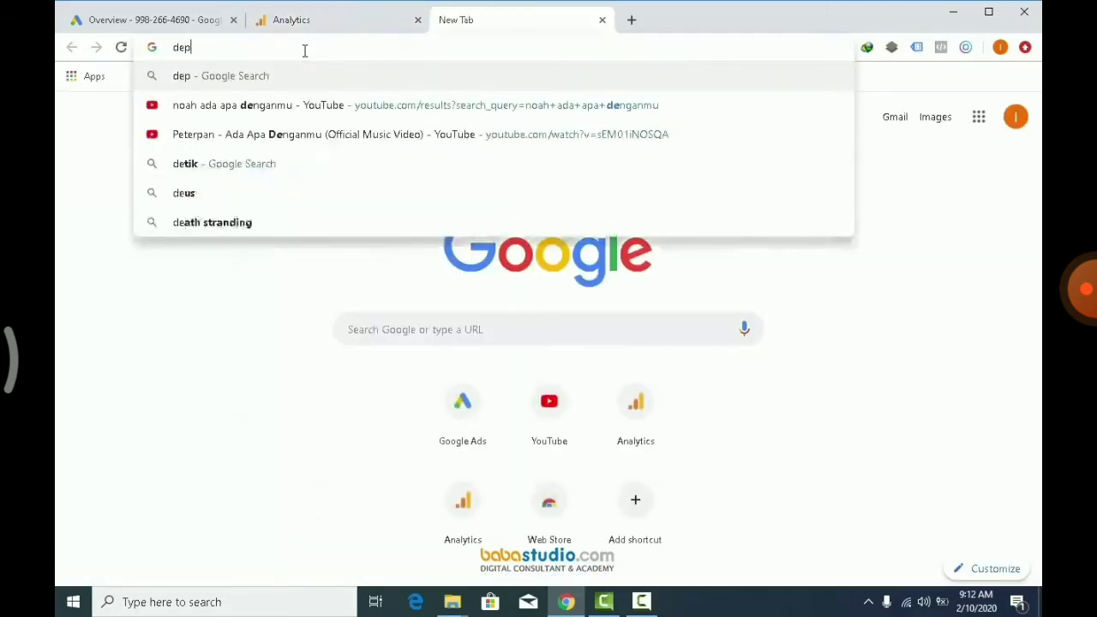
pyautogui.write('laza.')
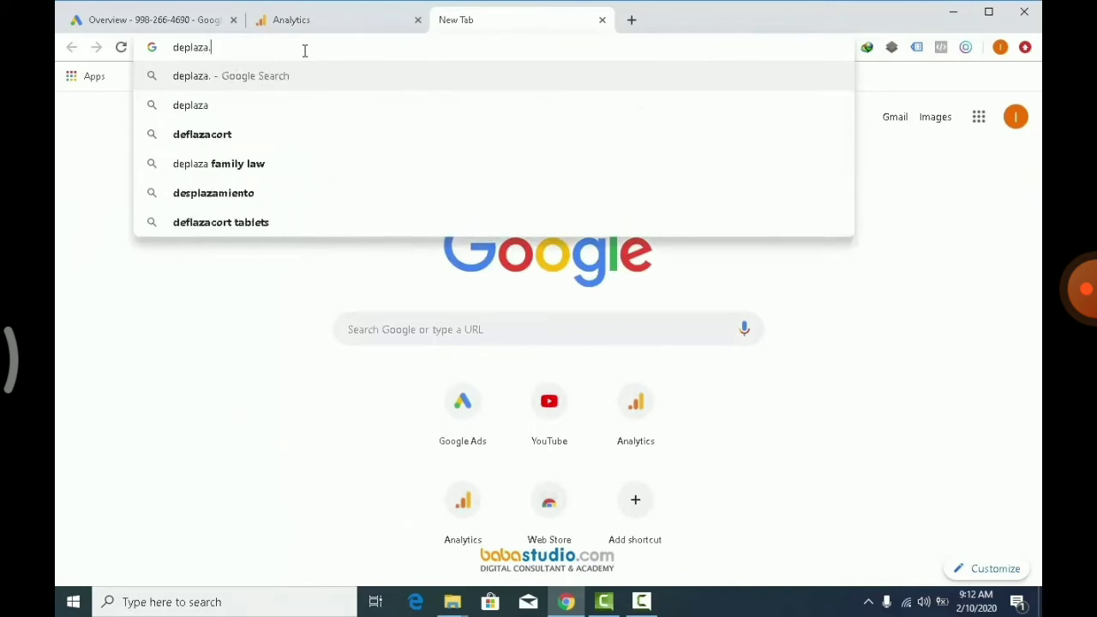
pyautogui.write('id')
pyautogui.press('Return')
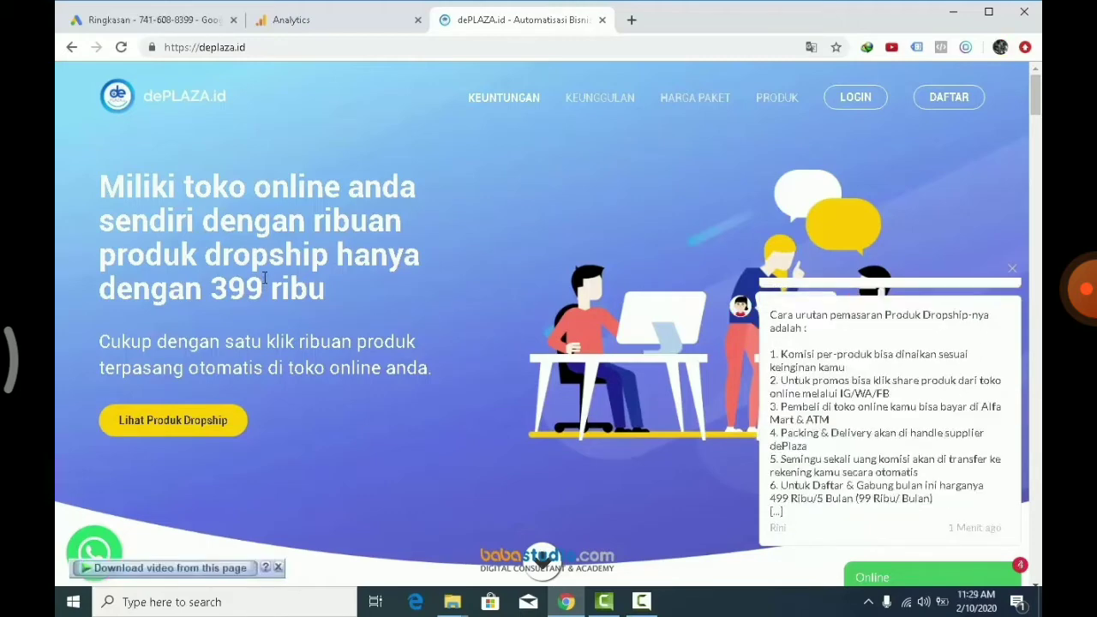
# Switch to Google Ads and start creating a new campaign from the campaign overview.
pyautogui.click(160, 22)
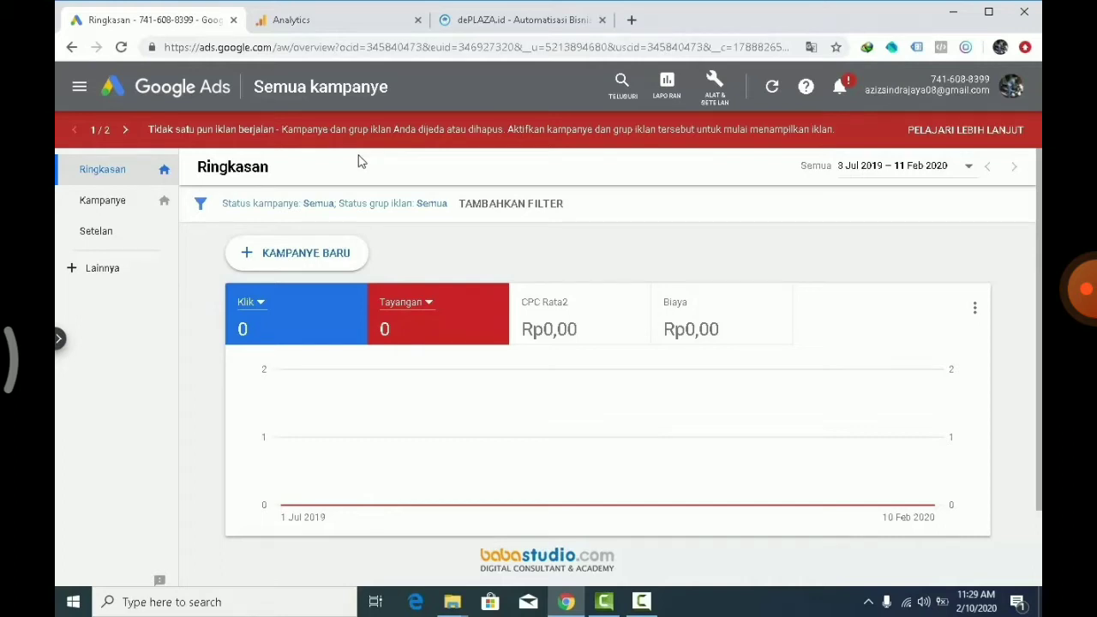
pyautogui.click(115, 212)
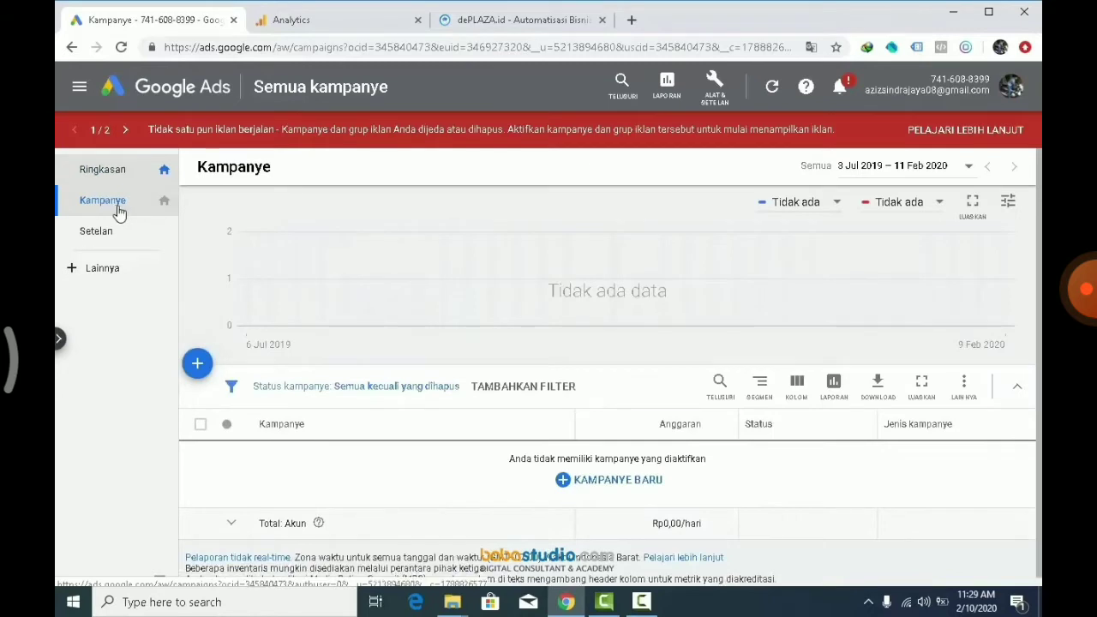
pyautogui.click(198, 371)
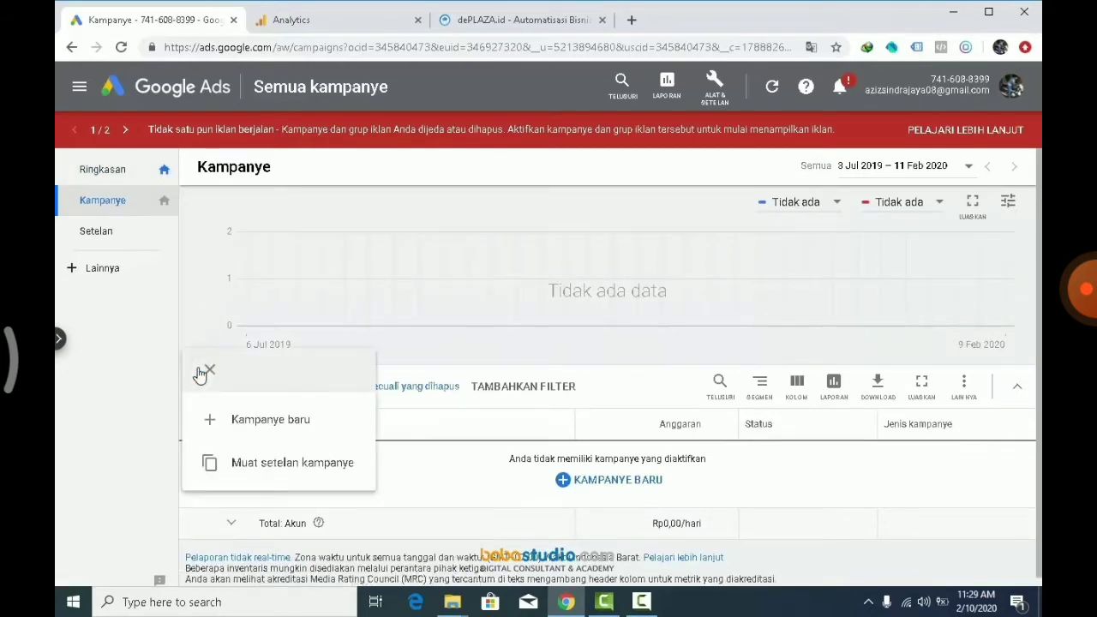
pyautogui.click(268, 420)
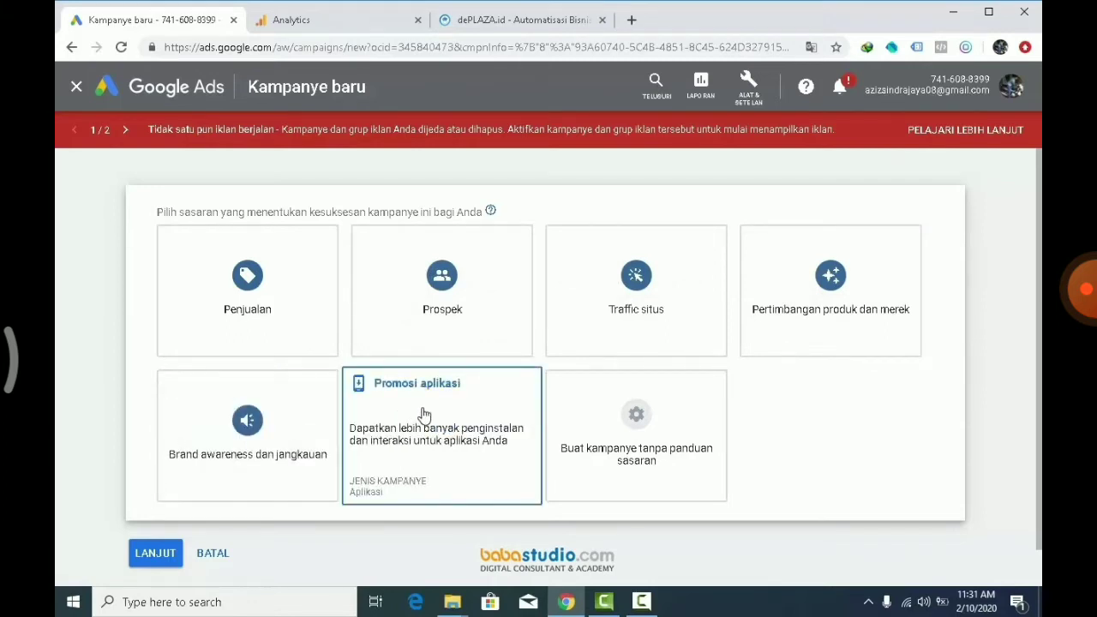
# Choose Penjualan as the campaign goal and Display as the campaign type.
pyautogui.click(257, 311)
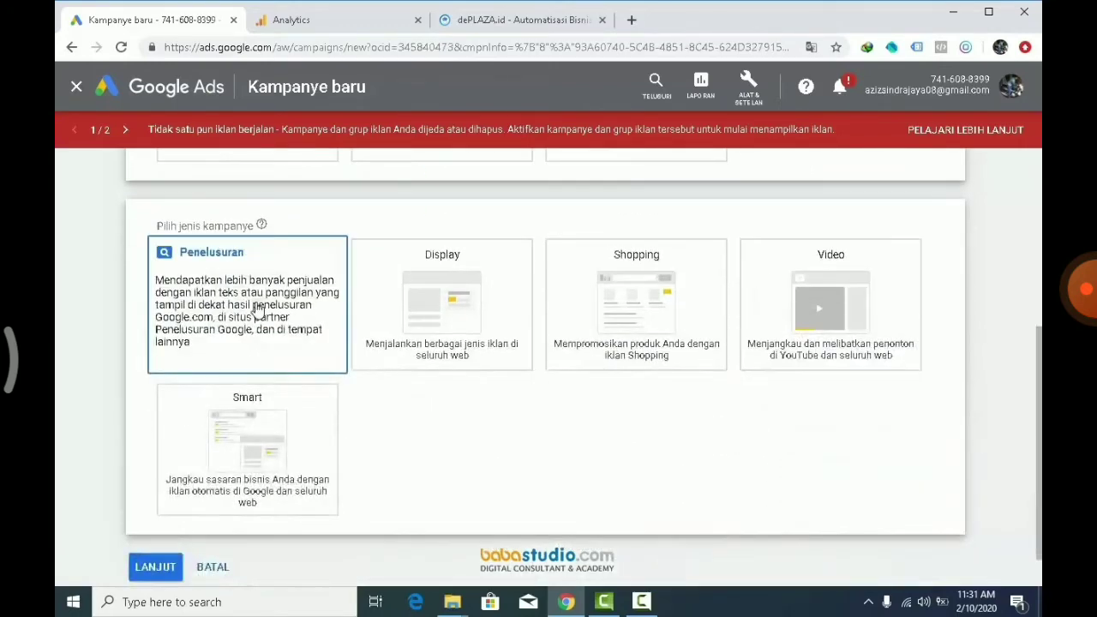
pyautogui.click(369, 345)
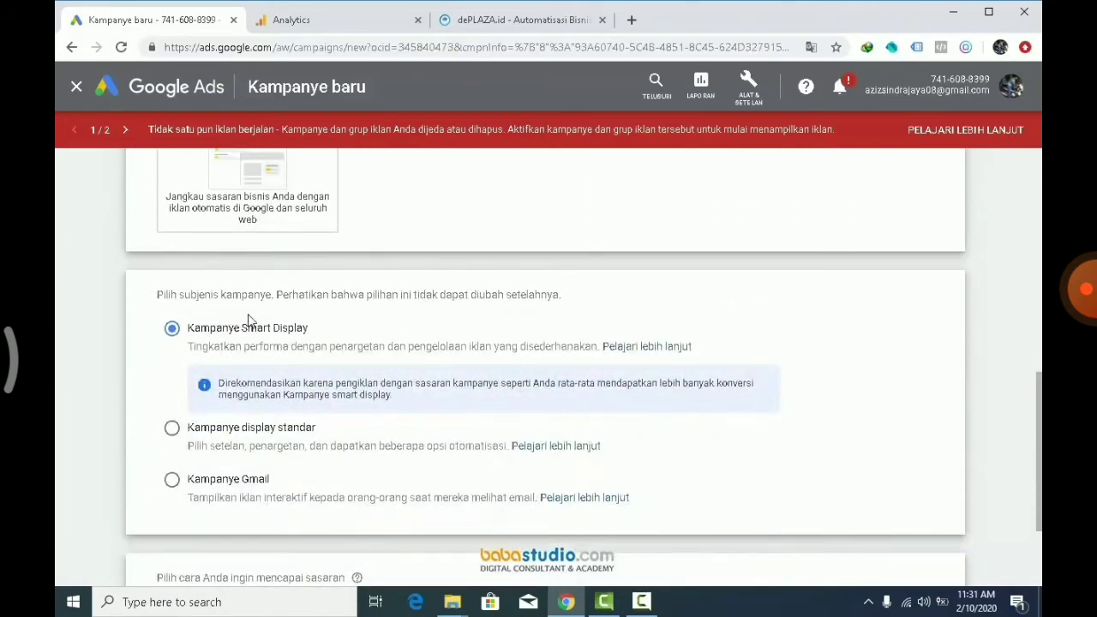
pyautogui.click(174, 430)
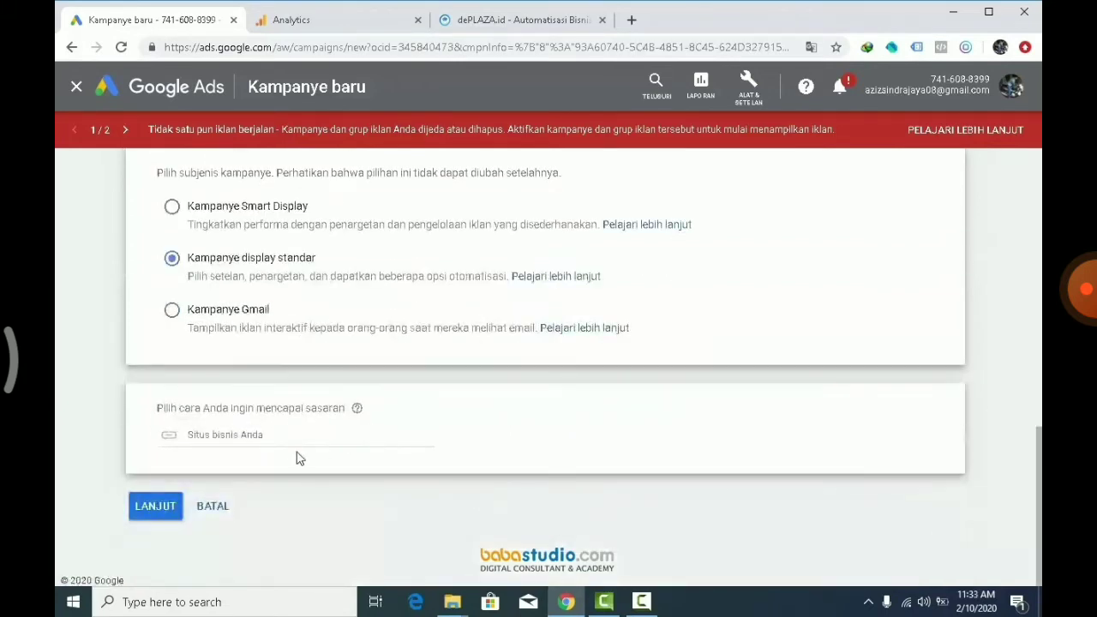
pyautogui.click(204, 432)
pyautogui.write('https')
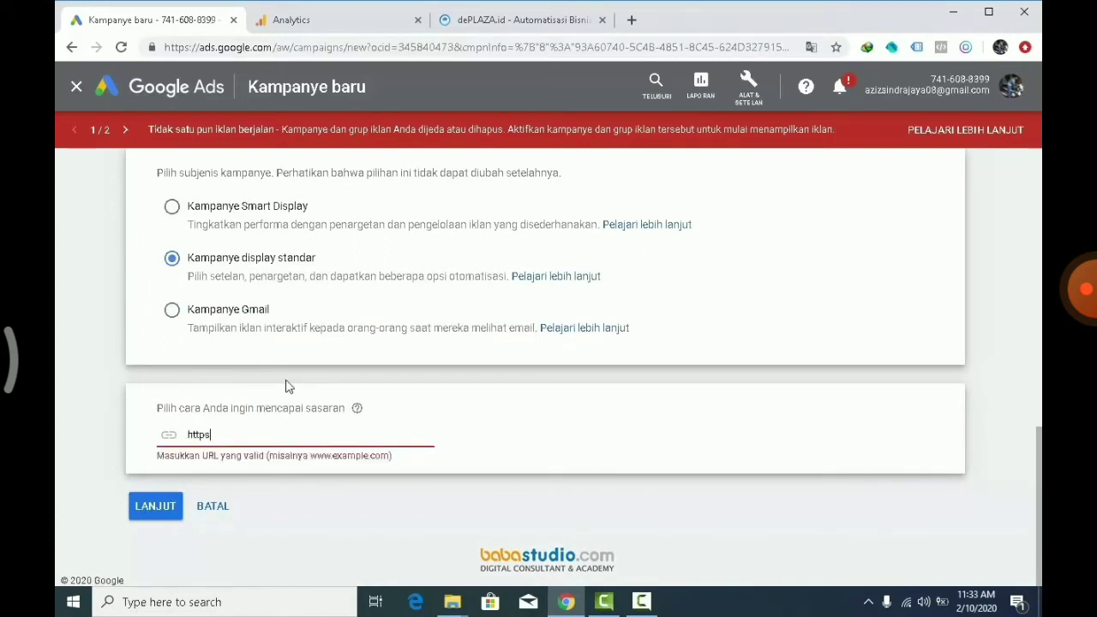
pyautogui.write('://deplaza.id/')
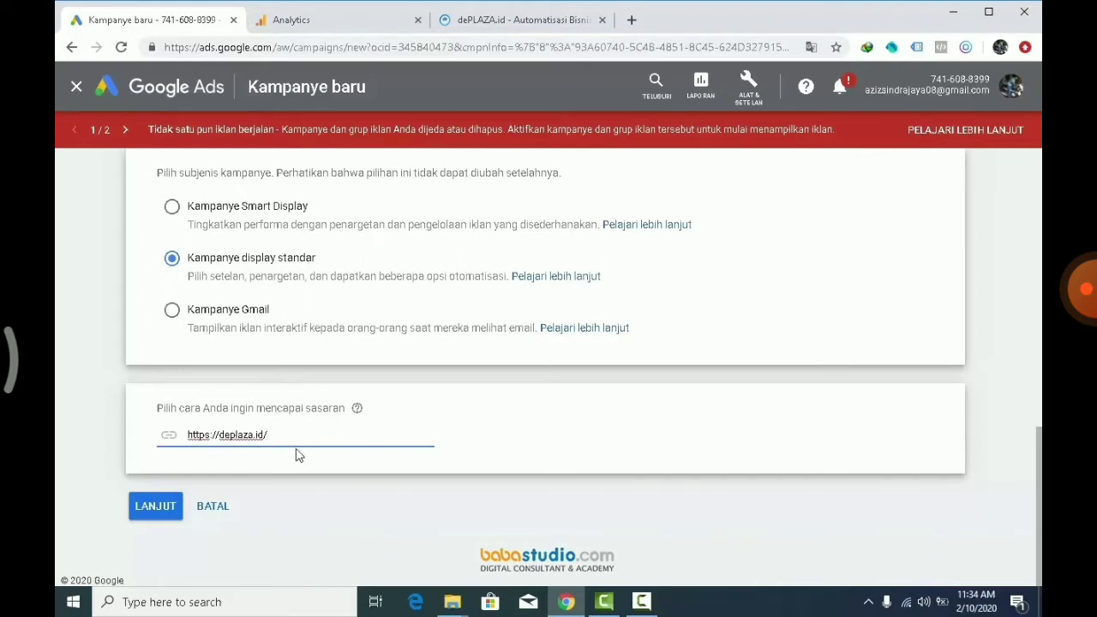
pyautogui.click(150, 518)
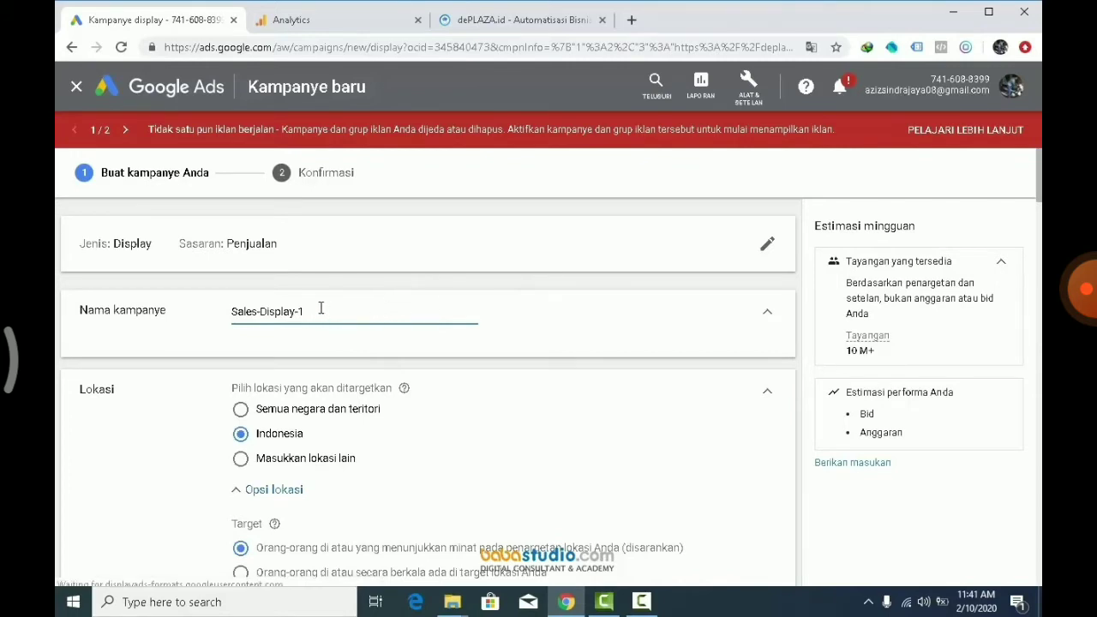
# Name the campaign "Sales-Display-1 Toko Online Indonesia".
pyautogui.write('Toko')
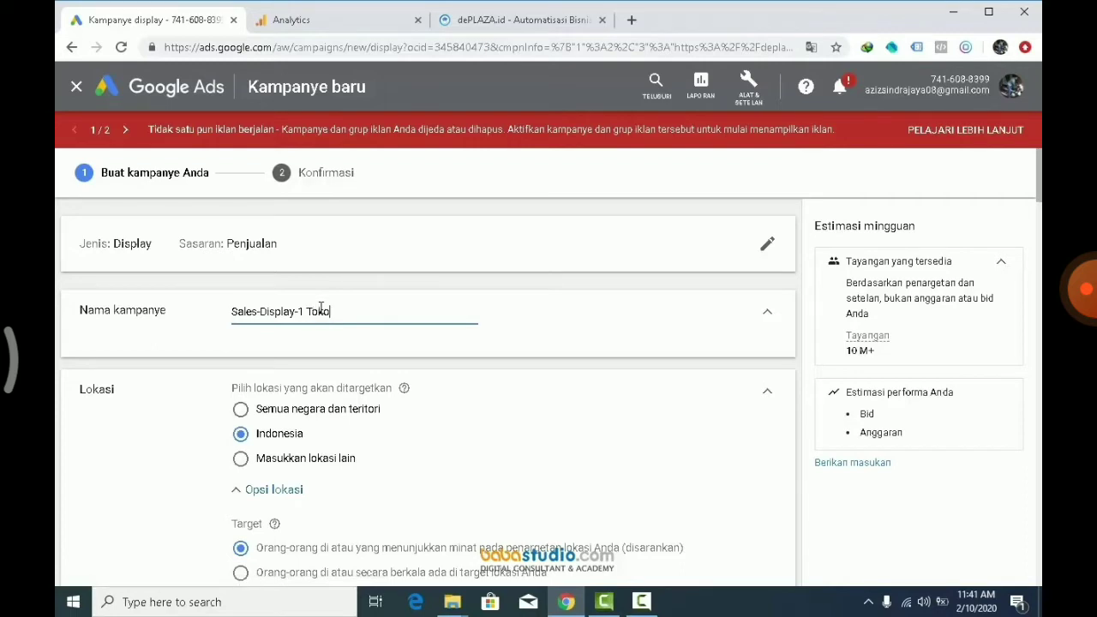
pyautogui.write(' Online Indonesia')
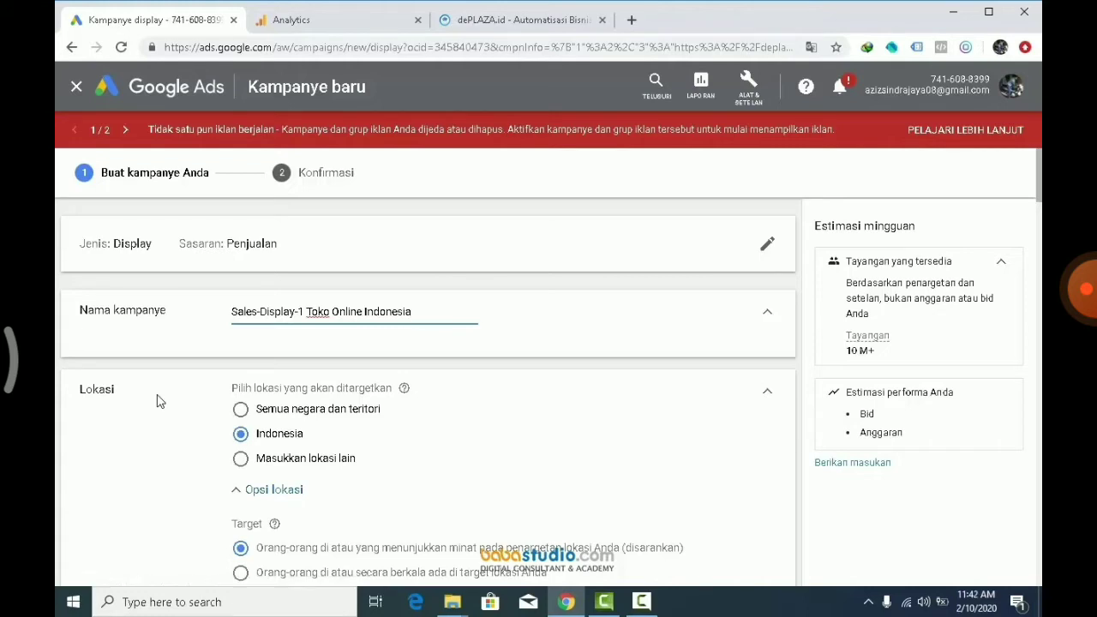
# Target people in or regularly in the targeted locations, and exclude people in or showing interest in the excluded locations.
pyautogui.scroll(-2, 157, 401)
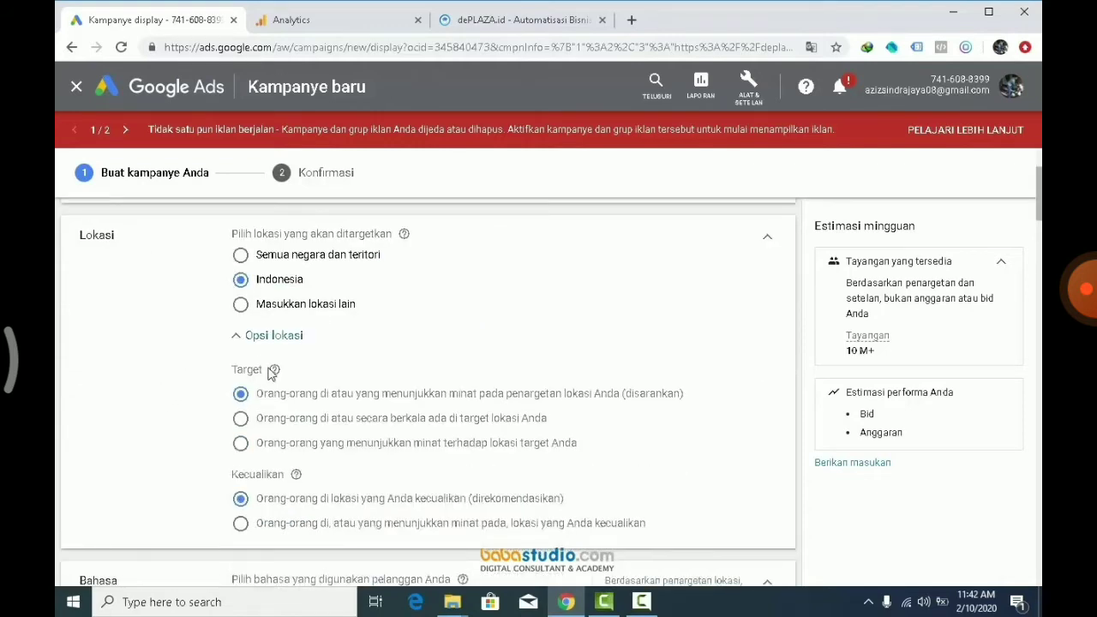
pyautogui.click(272, 428)
pyautogui.click(241, 523)
# Add the suggested language Inggris to the campaign's customer languages.
pyautogui.scroll(-3, 192, 471)
pyautogui.scroll(-1, 192, 471)
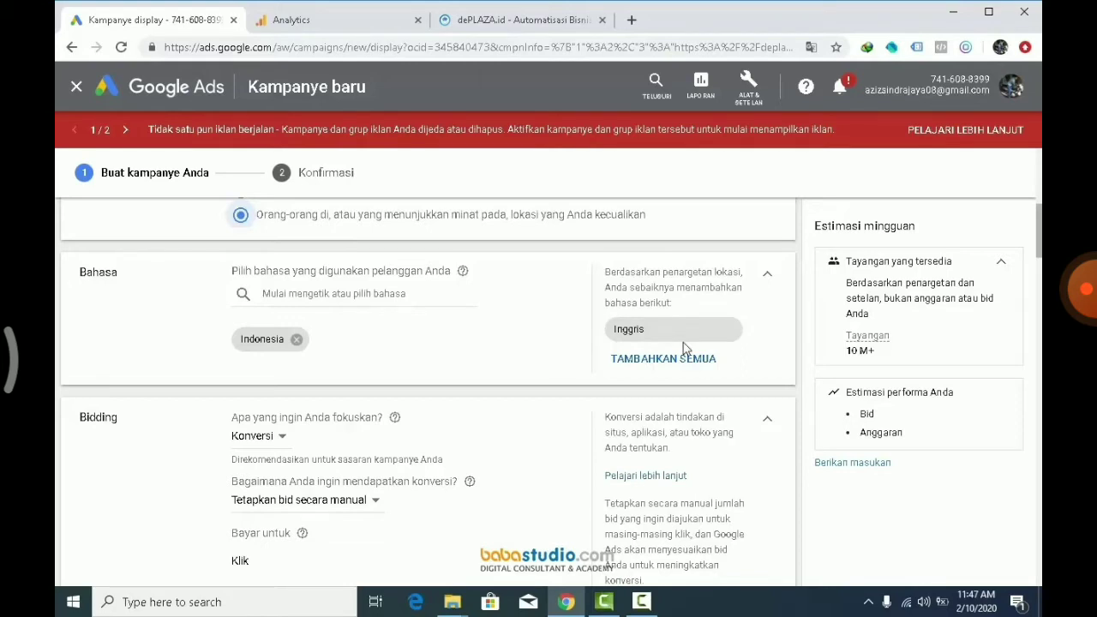
pyautogui.click(649, 343)
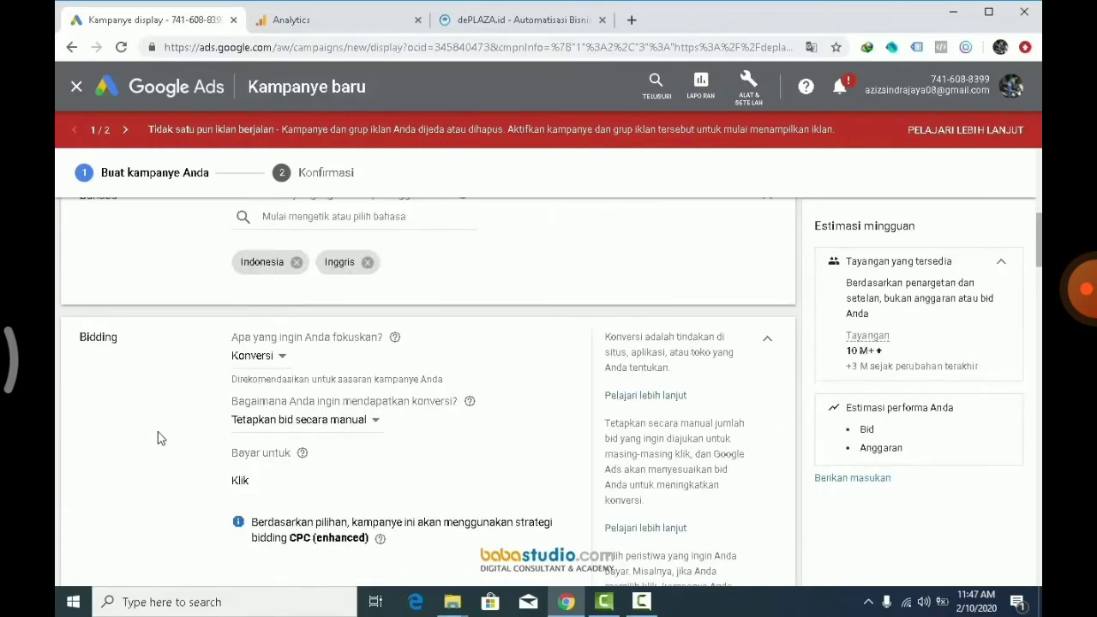
# Set bidding to focus on Konversi with Maksimalkan konversi secara otomatis and a target CPA of Rp 100.000.
pyautogui.scroll(-2, 158, 438)
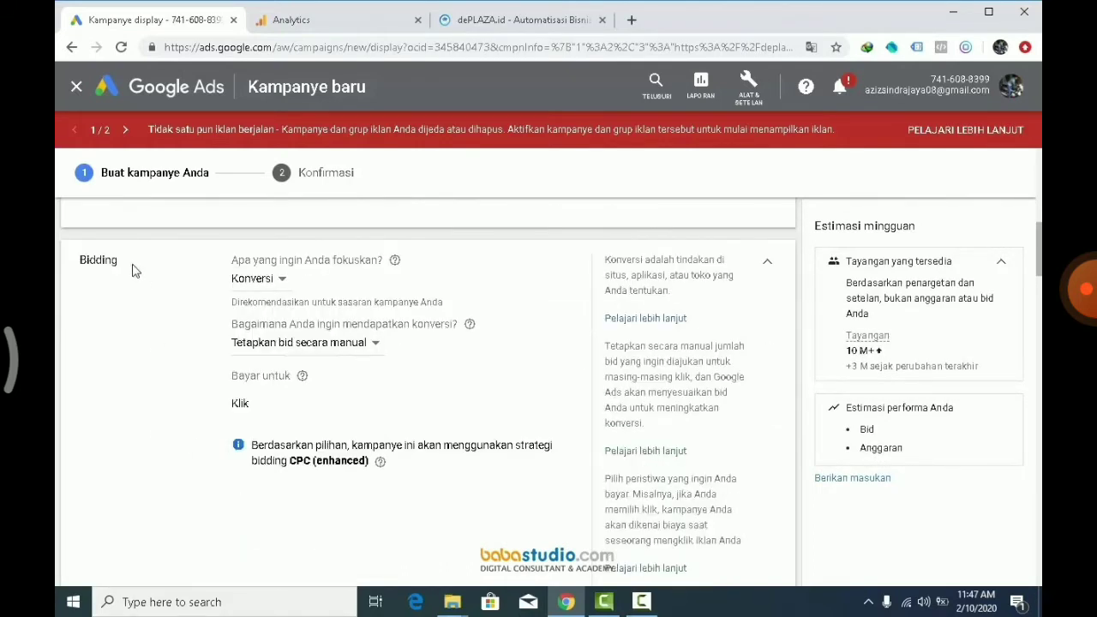
pyautogui.click(271, 286)
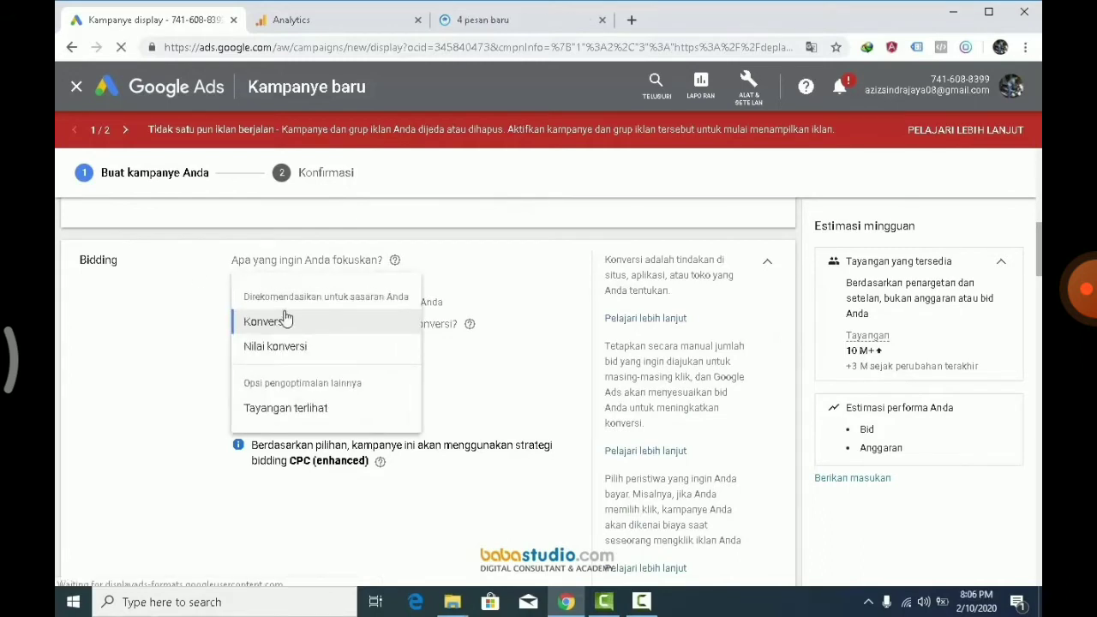
pyautogui.click(271, 327)
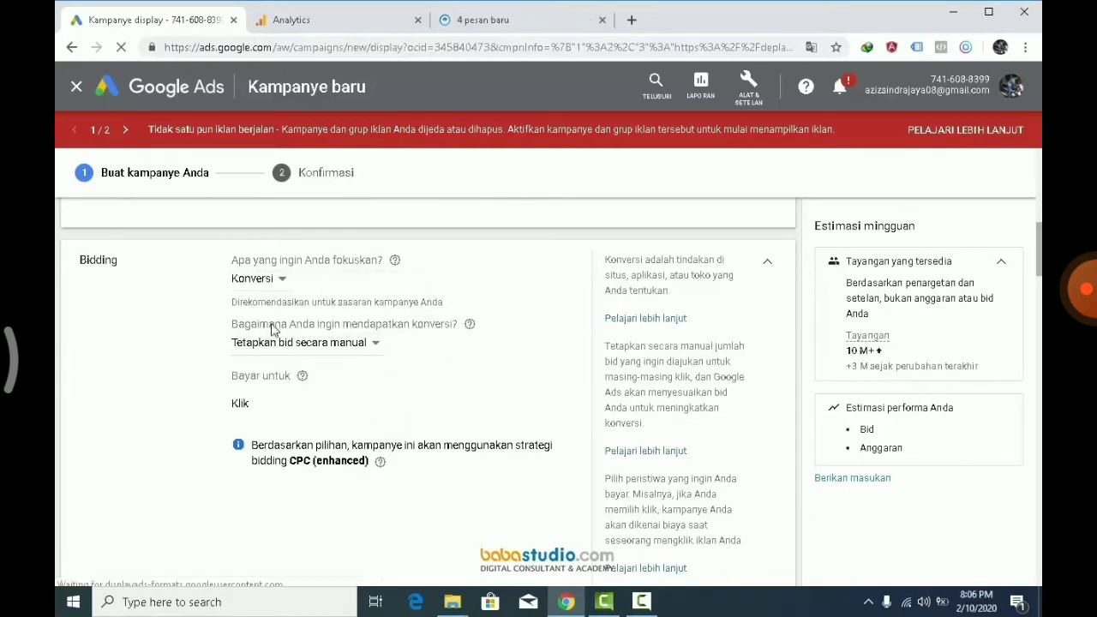
pyautogui.click(321, 347)
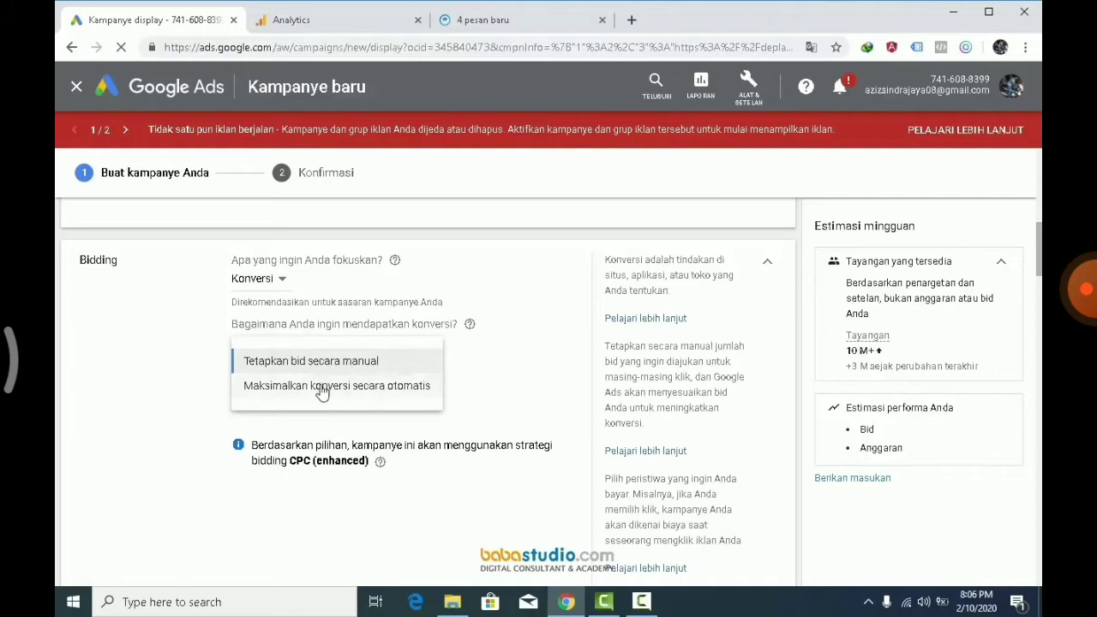
pyautogui.click(320, 388)
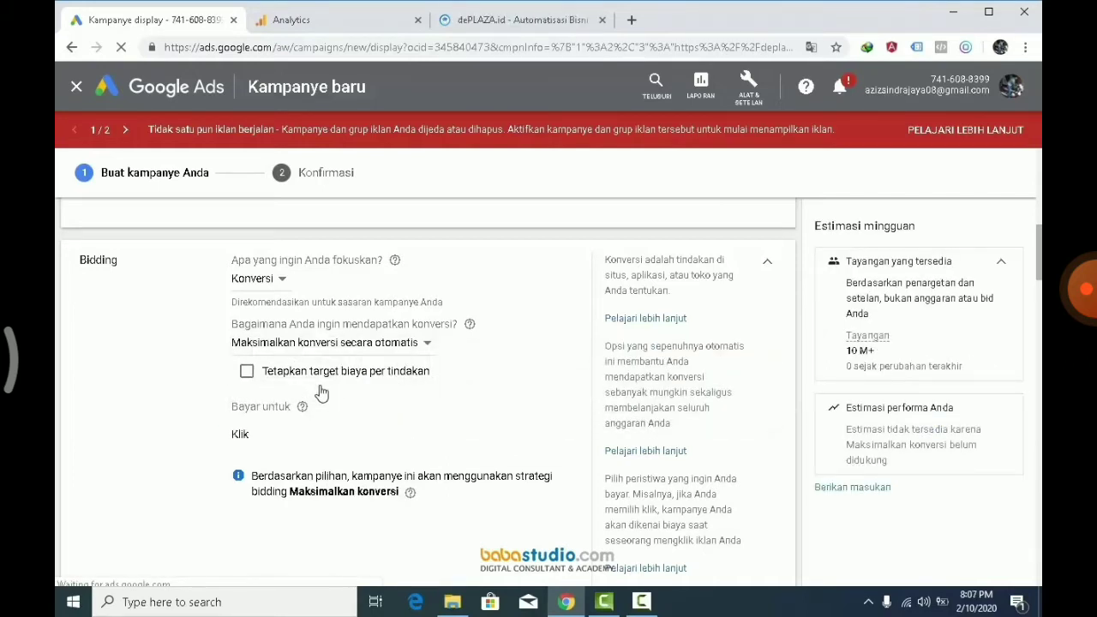
pyautogui.click(247, 372)
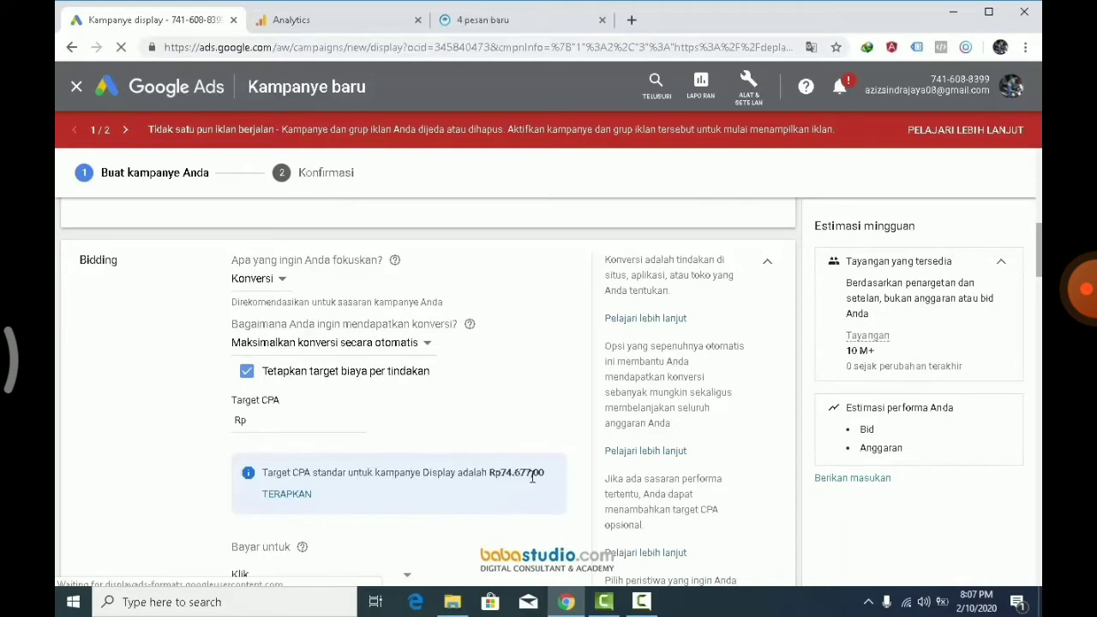
pyautogui.click(268, 422)
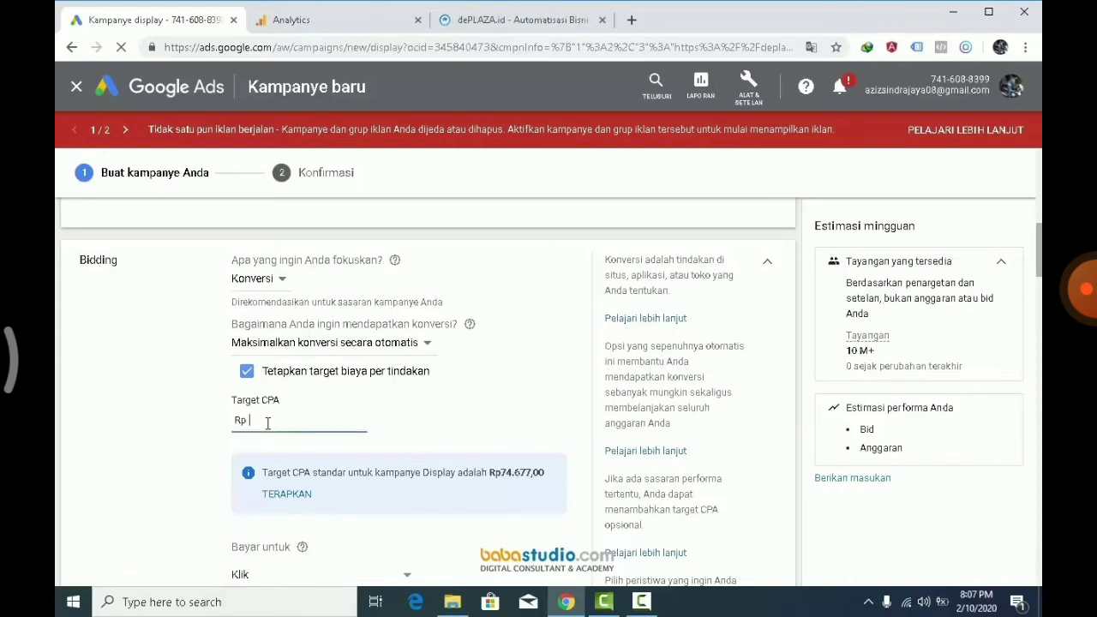
pyautogui.write('100.000')
pyautogui.click(410, 423)
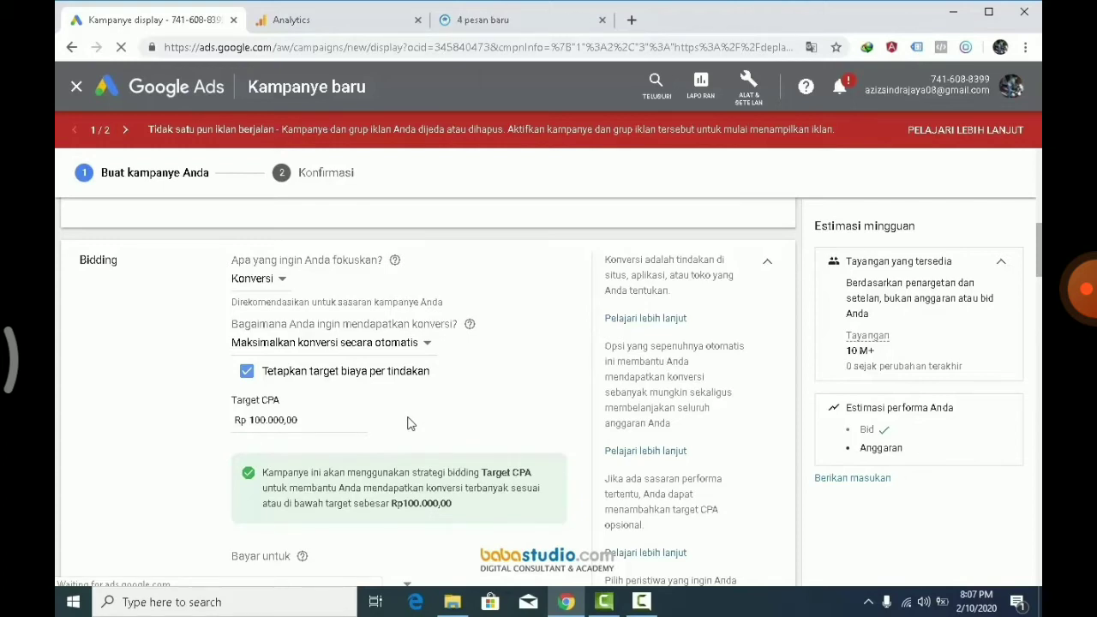
# Switch the bidding focus to Nilai konversi and set the target ROAS to 80%.
pyautogui.click(282, 280)
pyautogui.click(278, 347)
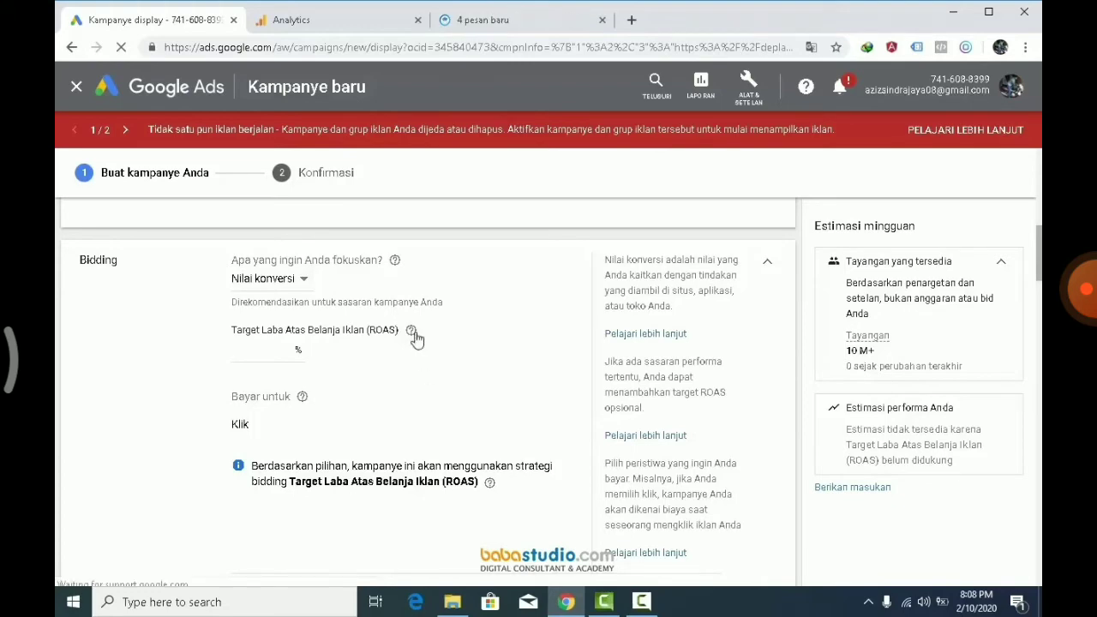
pyautogui.moveTo(415, 337)
pyautogui.click(259, 351)
pyautogui.write('80')
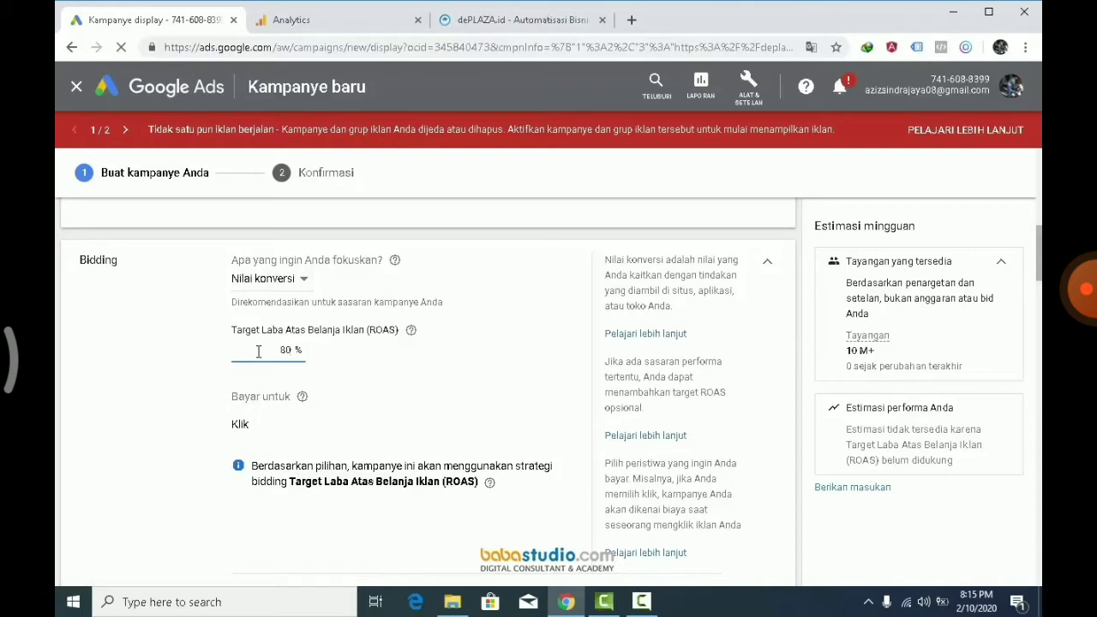
# Set the average daily budget to Rp 10.000 and show the delivery method options.
pyautogui.scroll(-3, 257, 351)
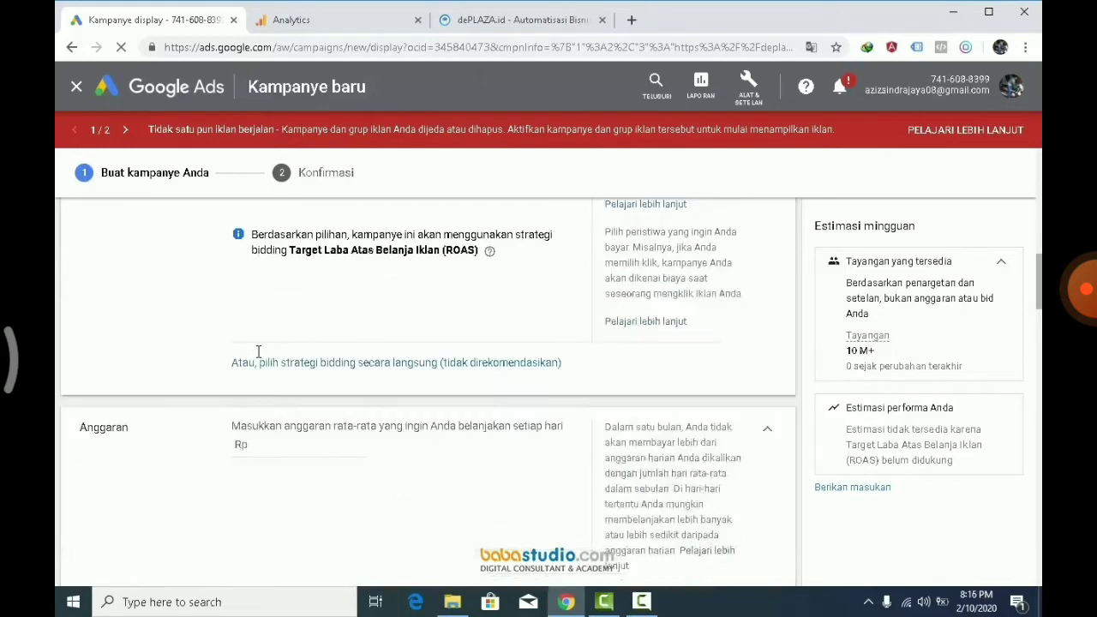
pyautogui.scroll(-1, 258, 350)
pyautogui.scroll(-1, 257, 351)
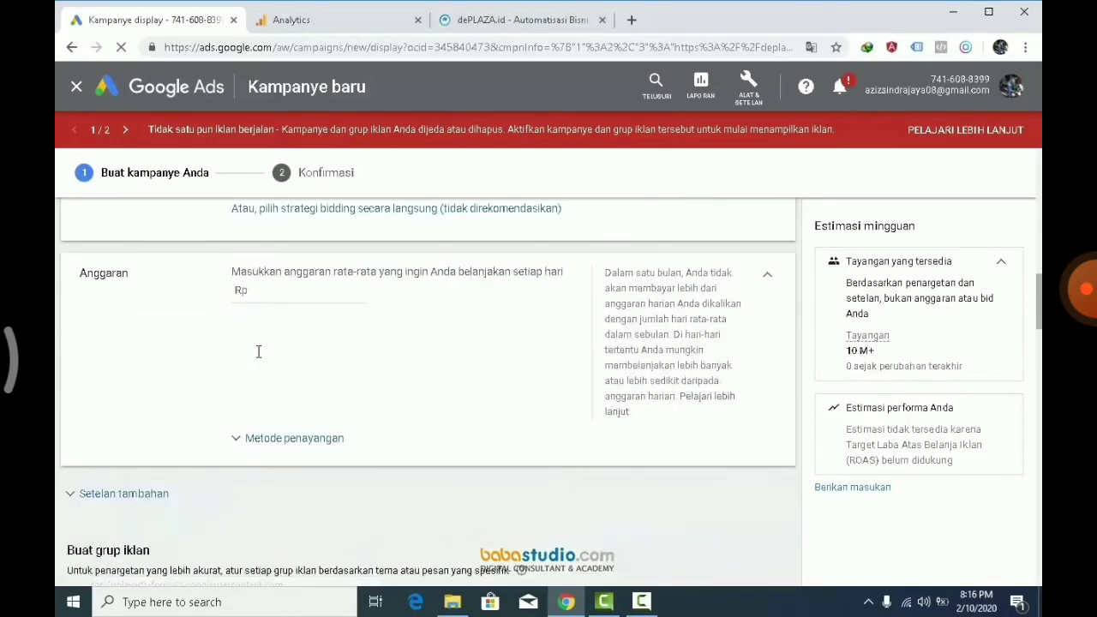
pyautogui.click(260, 290)
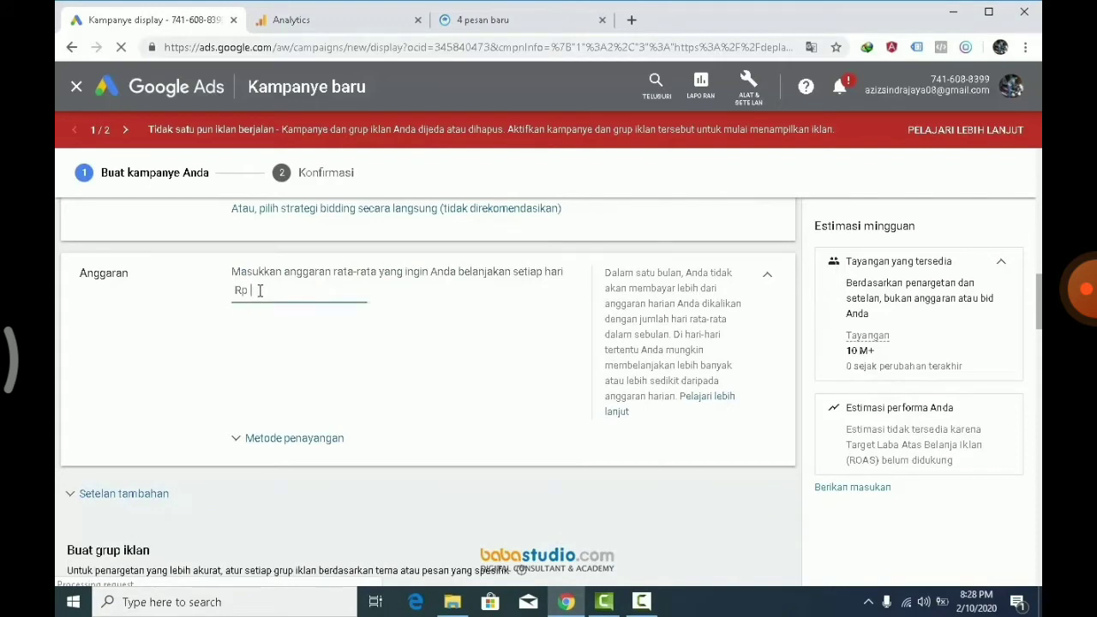
pyautogui.write('10000')
pyautogui.click(372, 378)
pyautogui.click(295, 441)
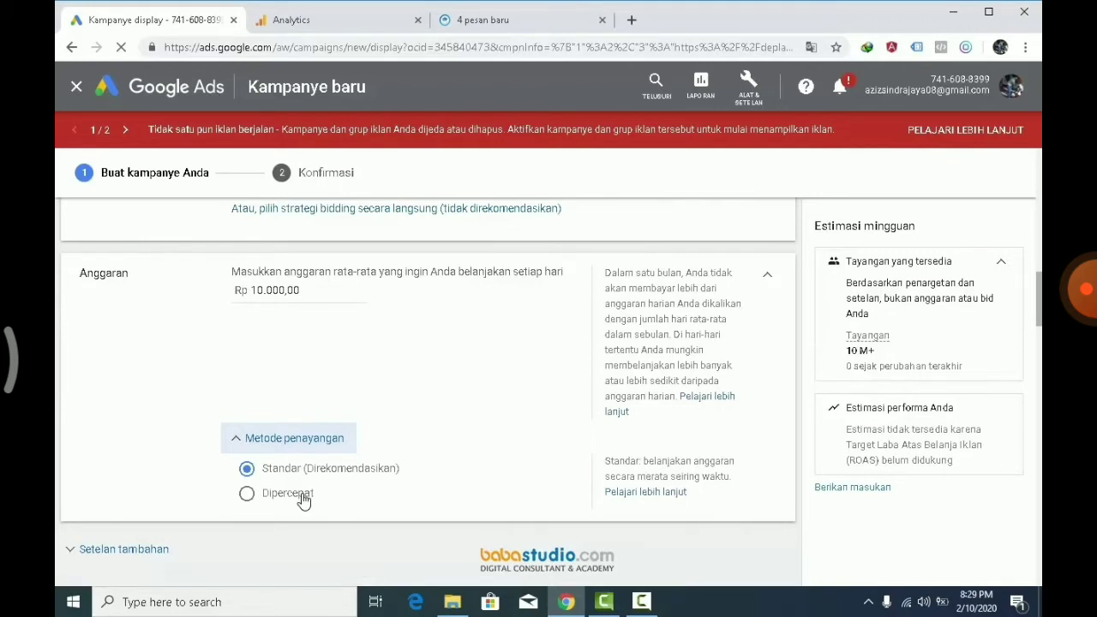
# Examine the additional campaign settings, expanding the ad rotation and frequency capping options.
pyautogui.scroll(-3, 199, 426)
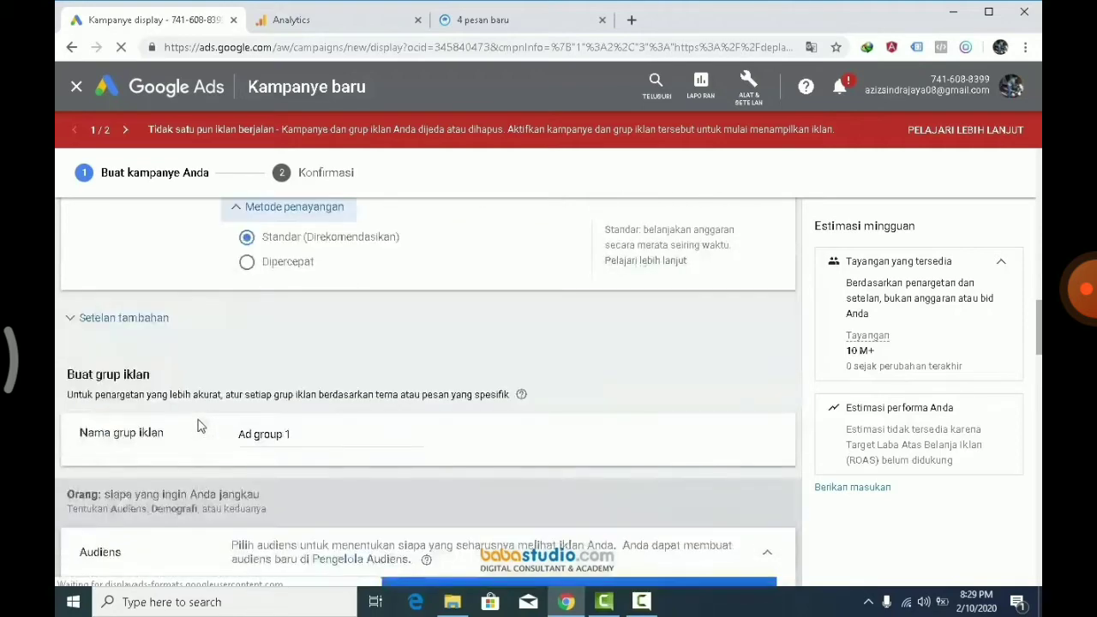
pyautogui.scroll(-1, 199, 426)
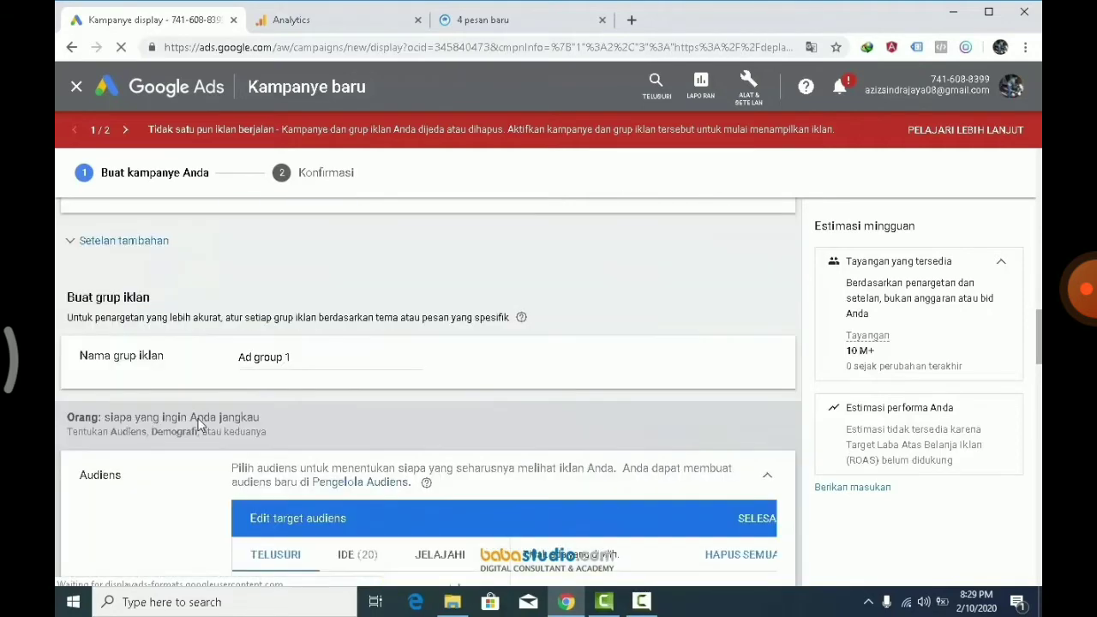
pyautogui.click(104, 245)
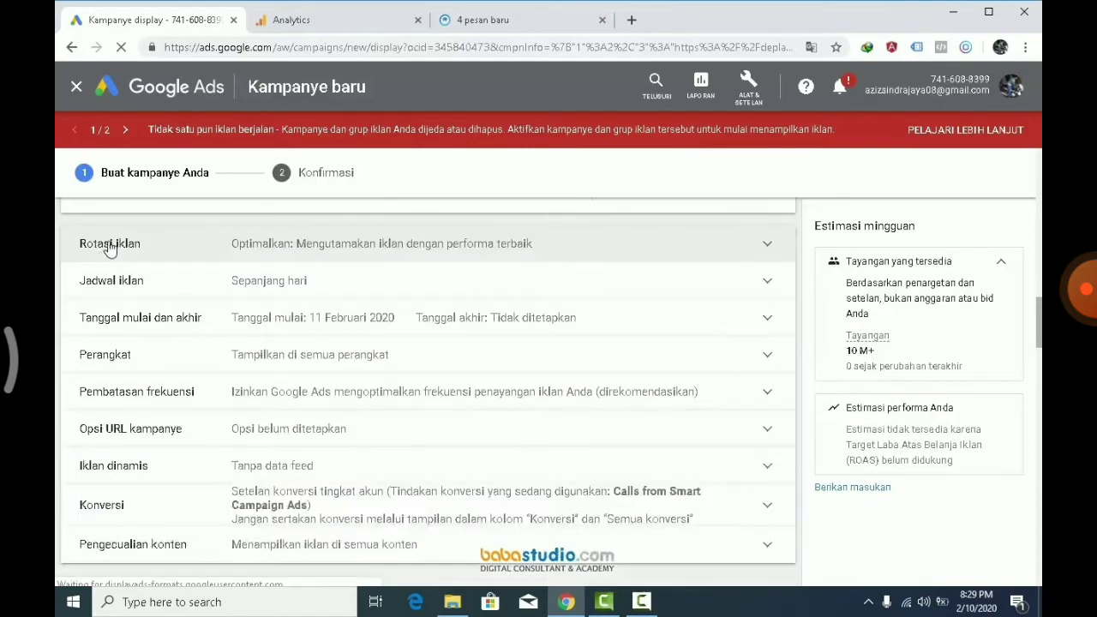
pyautogui.click(269, 253)
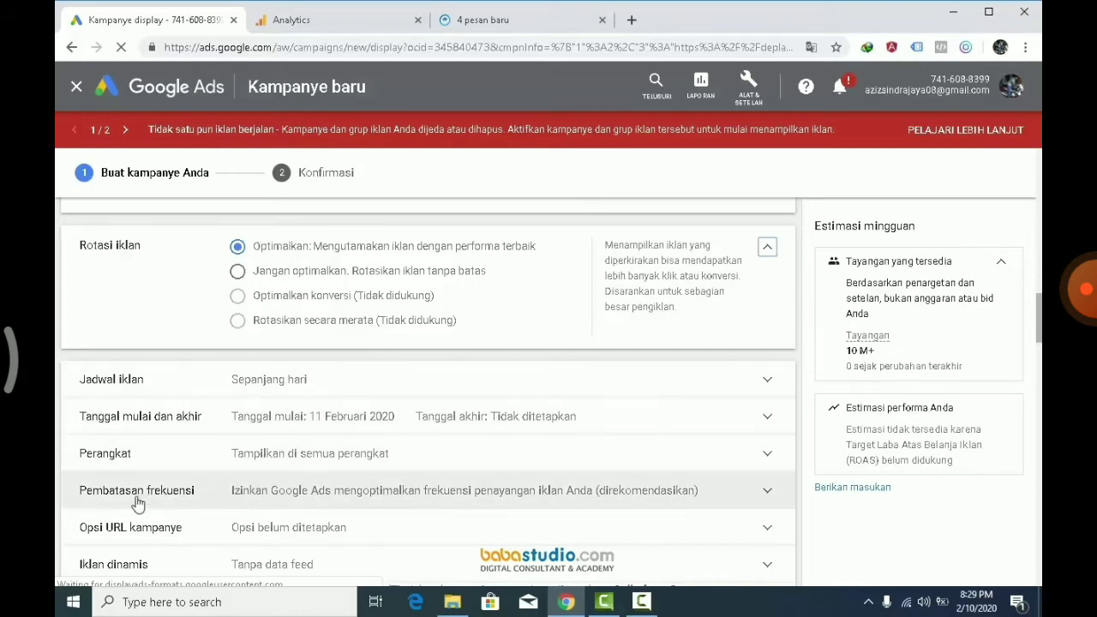
pyautogui.click(169, 499)
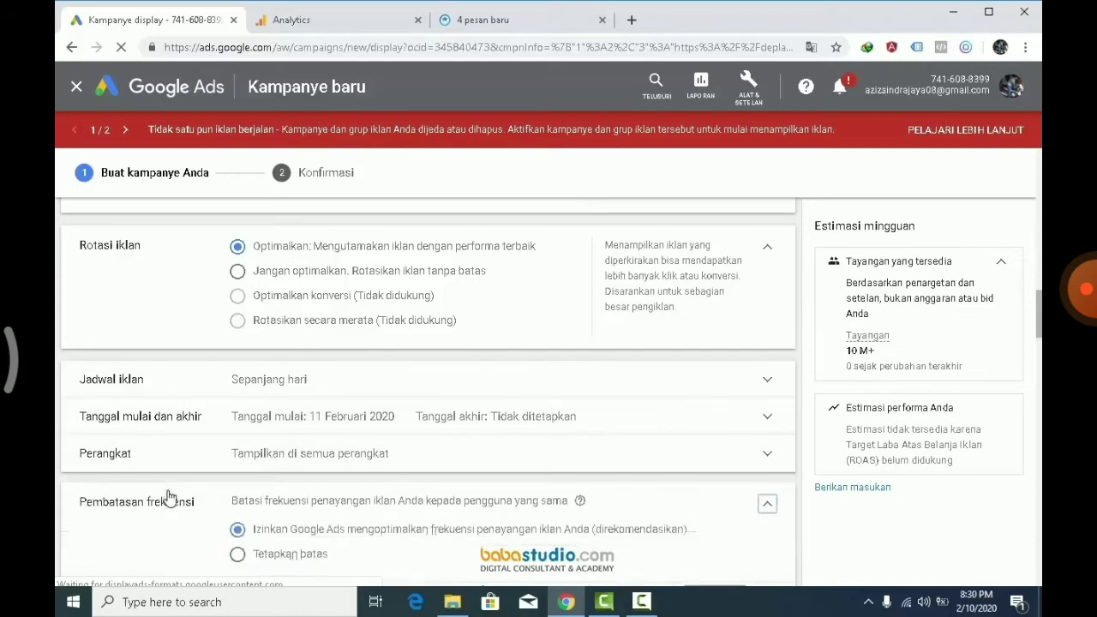
pyautogui.scroll(-2, 244, 418)
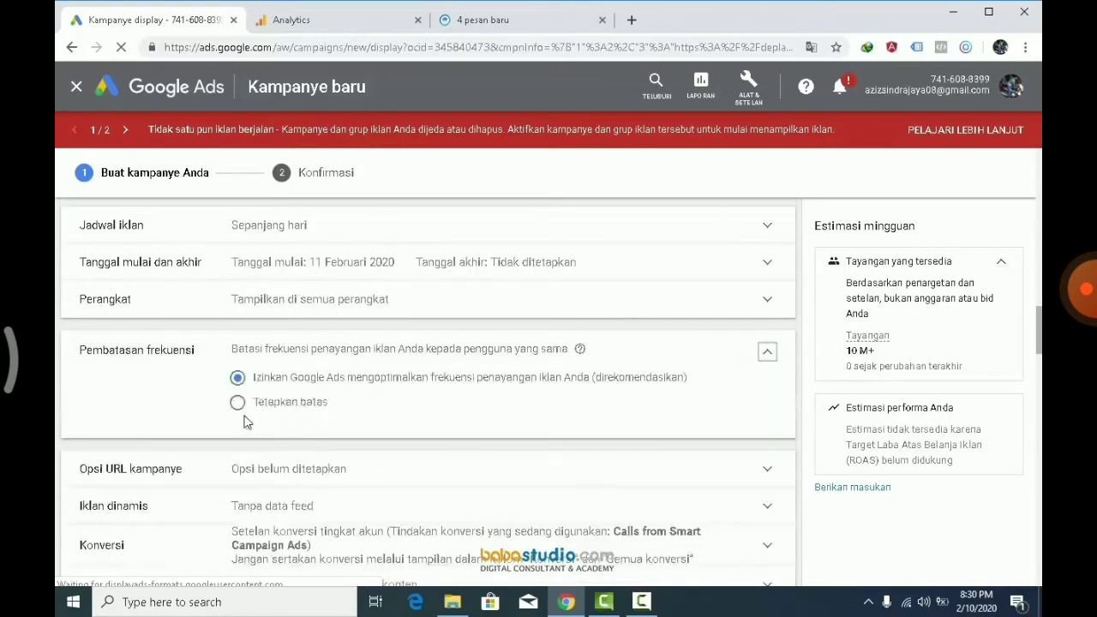
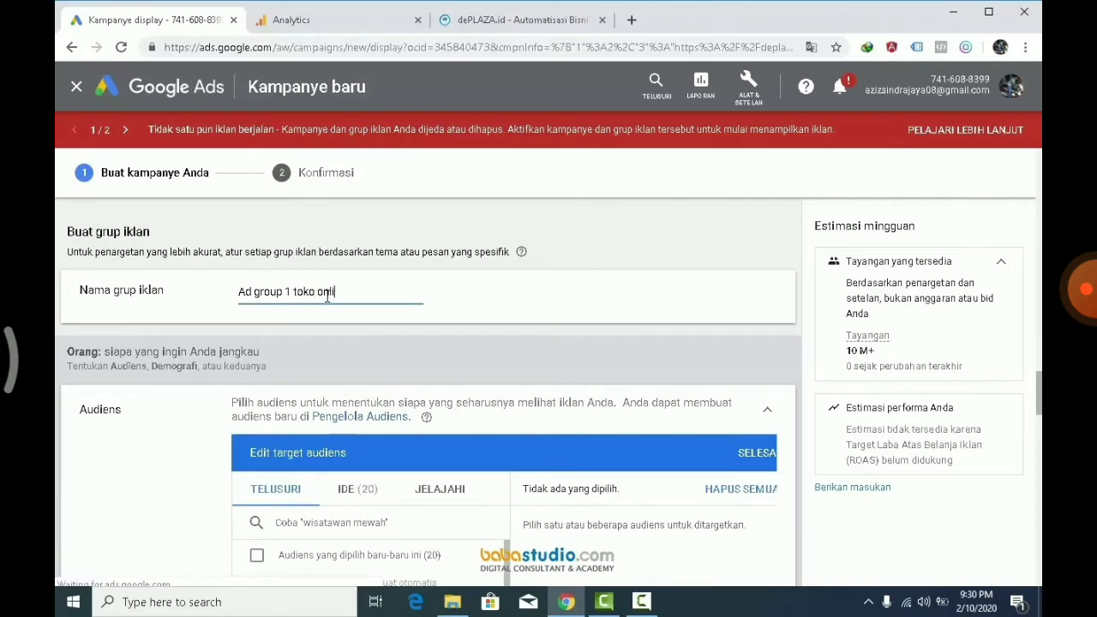
# Name the ad group "Ad group 1 toko online indonesia".
pyautogui.write('ne indonesia')
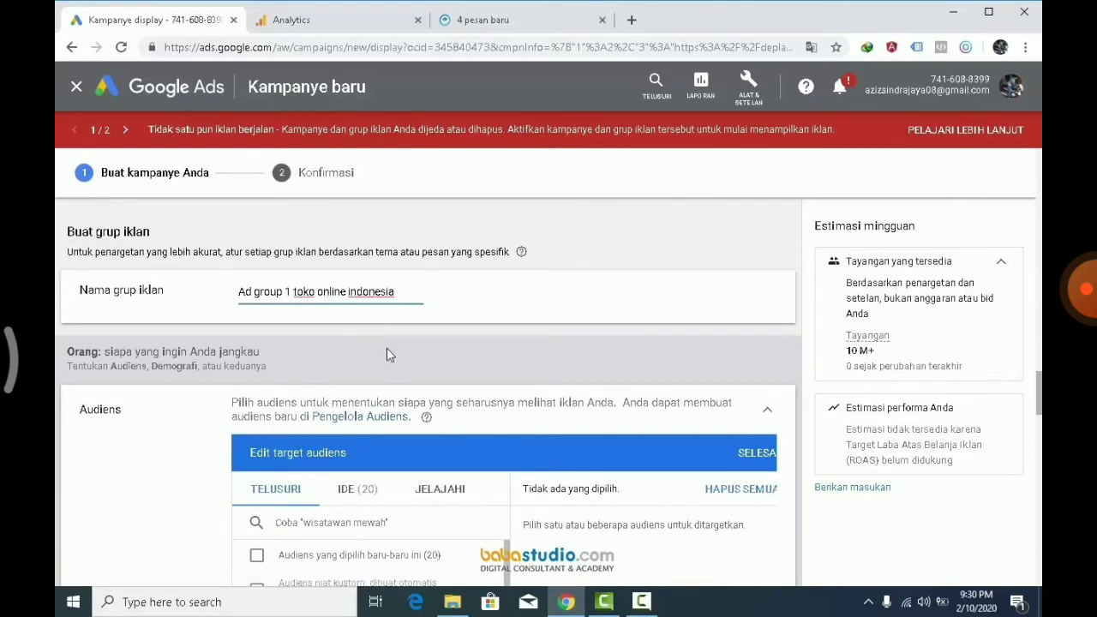
# Search the target audiences for "toko online" and select the in-market audience Setelan & Pakaian Bisnis.
pyautogui.scroll(-2, 386, 354)
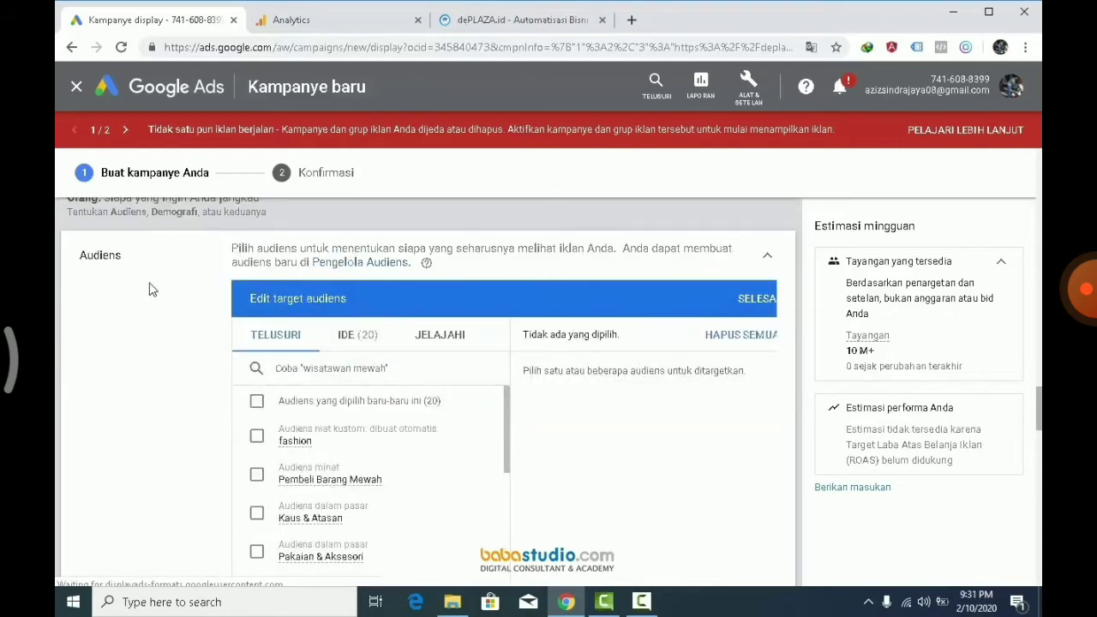
pyautogui.click(435, 341)
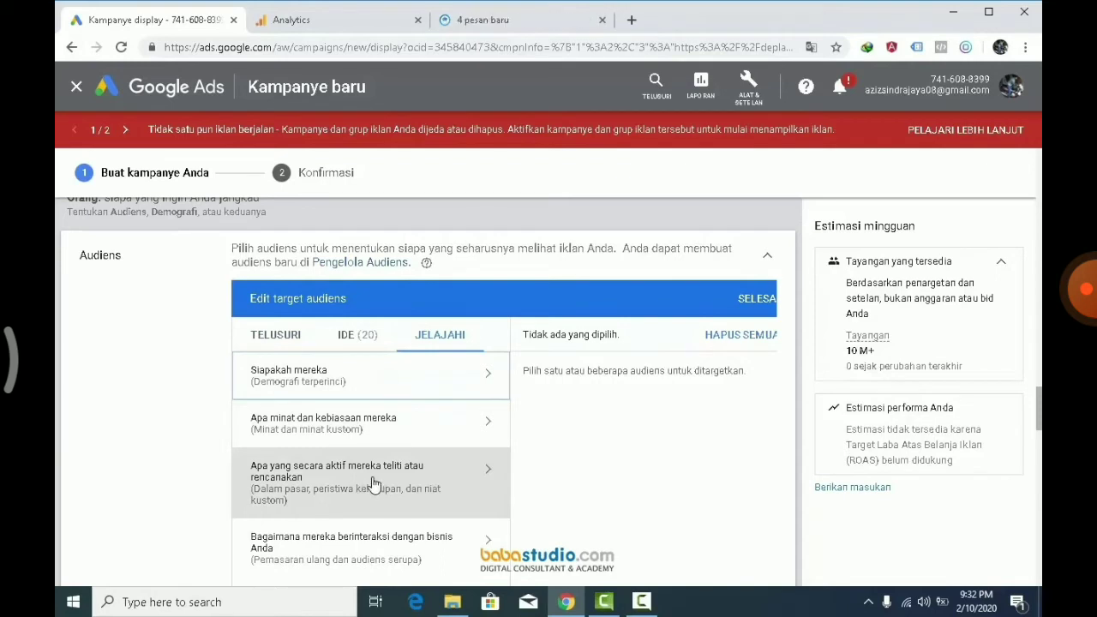
pyautogui.click(284, 340)
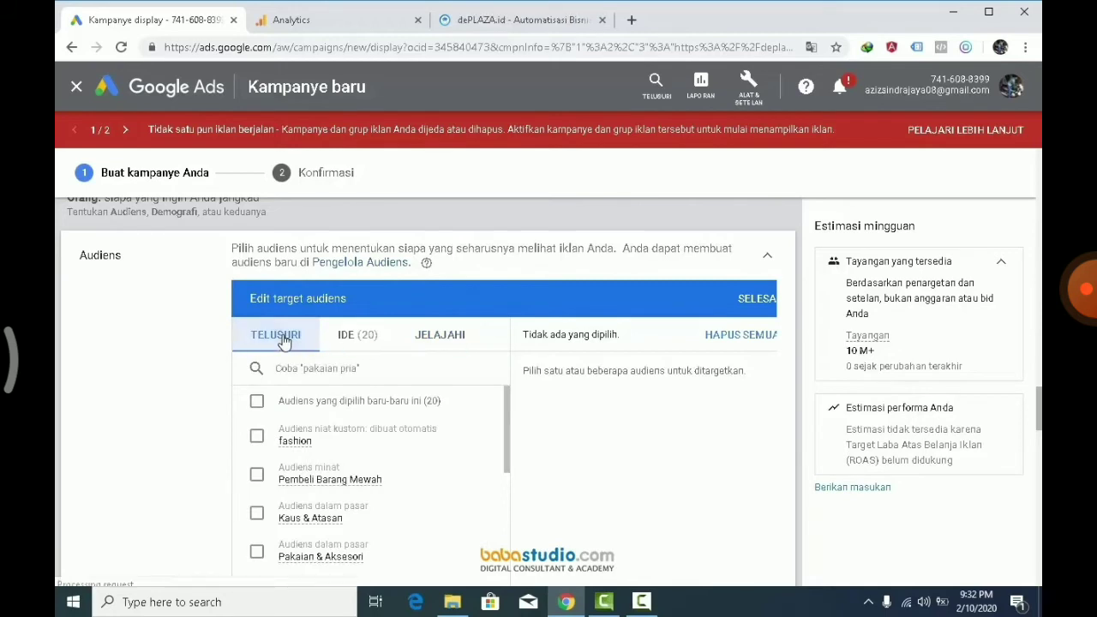
pyautogui.click(295, 371)
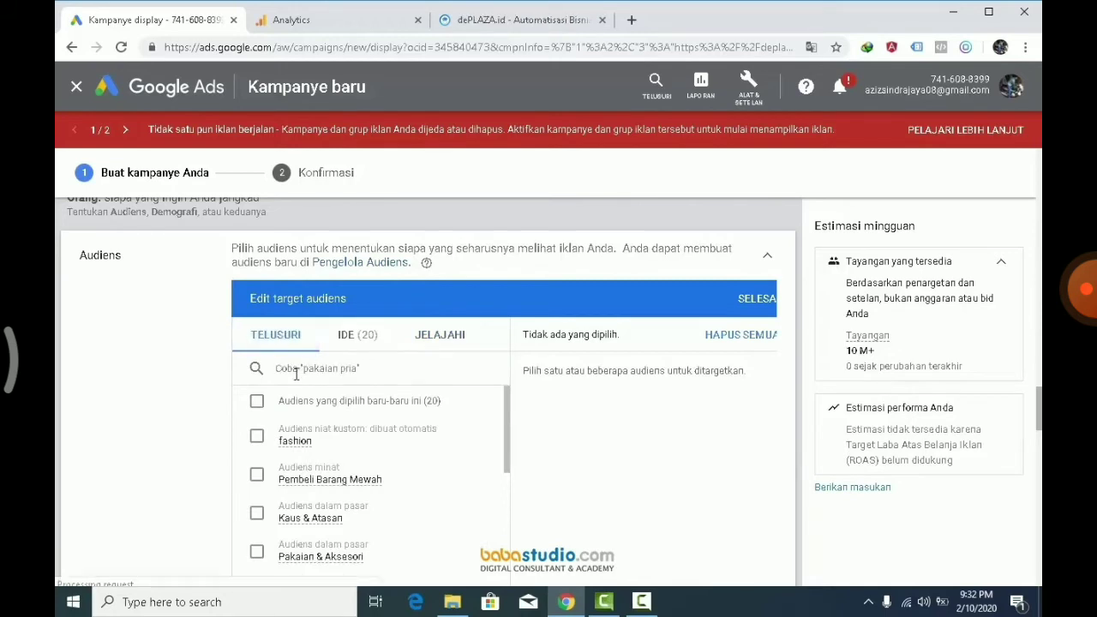
pyautogui.write('tok')
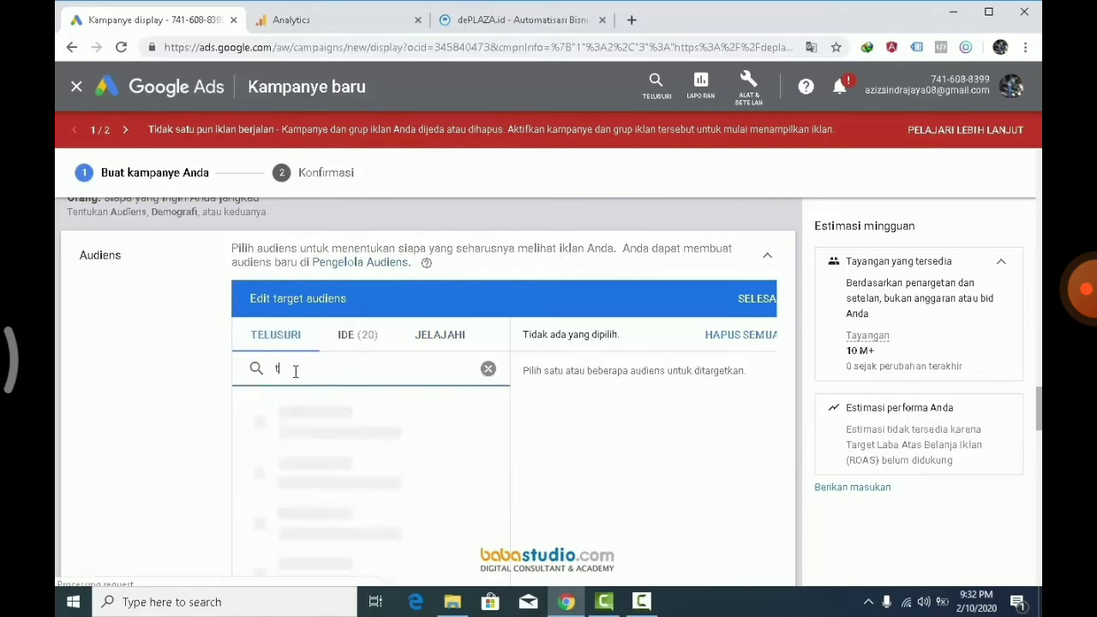
pyautogui.write('oonline')
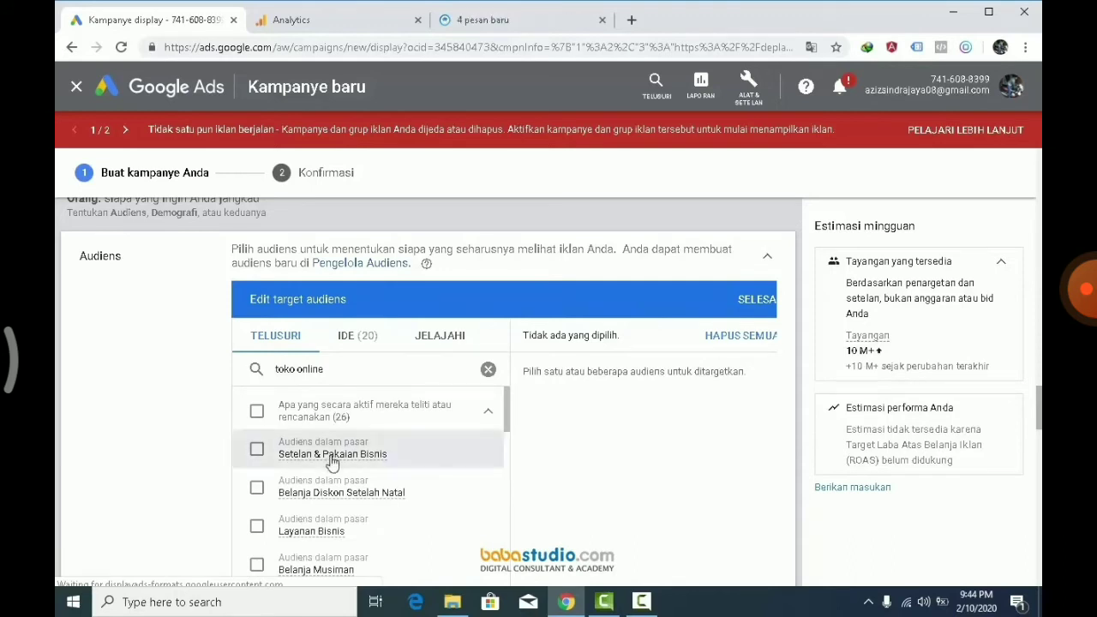
pyautogui.click(256, 451)
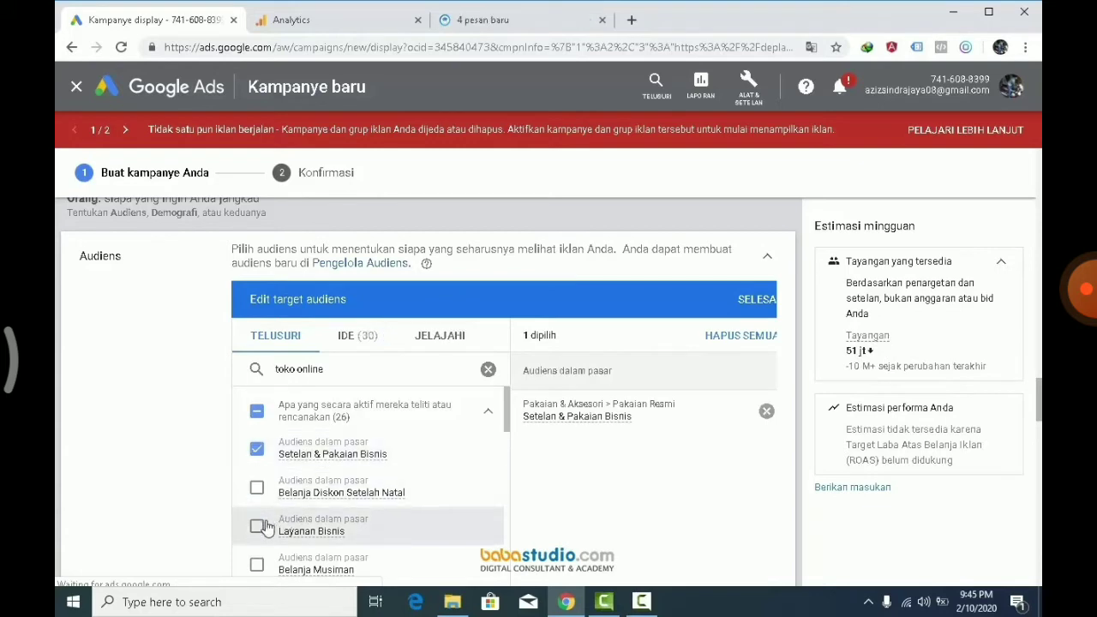
# Add the in-market audiences Dompet, Tas Kerja, & Barang Berbahan Kulit, Perabot Rumah Tangga and Pakaian Olahraga to the targeting.
pyautogui.scroll(-2, 274, 525)
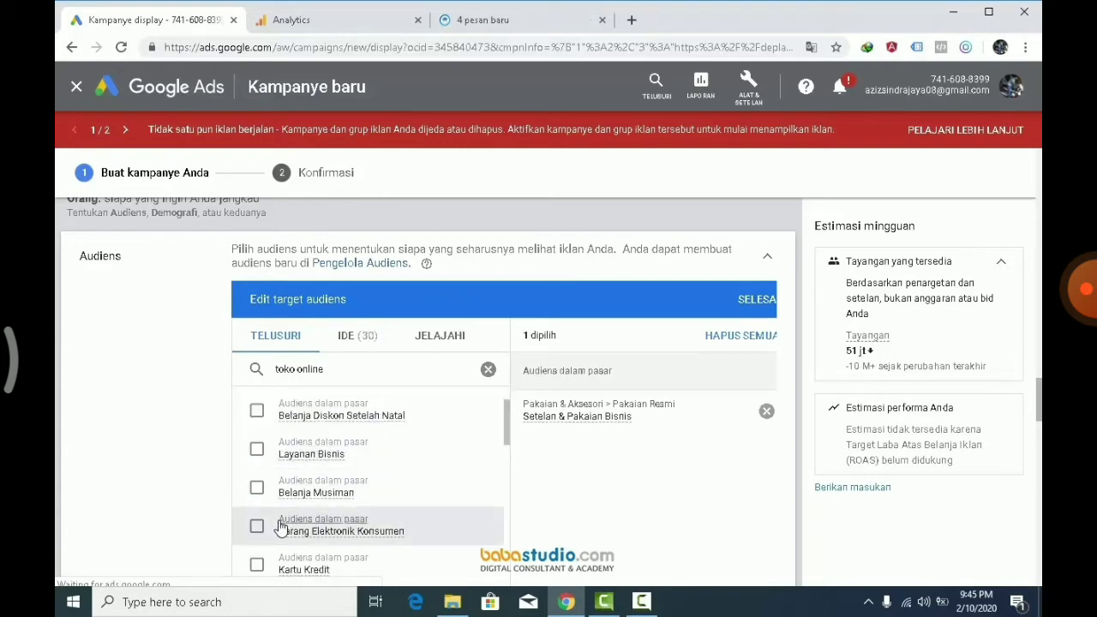
pyautogui.scroll(-2, 281, 527)
pyautogui.scroll(-2, 283, 524)
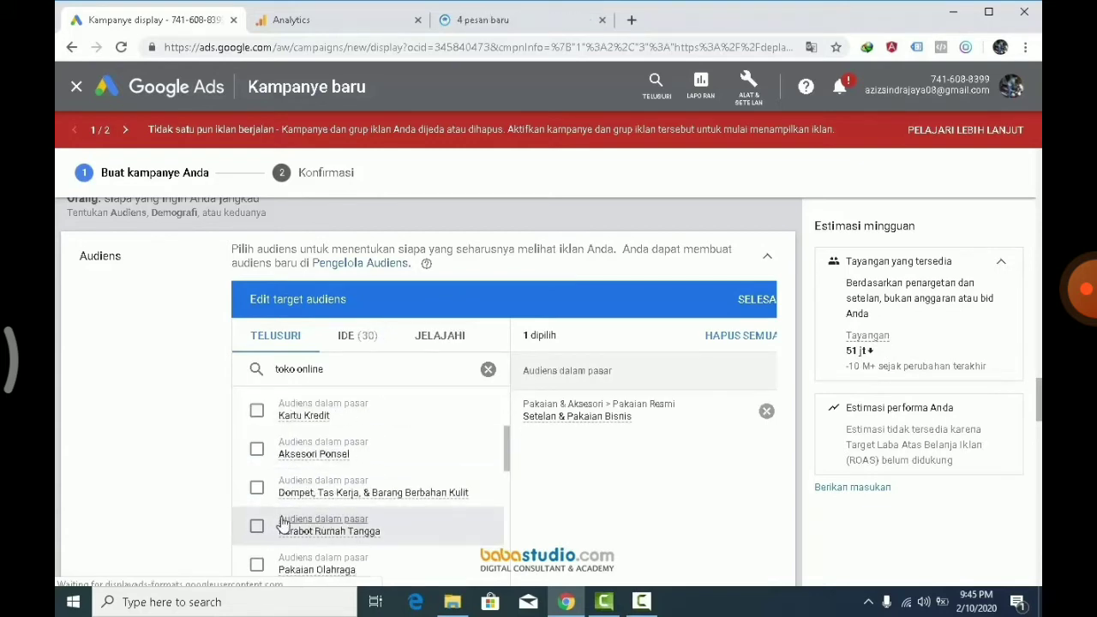
pyautogui.click(257, 488)
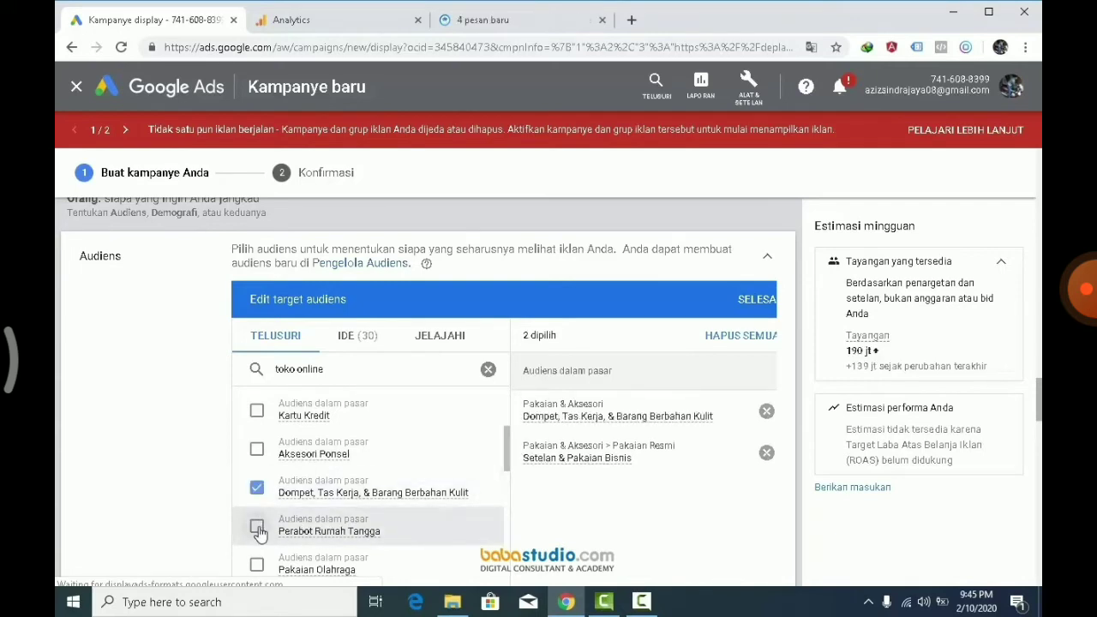
pyautogui.click(257, 527)
pyautogui.click(257, 565)
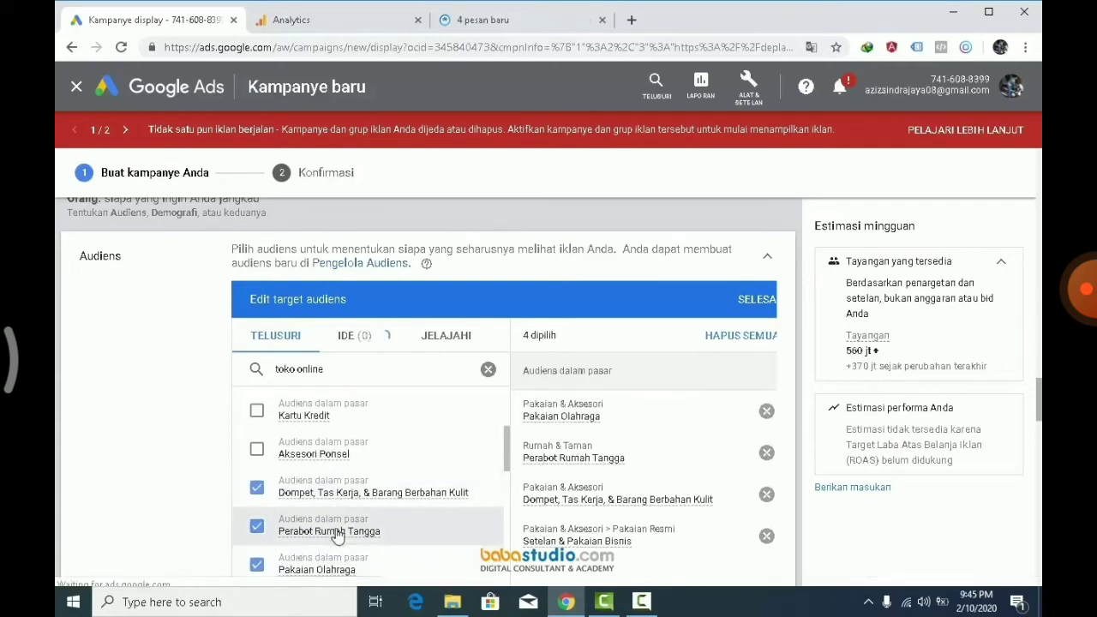
# Add the life-event audiences Akan Memulai Bisnis and Menciptakan Bisnis to the targeting.
pyautogui.scroll(-2, 334, 532)
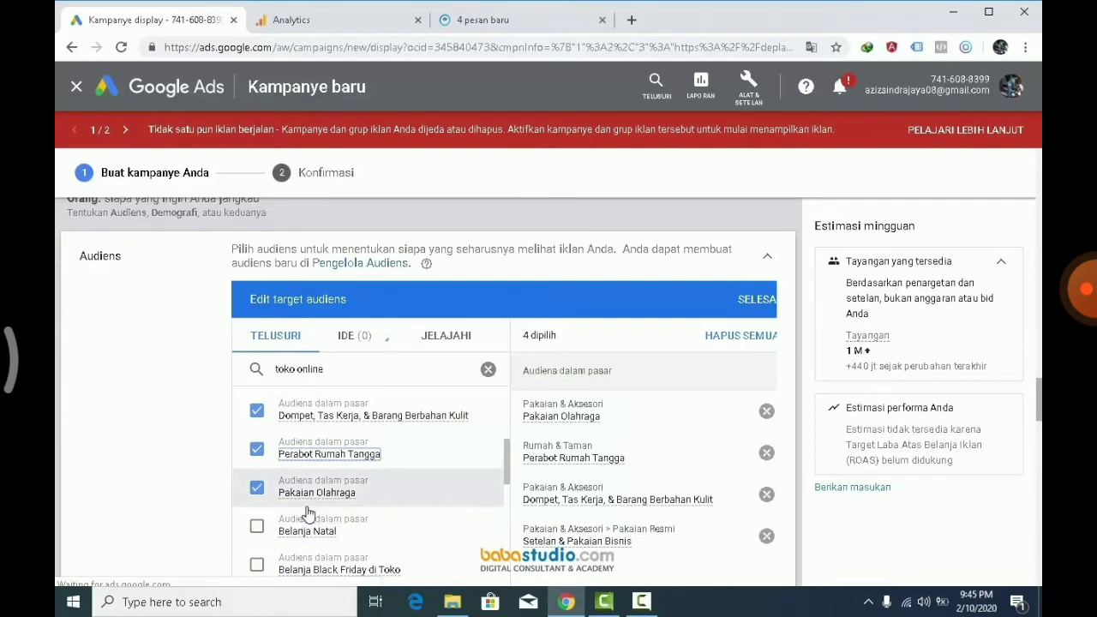
pyautogui.scroll(-5, 310, 513)
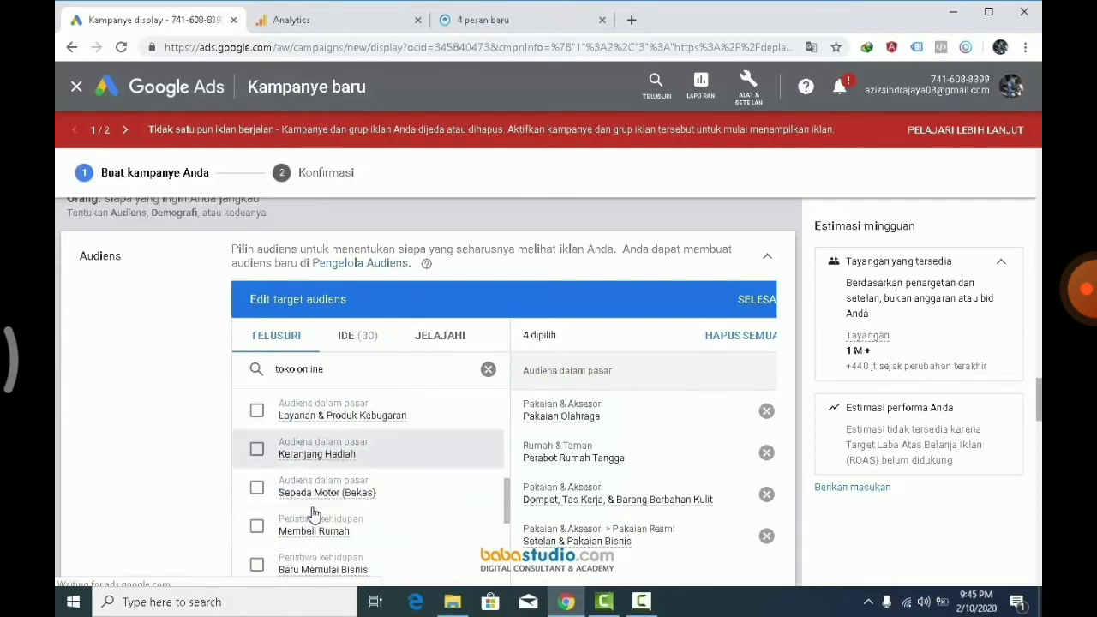
pyautogui.scroll(-2, 313, 513)
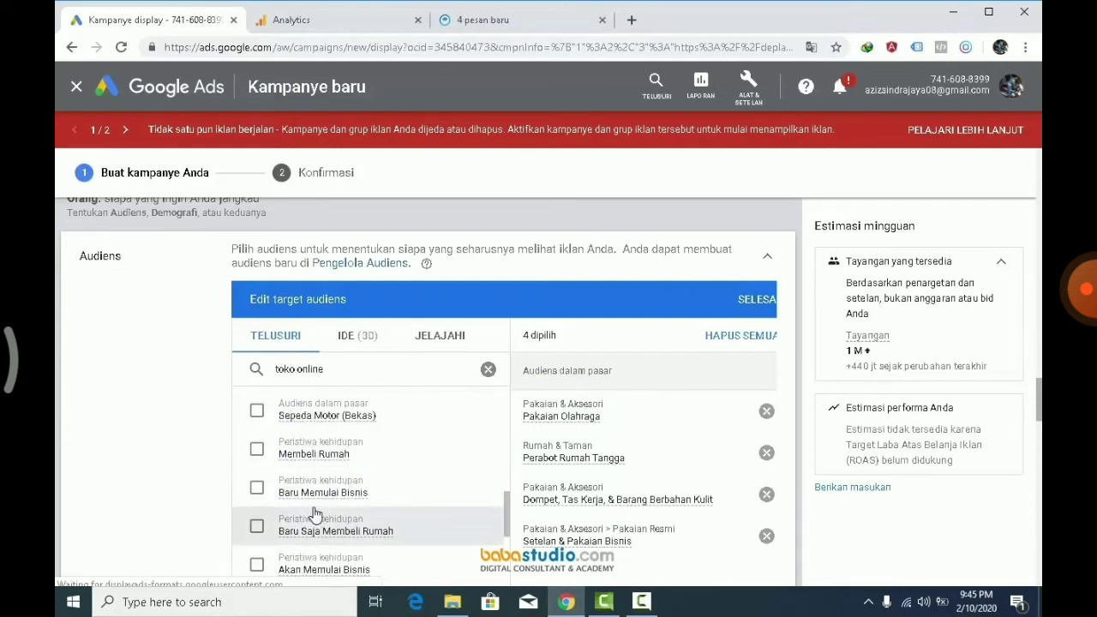
pyautogui.scroll(-2, 313, 513)
pyautogui.click(257, 489)
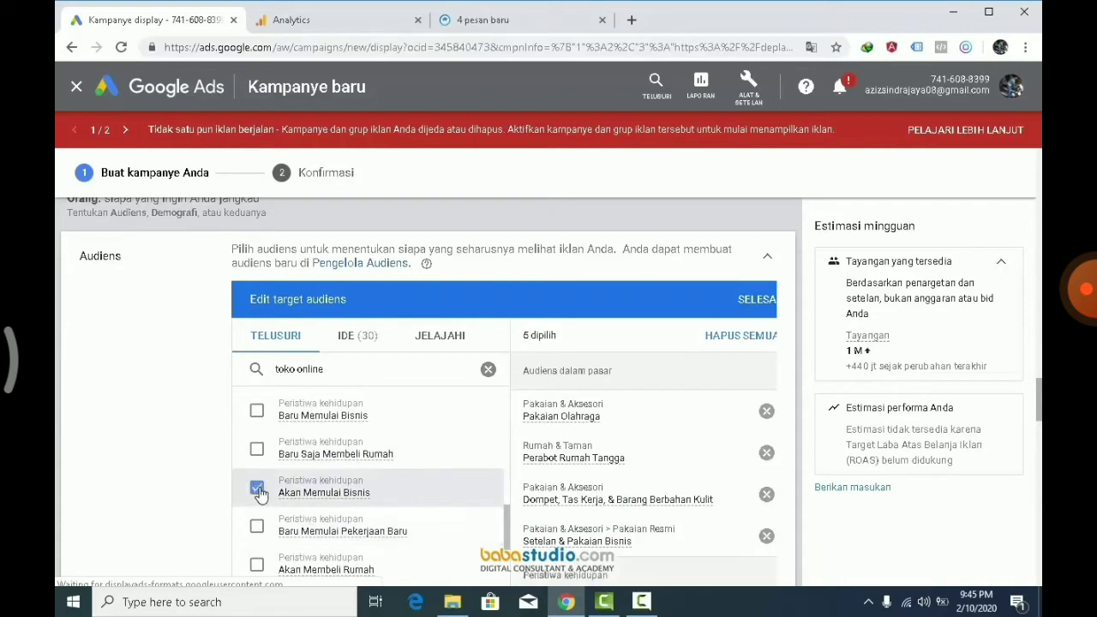
pyautogui.scroll(-2, 315, 524)
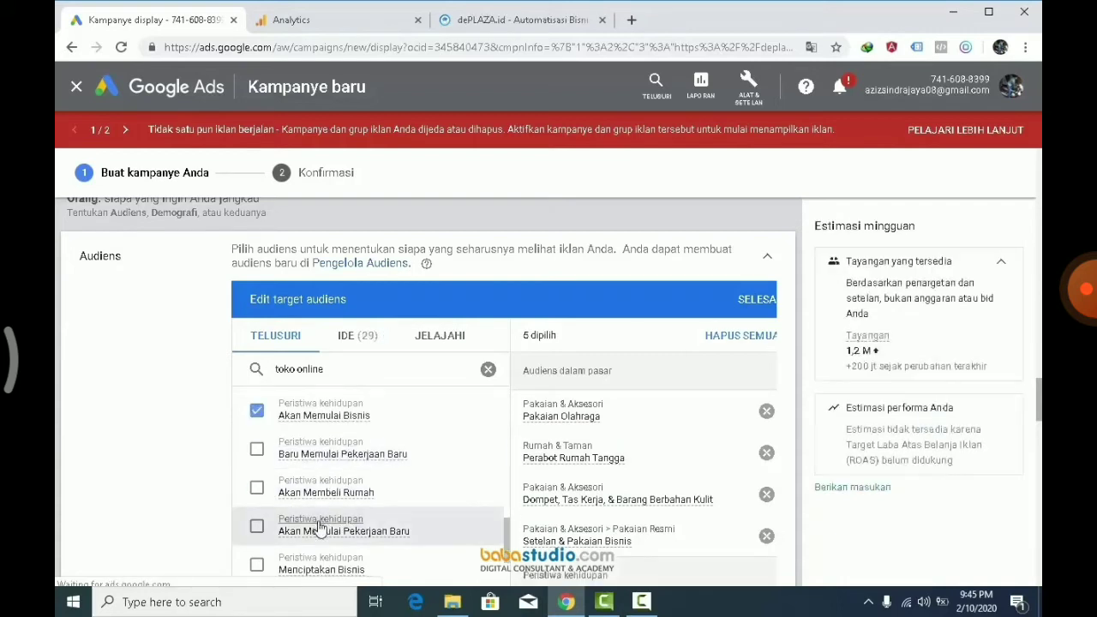
pyautogui.scroll(-2, 319, 528)
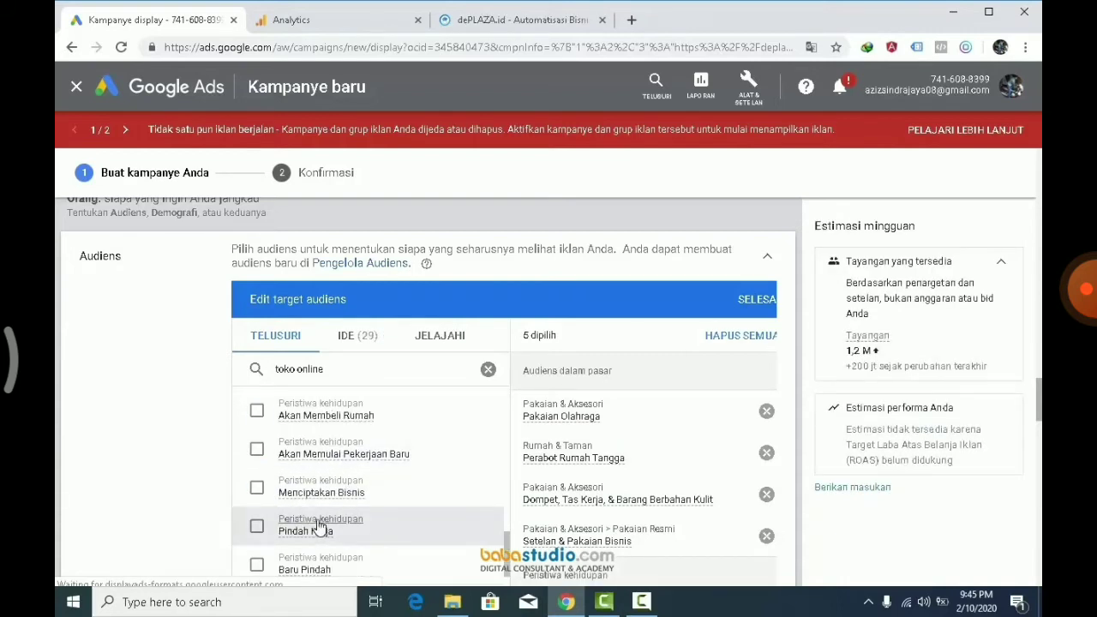
pyautogui.click(256, 488)
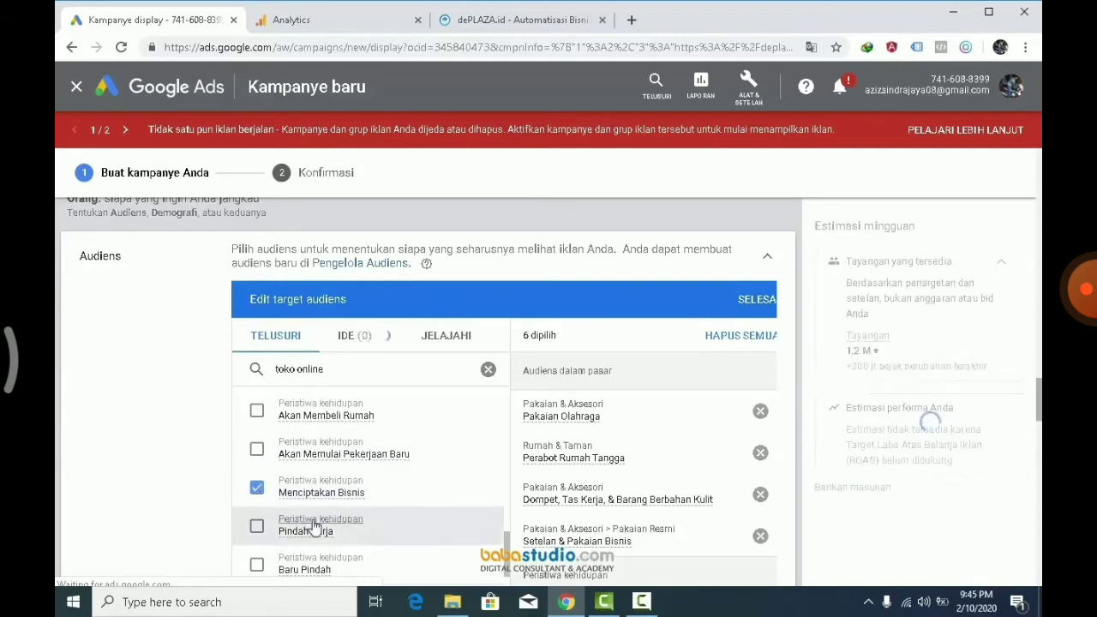
# Add the affinity audience Pembeli Barang Mewah to the targeting.
pyautogui.scroll(-2, 312, 524)
pyautogui.scroll(-2, 315, 526)
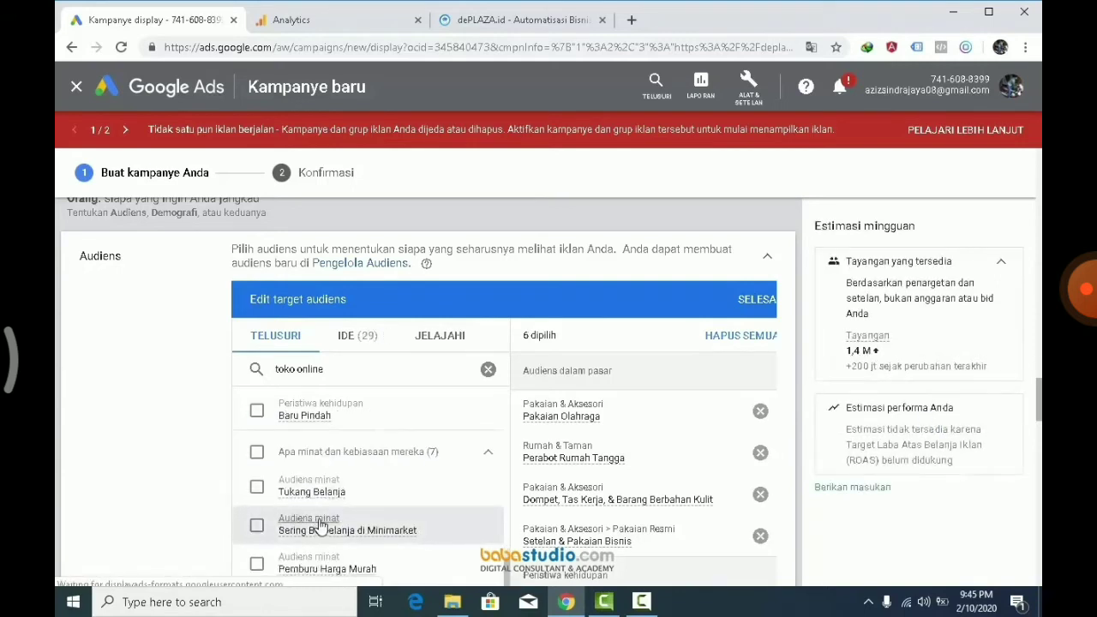
pyautogui.scroll(-2, 319, 526)
pyautogui.scroll(-2, 358, 526)
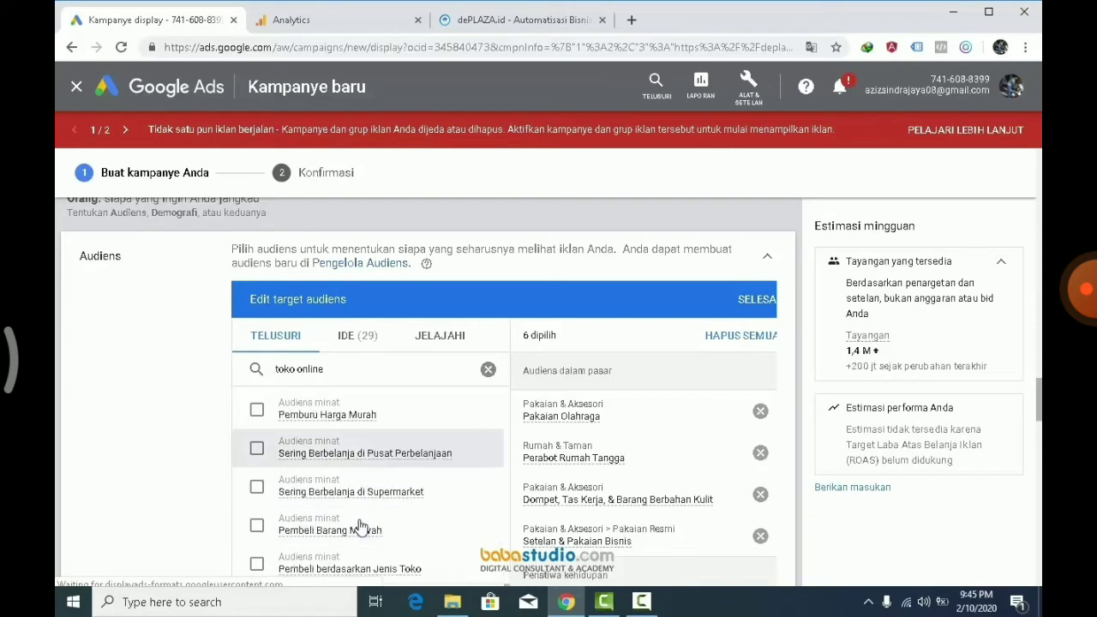
pyautogui.moveTo(363, 531)
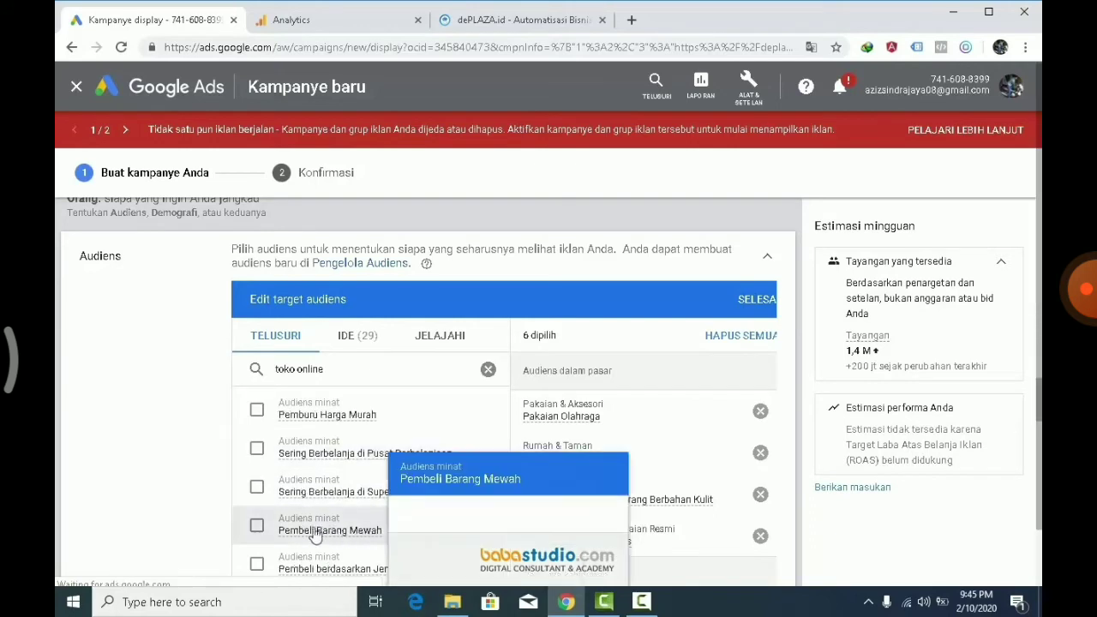
pyautogui.click(257, 529)
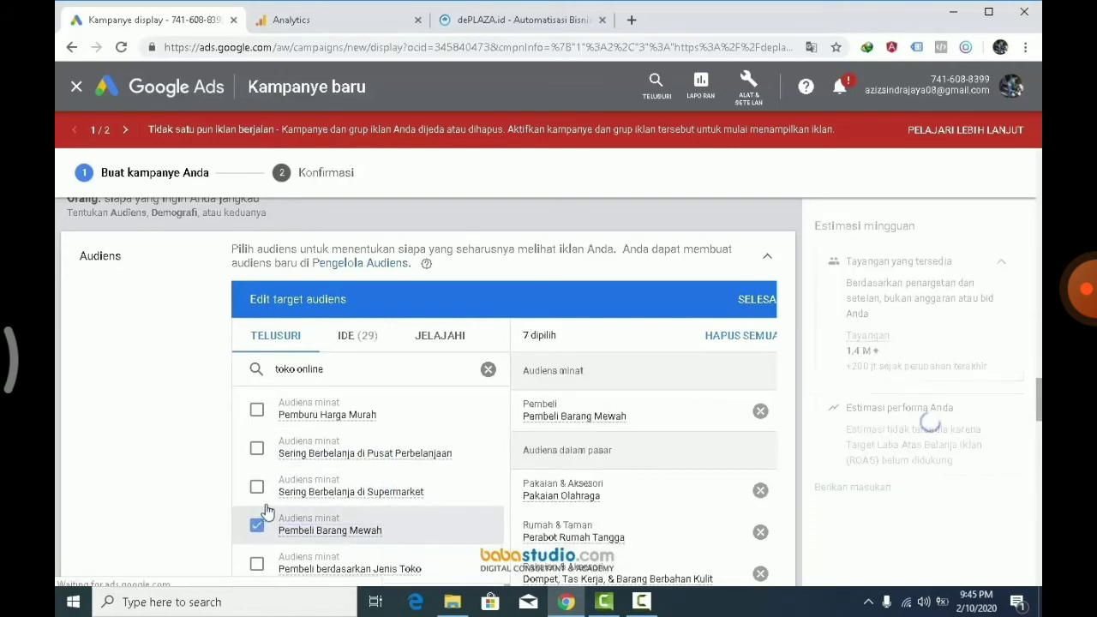
# Refine the audience search to "toko online indonesia" and add the in-market audience Layanan & Produk Kebugaran.
pyautogui.scroll(-2, 300, 510)
pyautogui.scroll(-1, 313, 519)
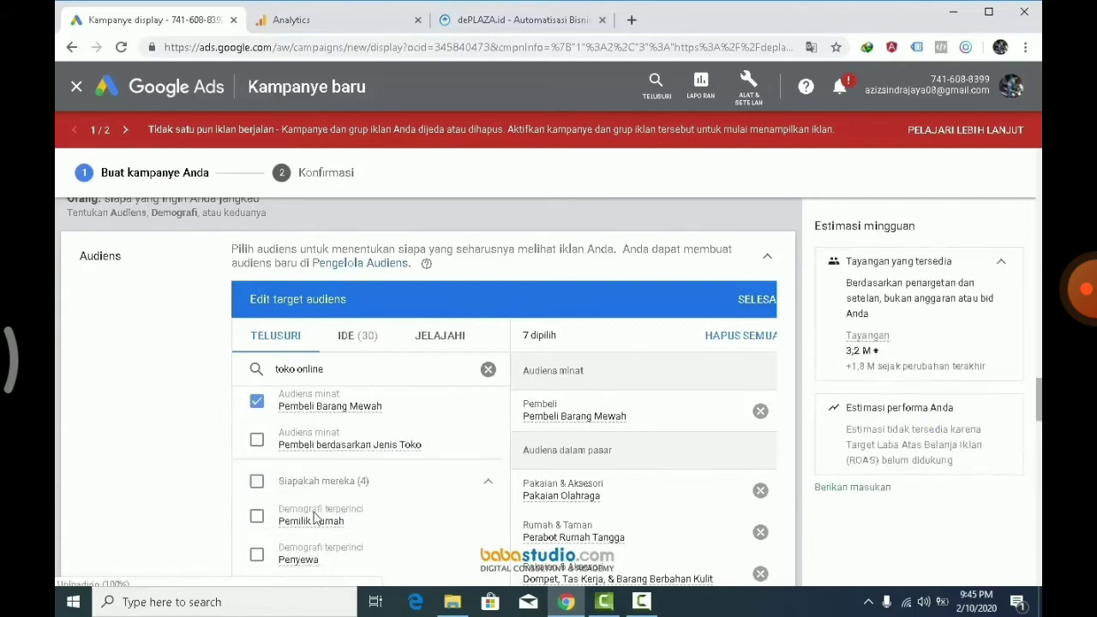
pyautogui.scroll(-1, 316, 517)
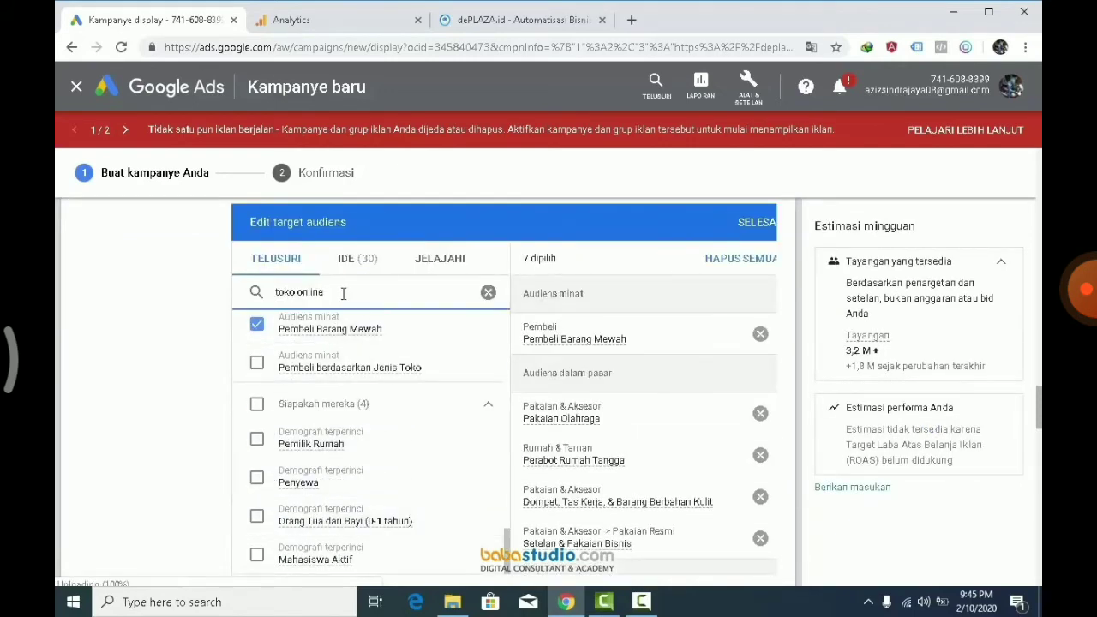
pyautogui.write('indonesia')
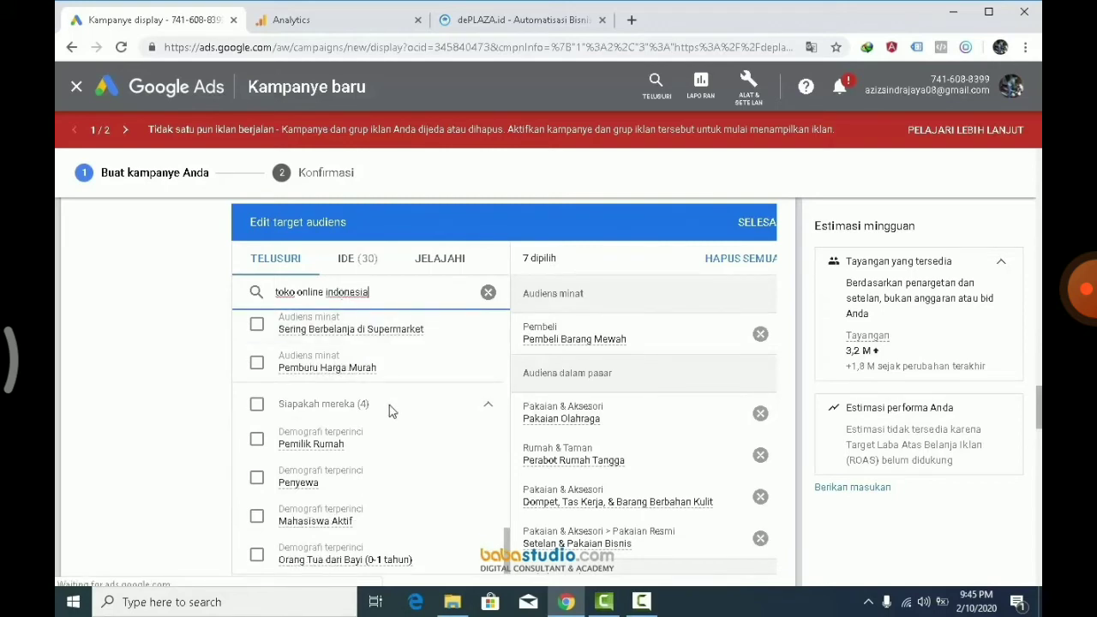
pyautogui.scroll(8, 387, 409)
pyautogui.scroll(5, 393, 414)
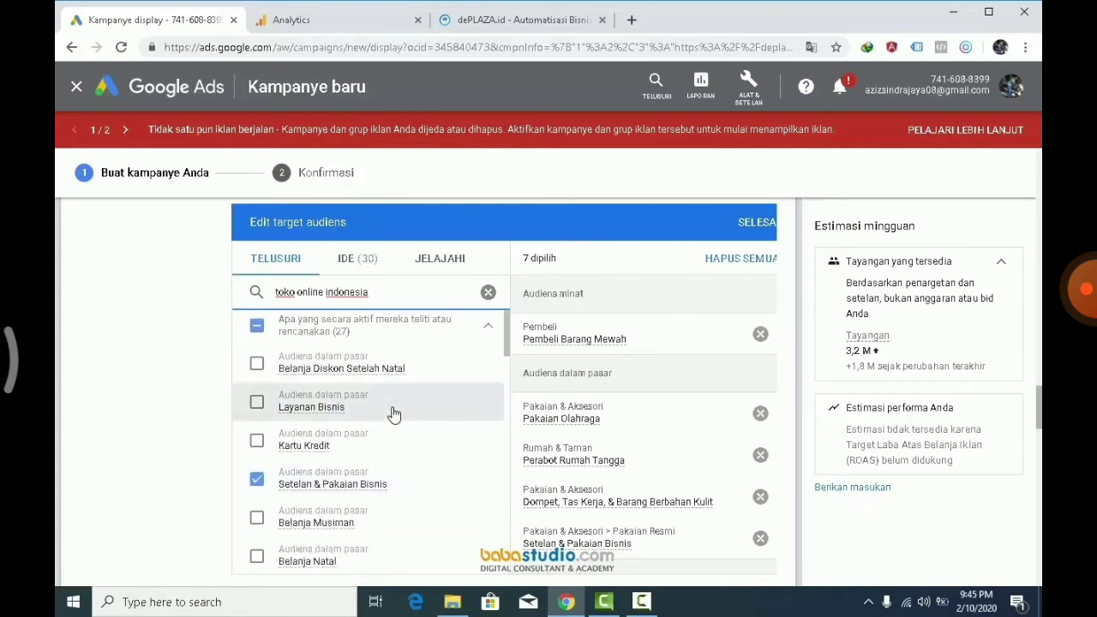
pyautogui.scroll(-3, 393, 414)
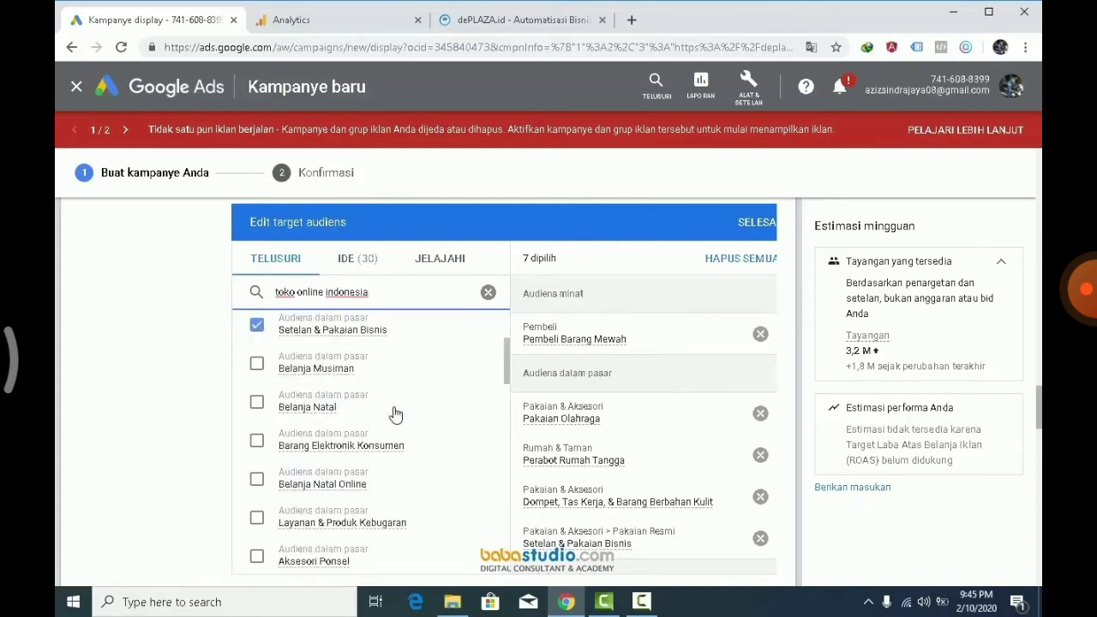
pyautogui.scroll(-1, 393, 414)
pyautogui.click(257, 443)
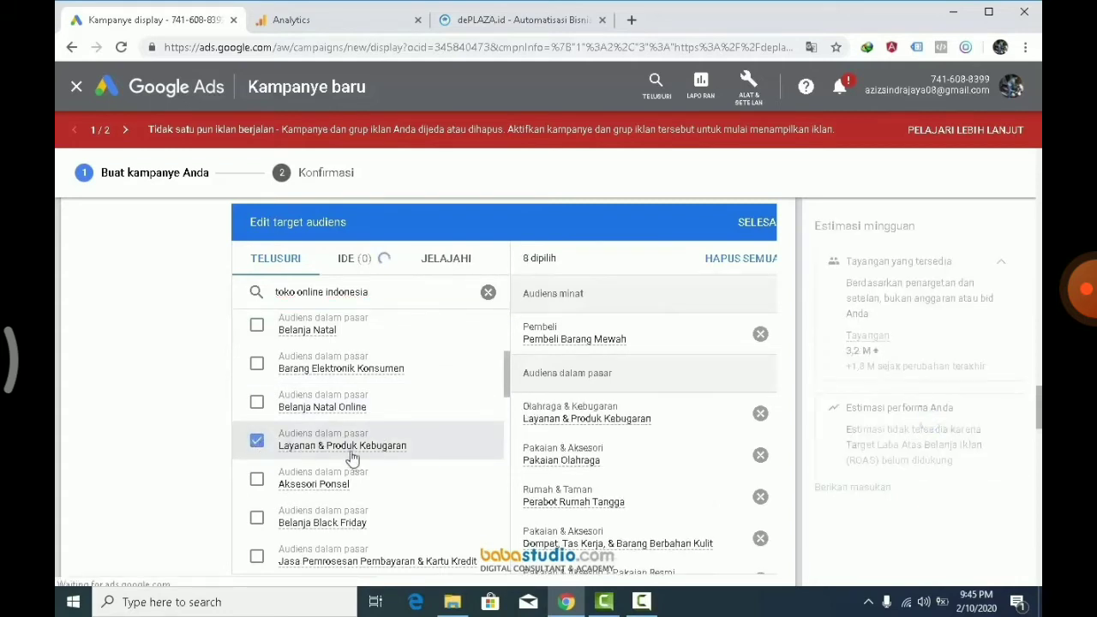
# Add the life-event audience Baru Memulai Bisnis to the targeting.
pyautogui.scroll(-1, 355, 463)
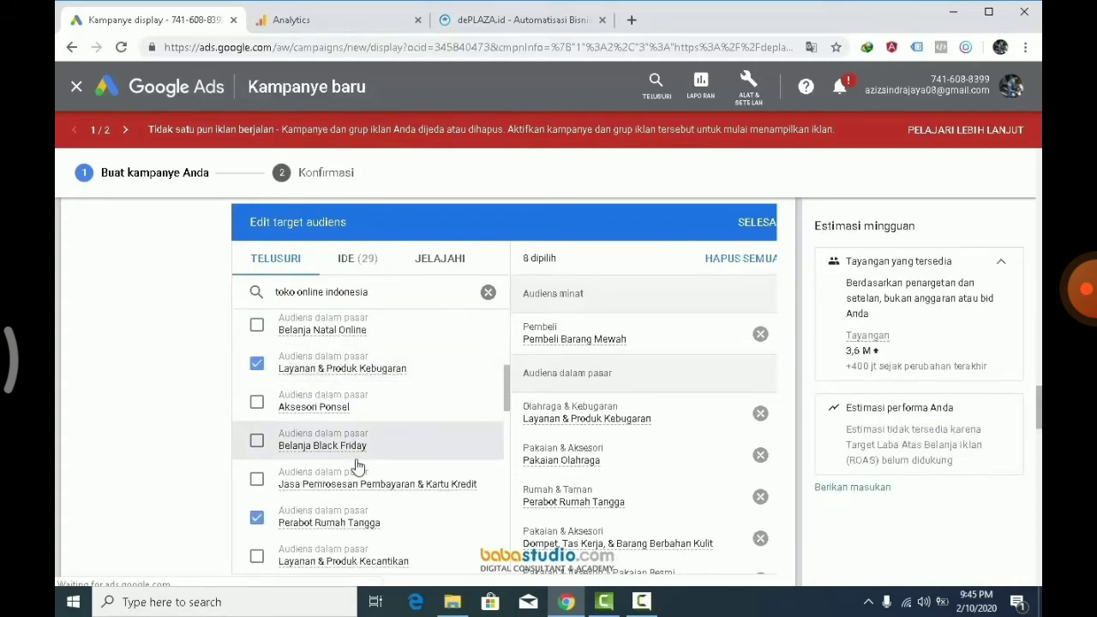
pyautogui.scroll(-1, 357, 465)
pyautogui.scroll(-1, 357, 465)
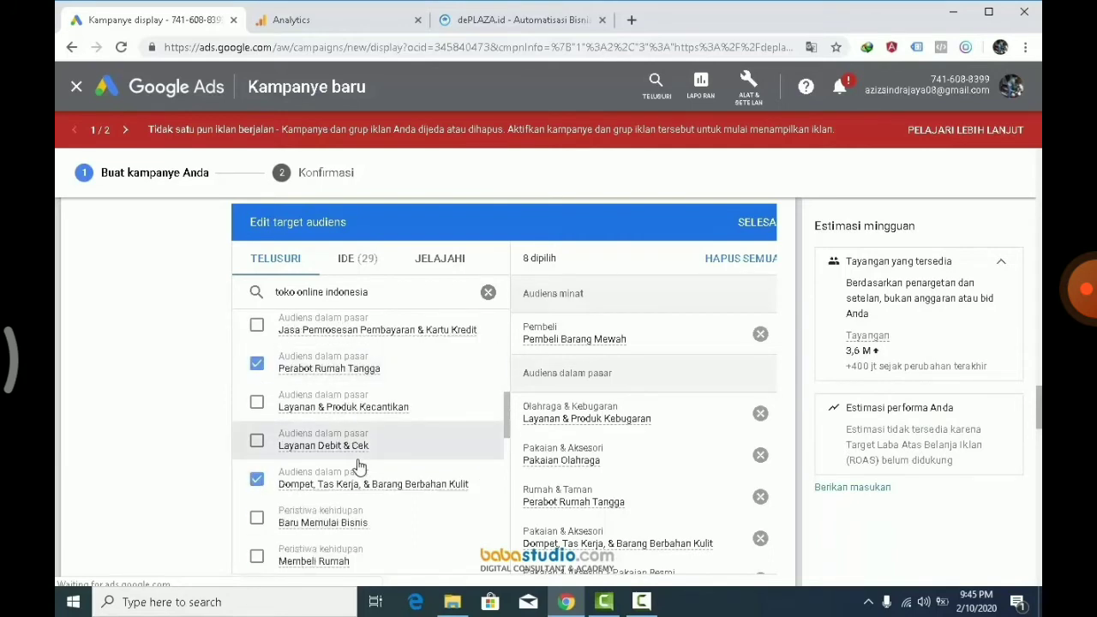
pyautogui.click(257, 517)
# Examine the remaining life-event and affinity audiences in the "toko online indonesia" search results.
pyautogui.scroll(-1, 337, 508)
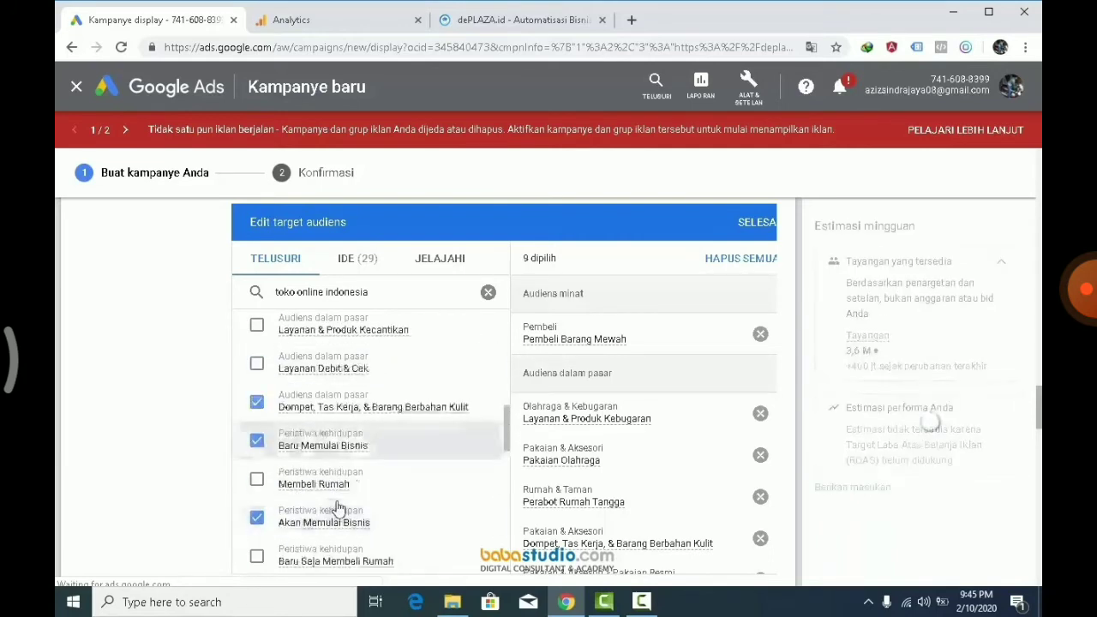
pyautogui.scroll(-1, 339, 509)
pyautogui.scroll(-1, 347, 508)
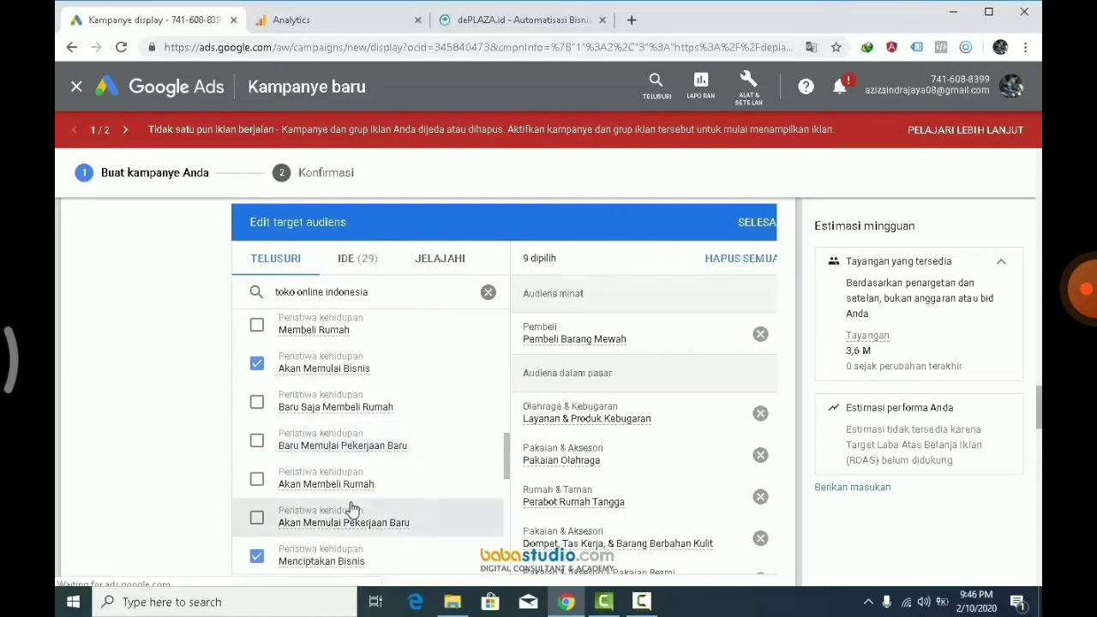
pyautogui.scroll(-1, 351, 509)
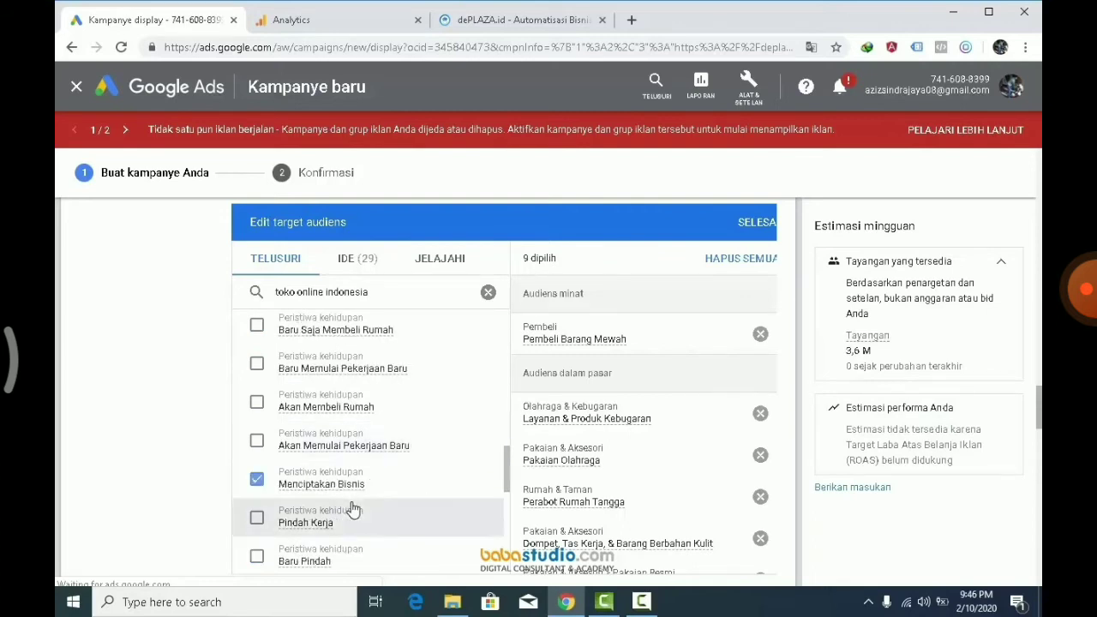
pyautogui.scroll(-1, 353, 509)
pyautogui.scroll(-1, 354, 506)
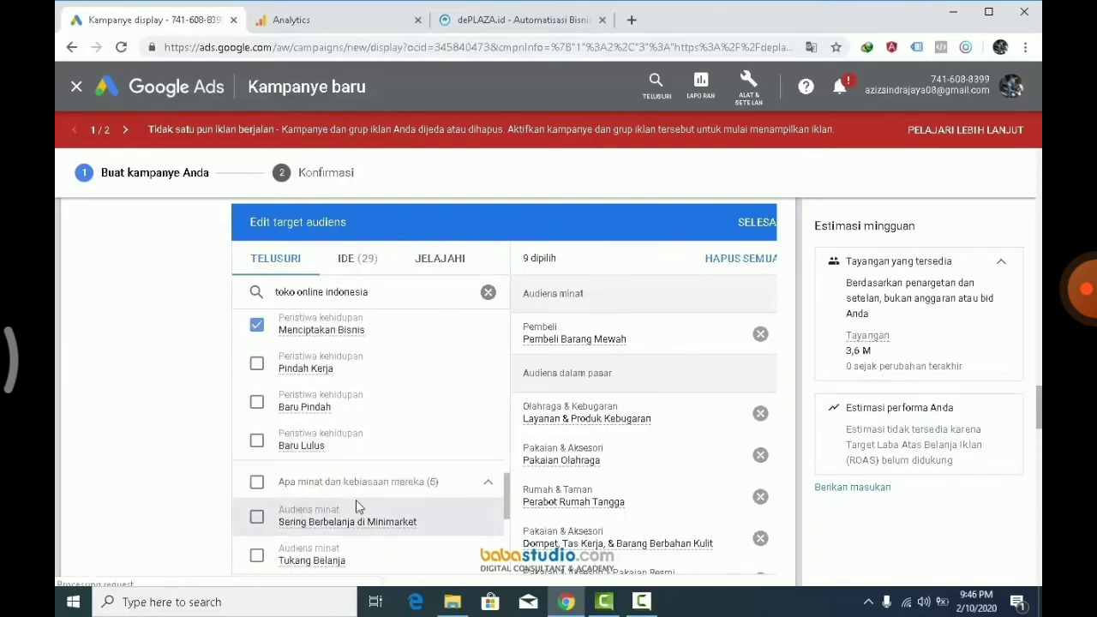
pyautogui.rightClick(354, 500)
pyautogui.click(202, 481)
pyautogui.scroll(-1, 377, 478)
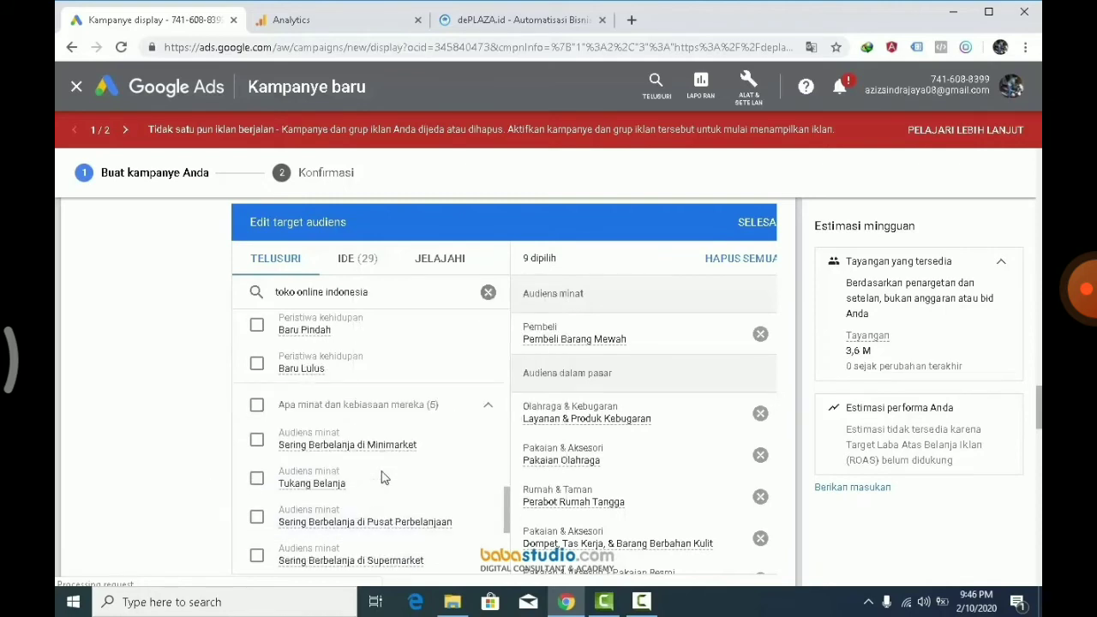
# Add the affinity audience Tukang Belanja to the targeting.
pyautogui.click(257, 479)
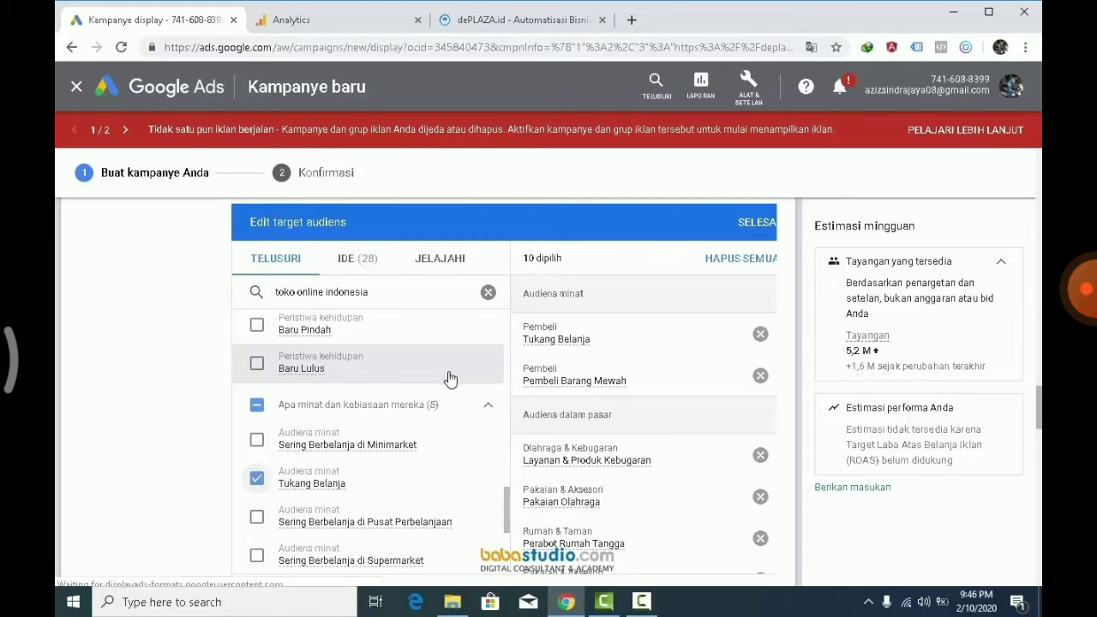
# Expand the demographic targeting and exclude the unknown gender group (Tidak diketahui).
pyautogui.scroll(-3, 126, 414)
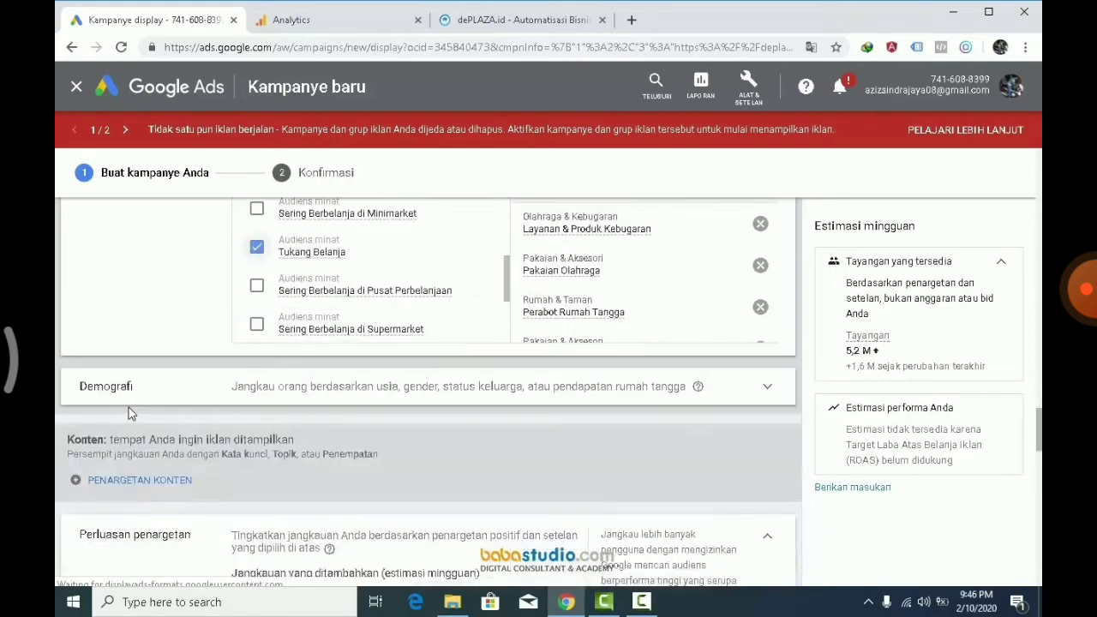
pyautogui.click(390, 392)
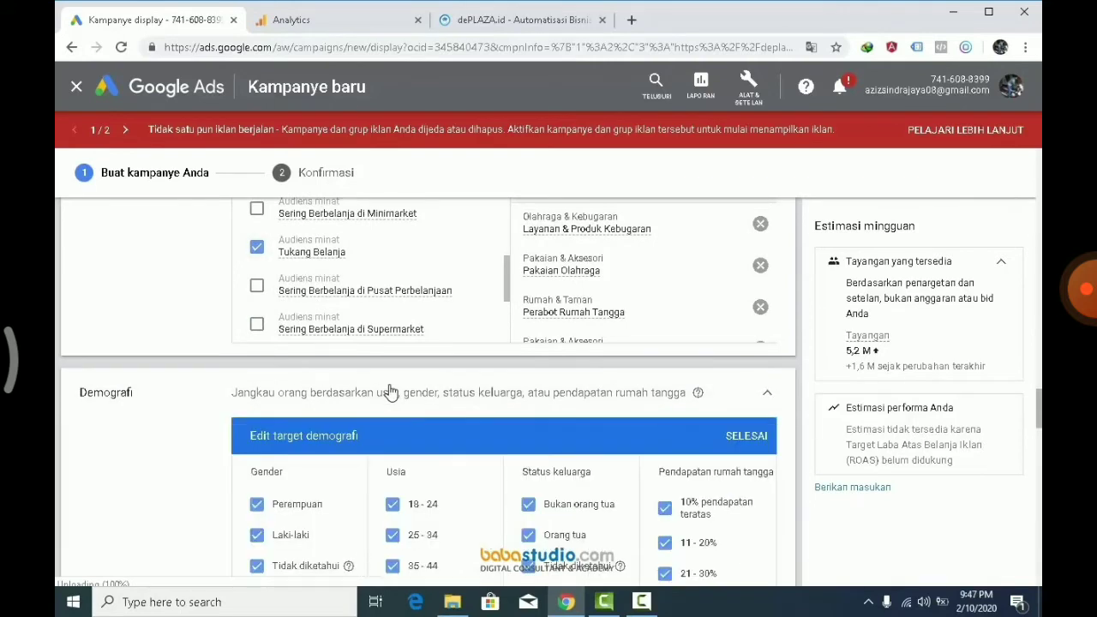
pyautogui.scroll(-1, 156, 437)
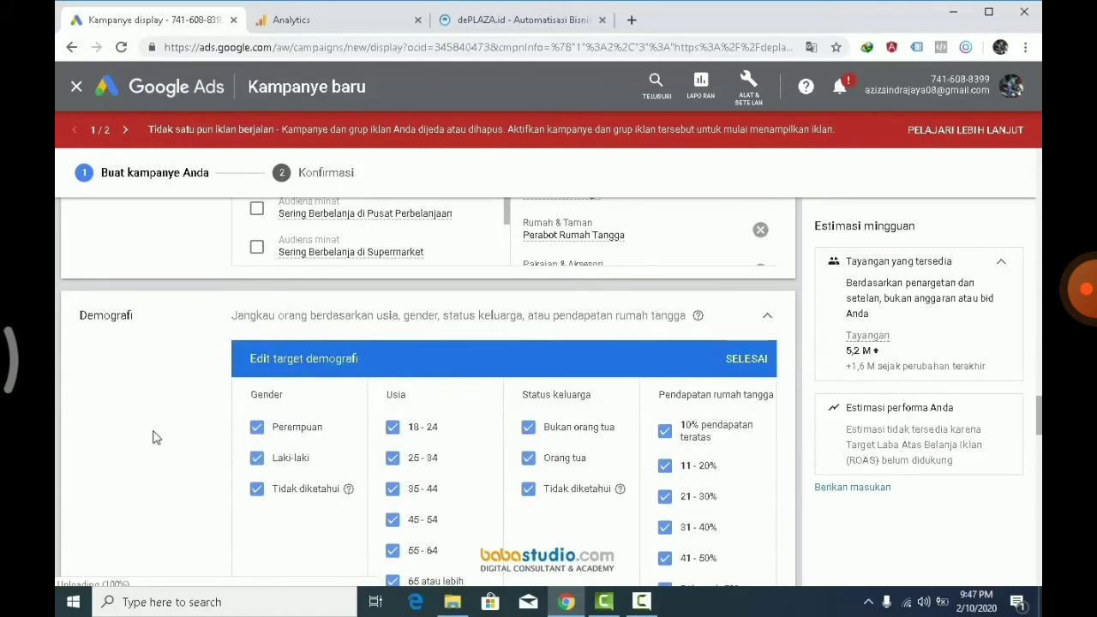
pyautogui.scroll(-1, 156, 437)
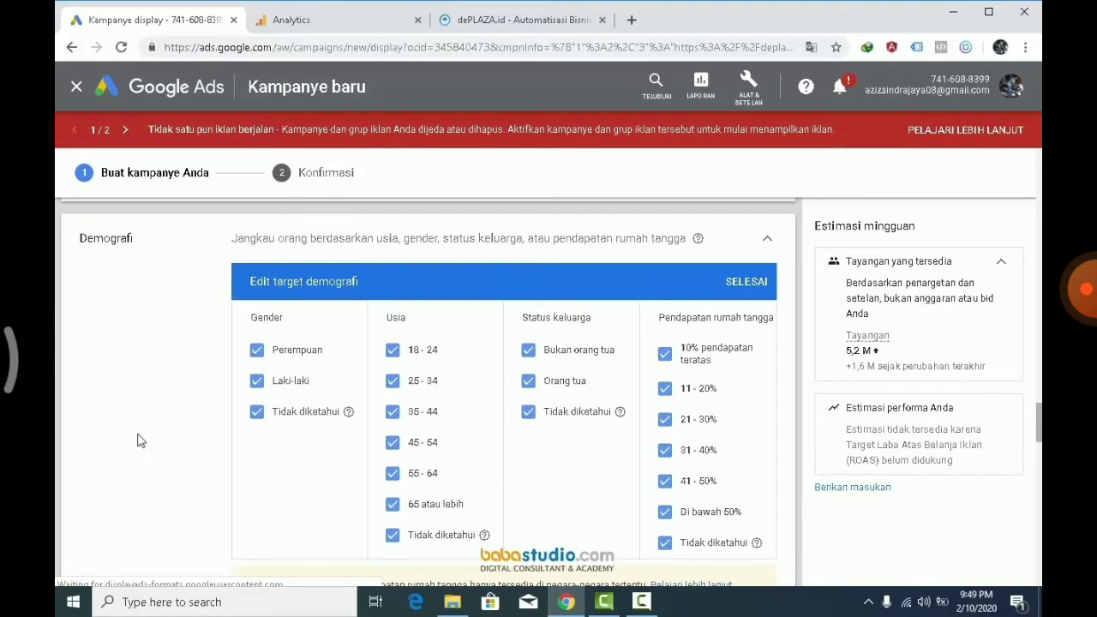
pyautogui.click(257, 413)
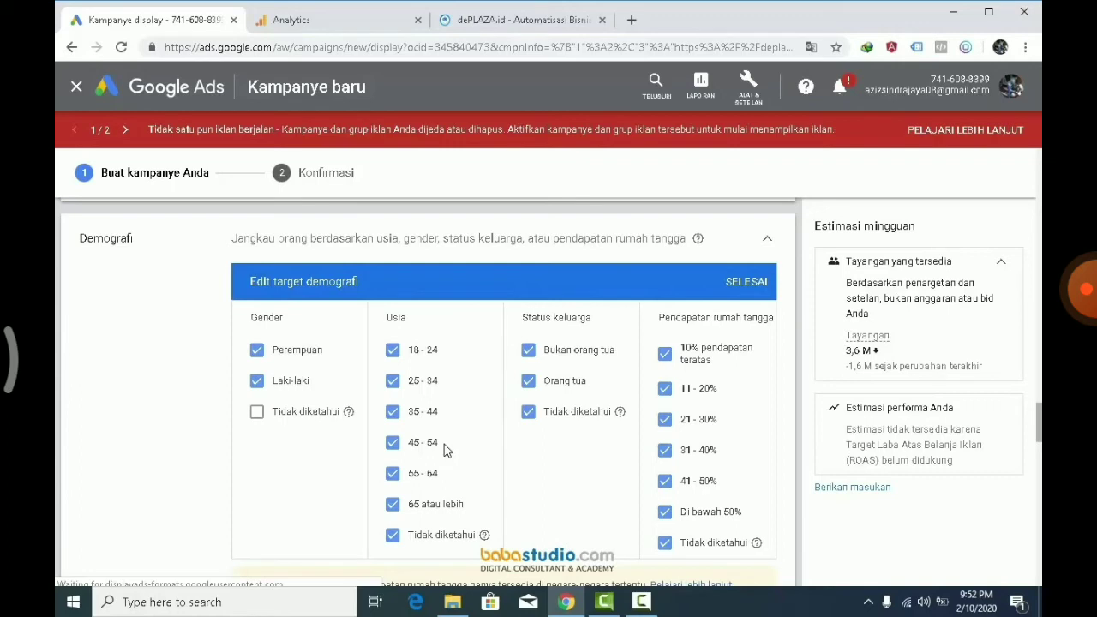
# Exclude the age groups 45 - 54, 55 - 64, 65 atau lebih and Tidak diketahui from the demographic targeting.
pyautogui.click(393, 536)
pyautogui.click(393, 504)
pyautogui.click(392, 473)
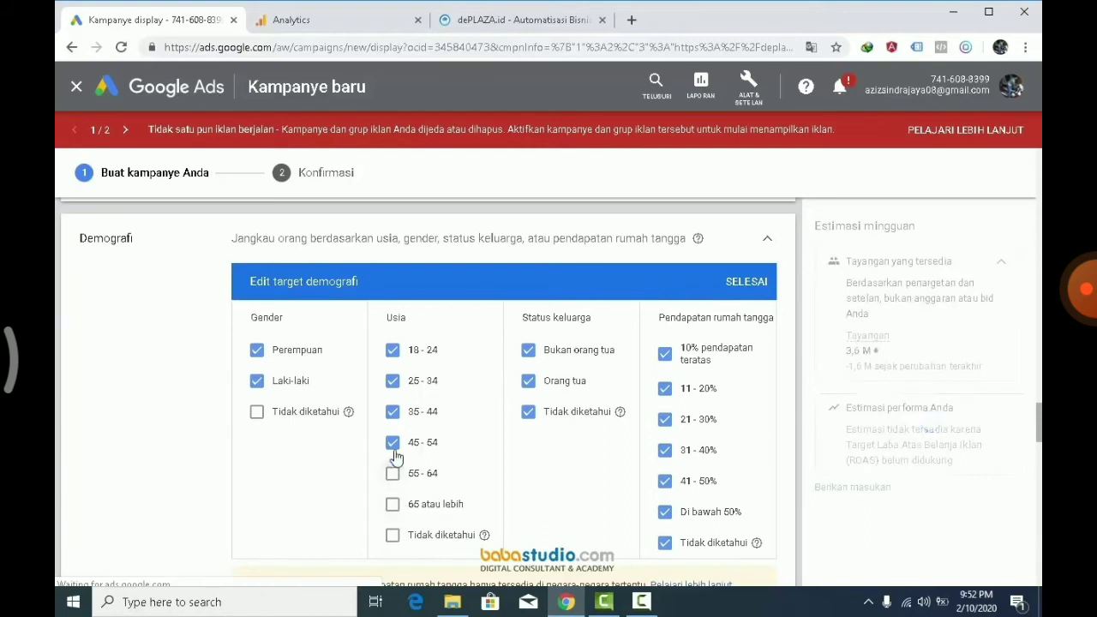
pyautogui.click(394, 446)
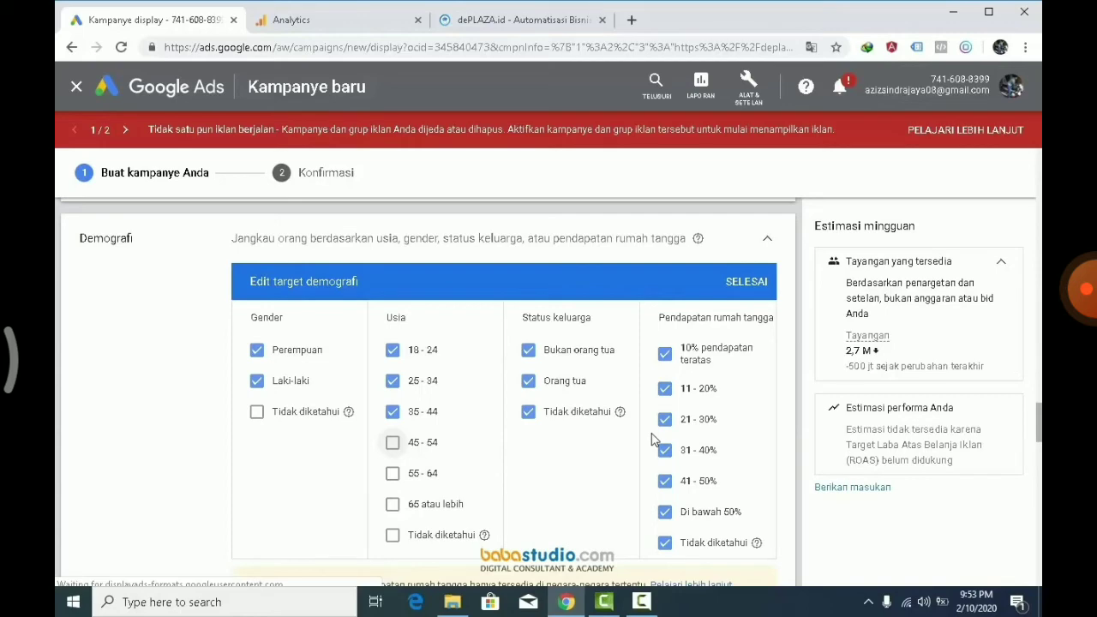
# Add placement targeting (Penempatan) under content and search the website placements for "toko online".
pyautogui.scroll(-2, 330, 501)
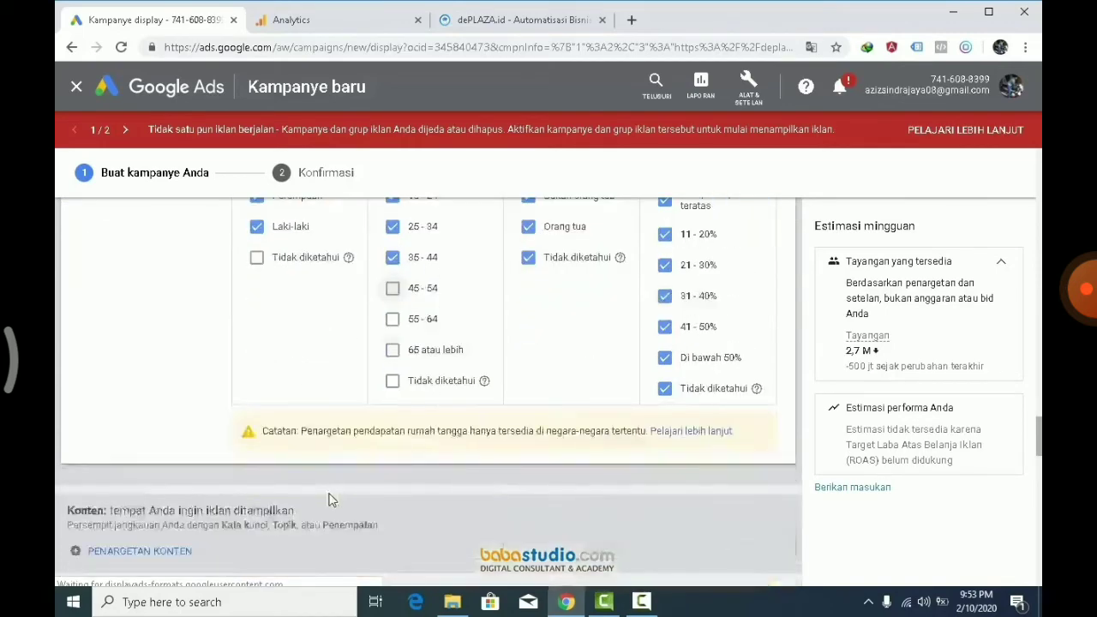
pyautogui.scroll(-1, 330, 500)
pyautogui.scroll(-3, 330, 500)
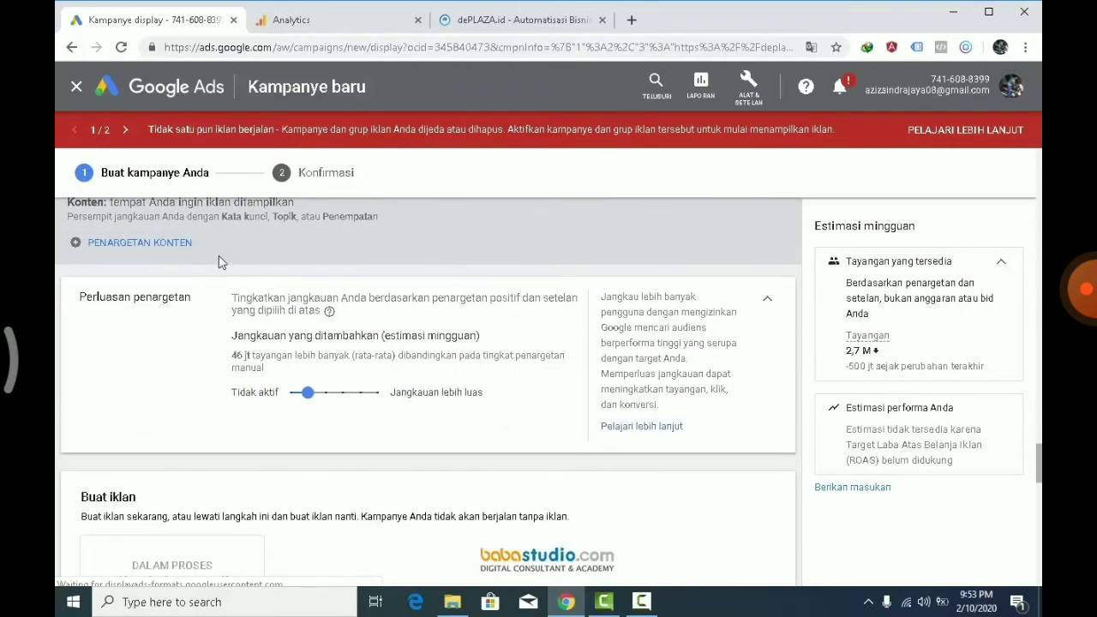
pyautogui.click(113, 243)
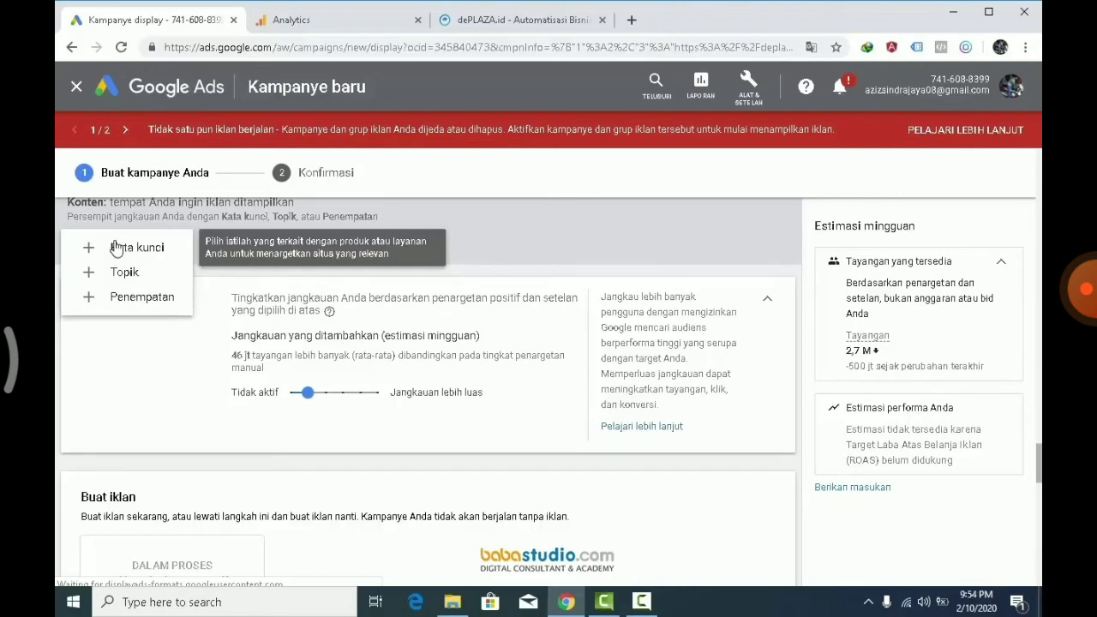
pyautogui.click(131, 300)
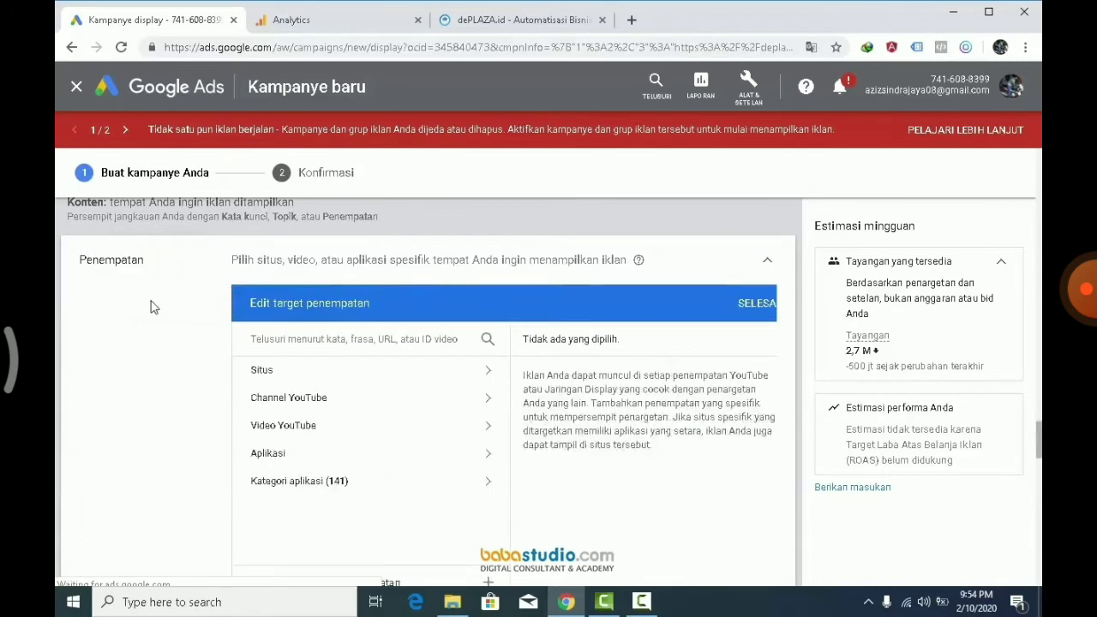
pyautogui.click(291, 372)
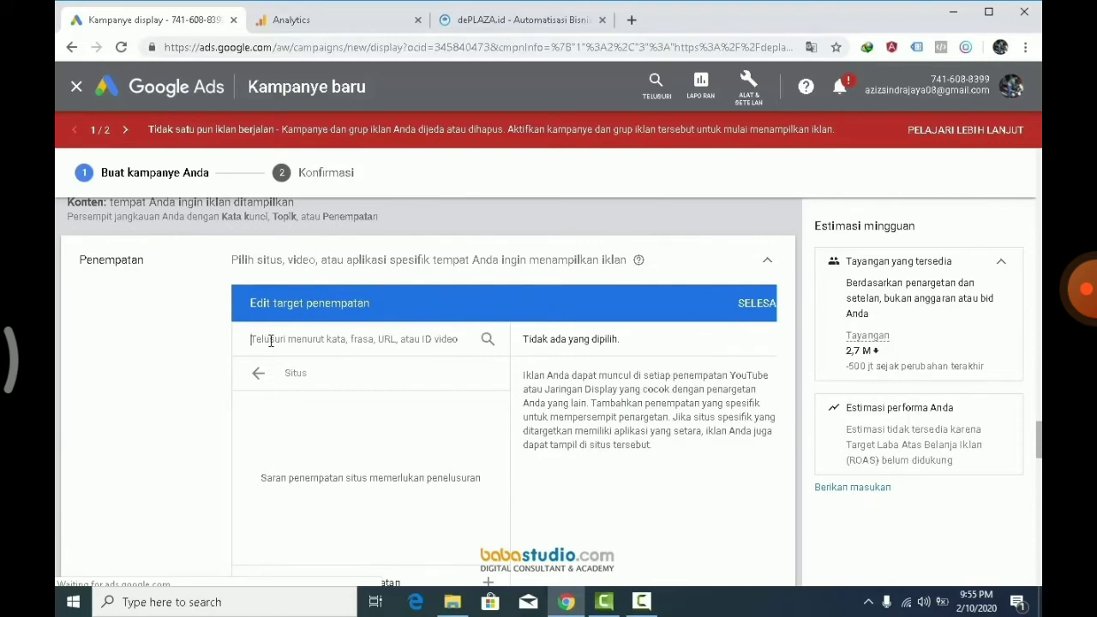
pyautogui.write('toko')
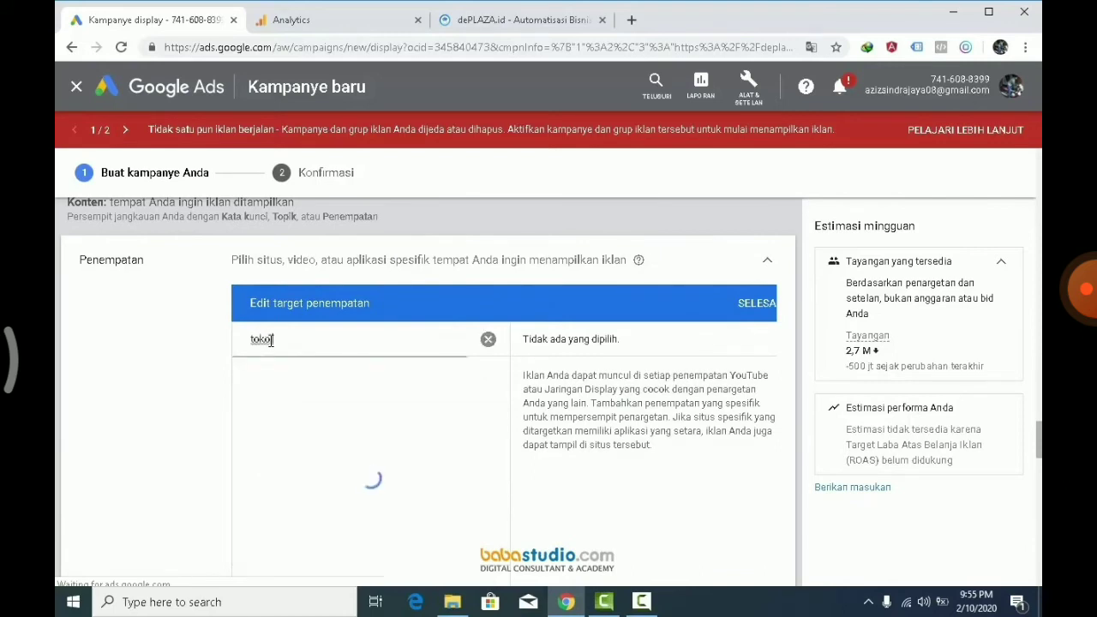
pyautogui.write(' online')
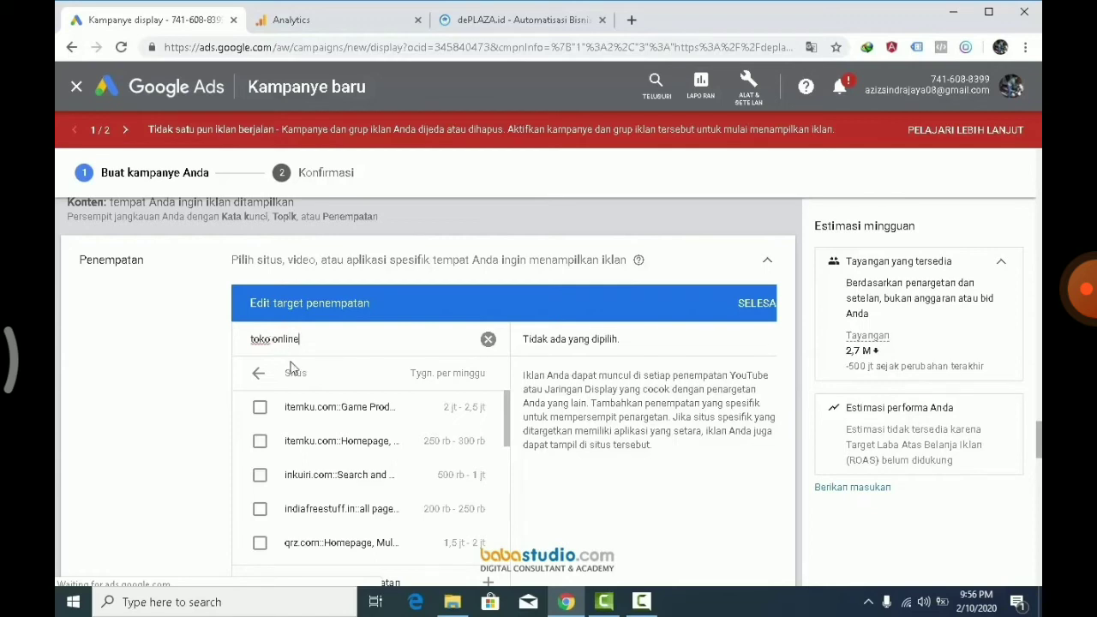
# Add the w3layouts.com and carsforsale.com website placements from the "toko online" results.
pyautogui.scroll(-1, 377, 429)
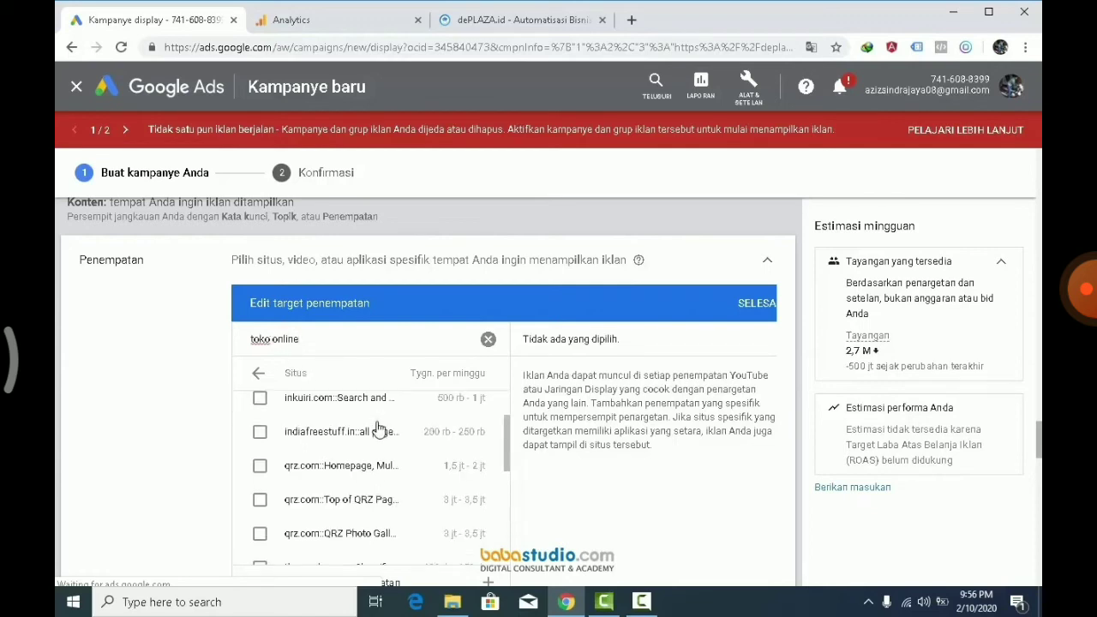
pyautogui.scroll(-1, 380, 428)
pyautogui.scroll(-1, 379, 428)
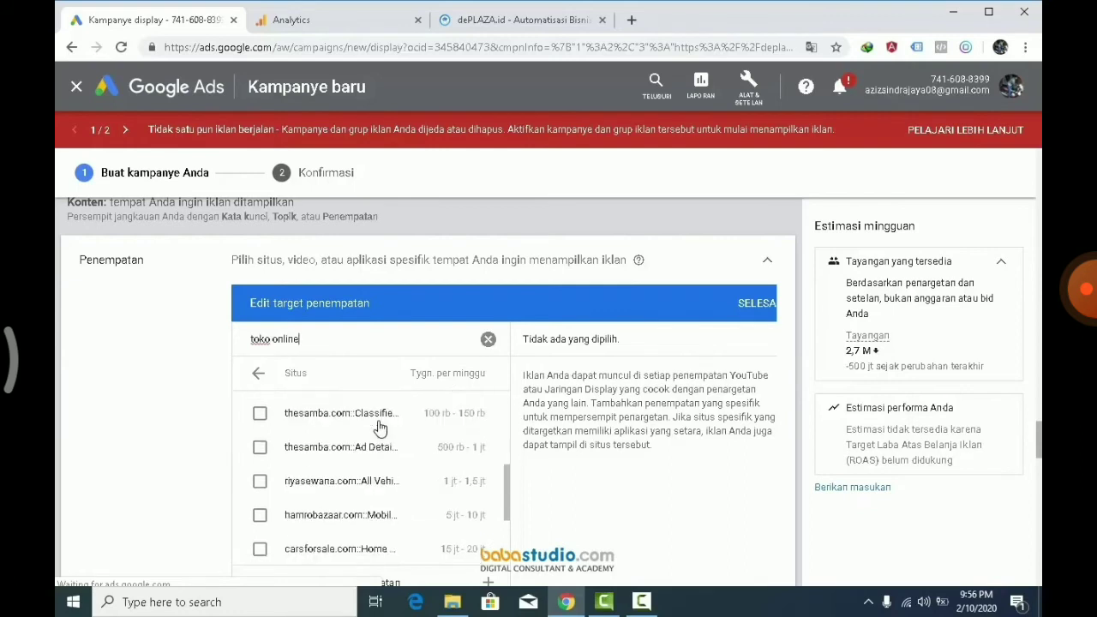
pyautogui.scroll(-1, 380, 429)
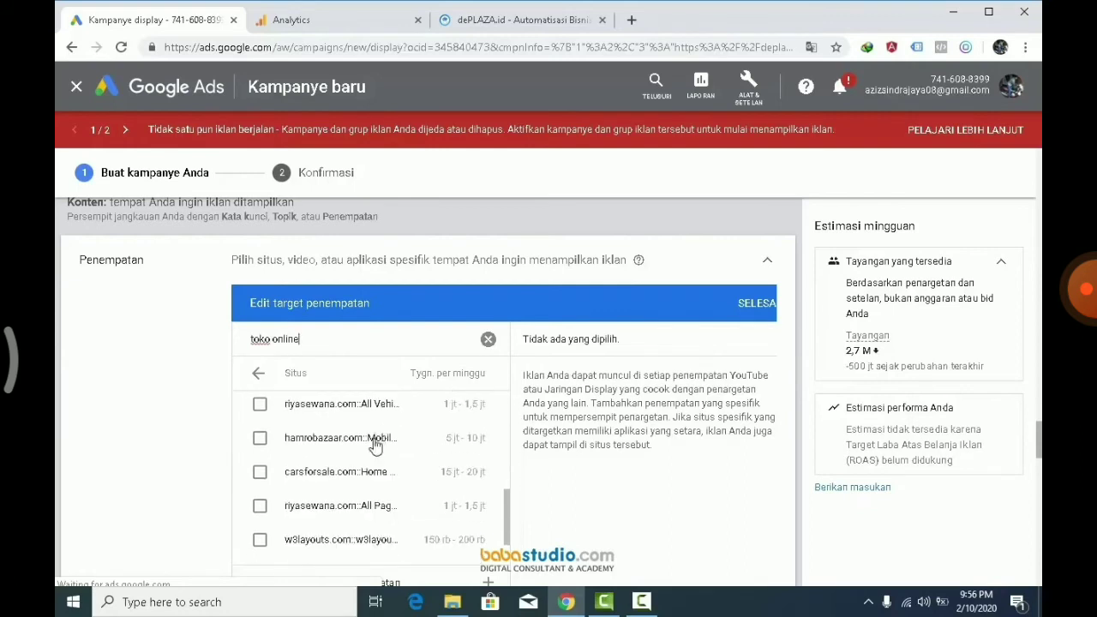
pyautogui.scroll(-1, 373, 454)
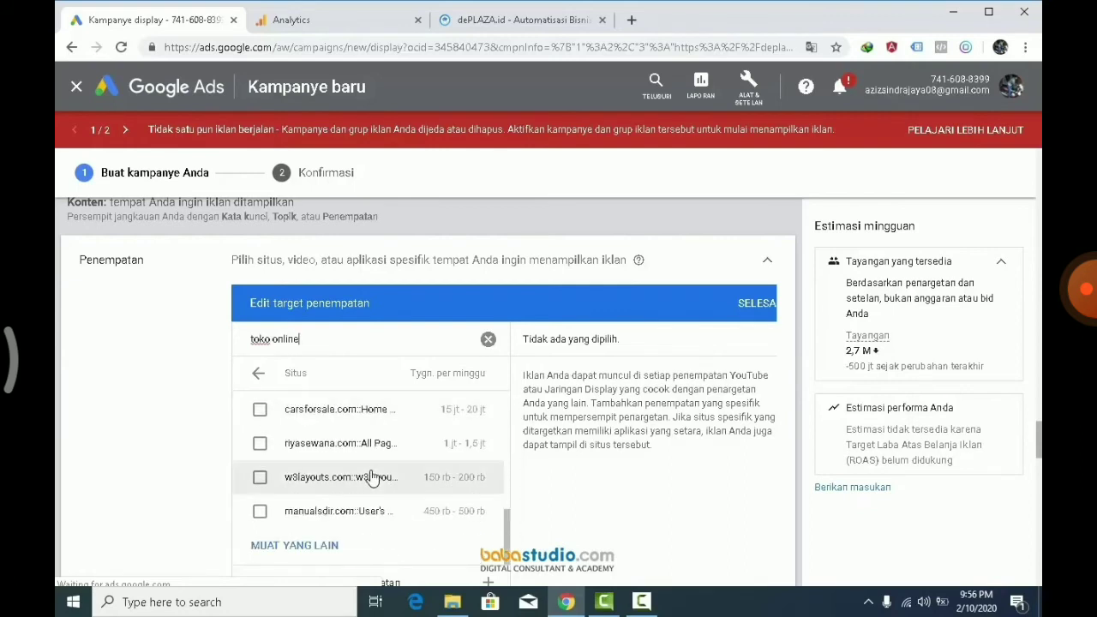
pyautogui.click(311, 481)
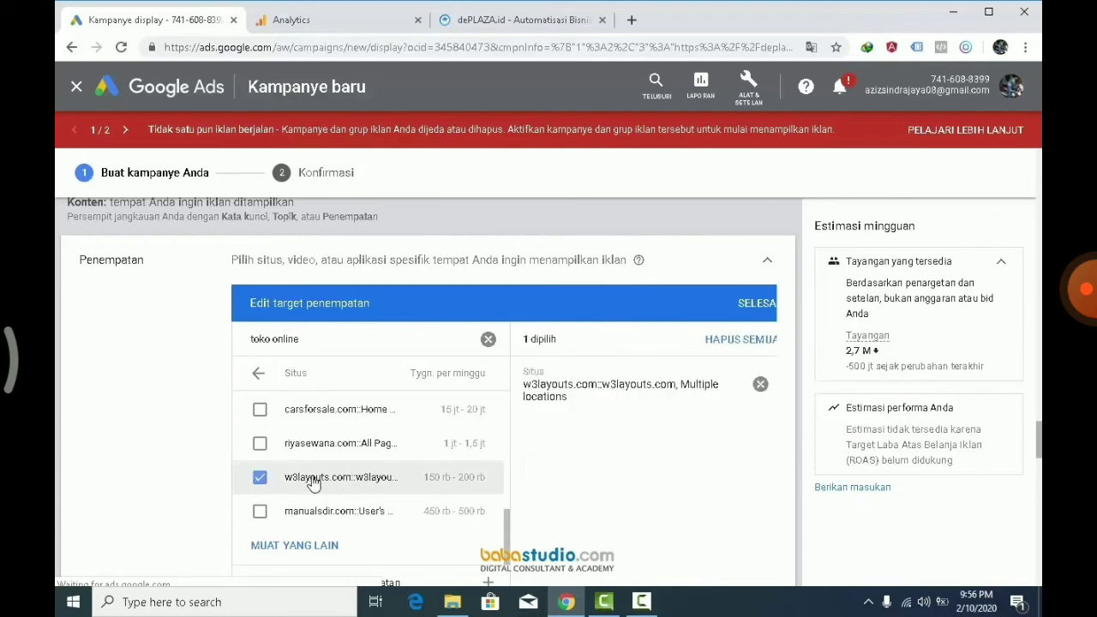
pyautogui.scroll(1, 331, 486)
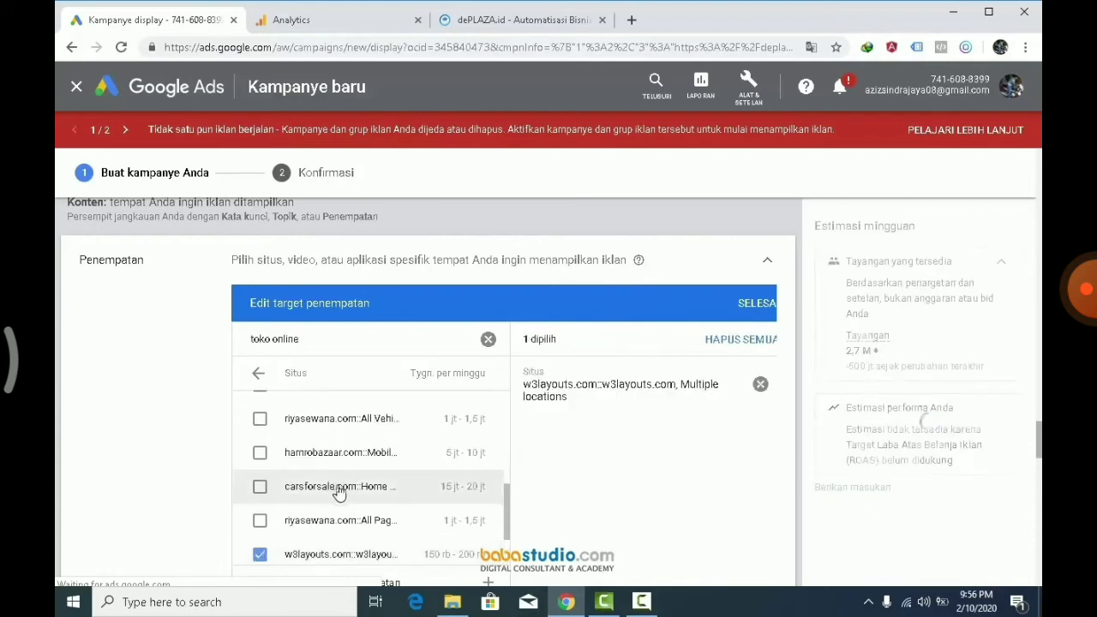
pyautogui.click(288, 495)
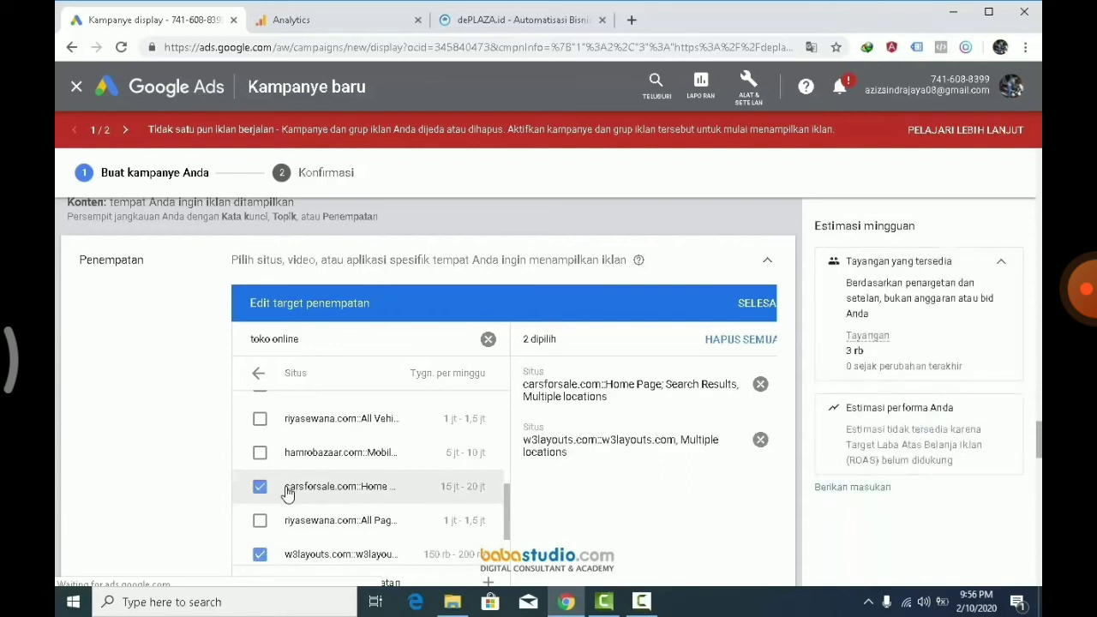
# Add the hamrobazaar.com mobile site placement from the "toko online" results.
pyautogui.scroll(1, 288, 495)
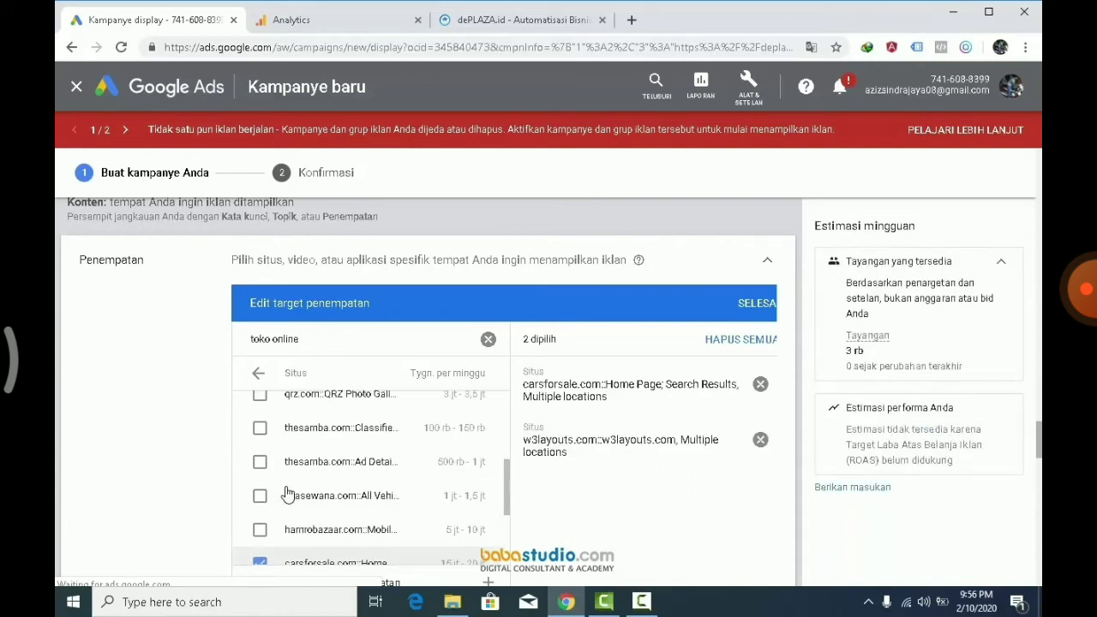
pyautogui.scroll(1, 288, 495)
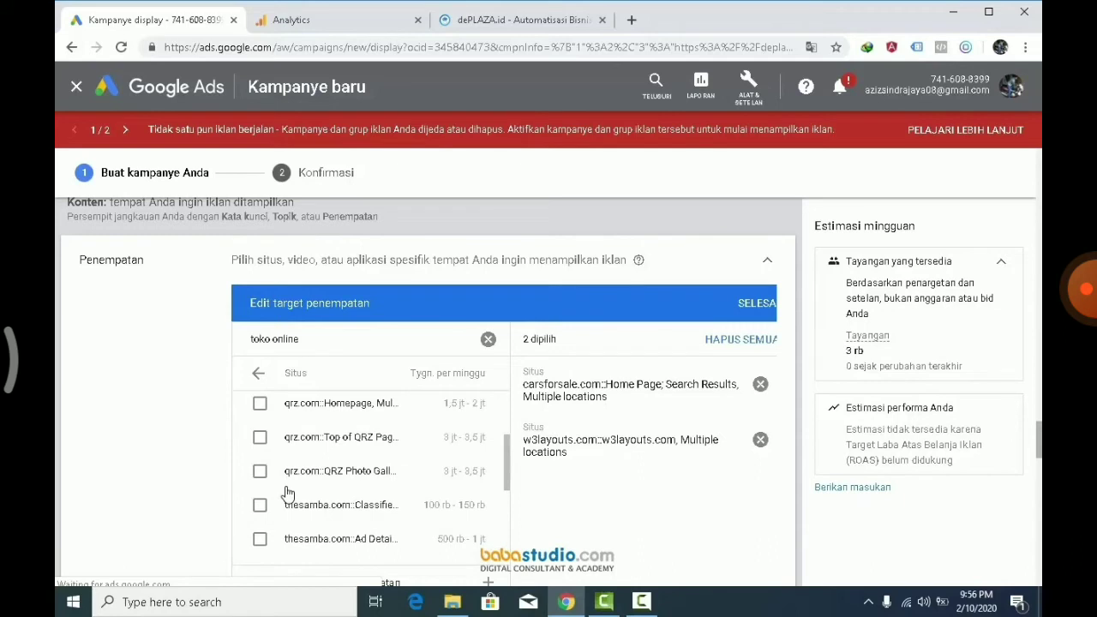
pyautogui.scroll(1, 288, 494)
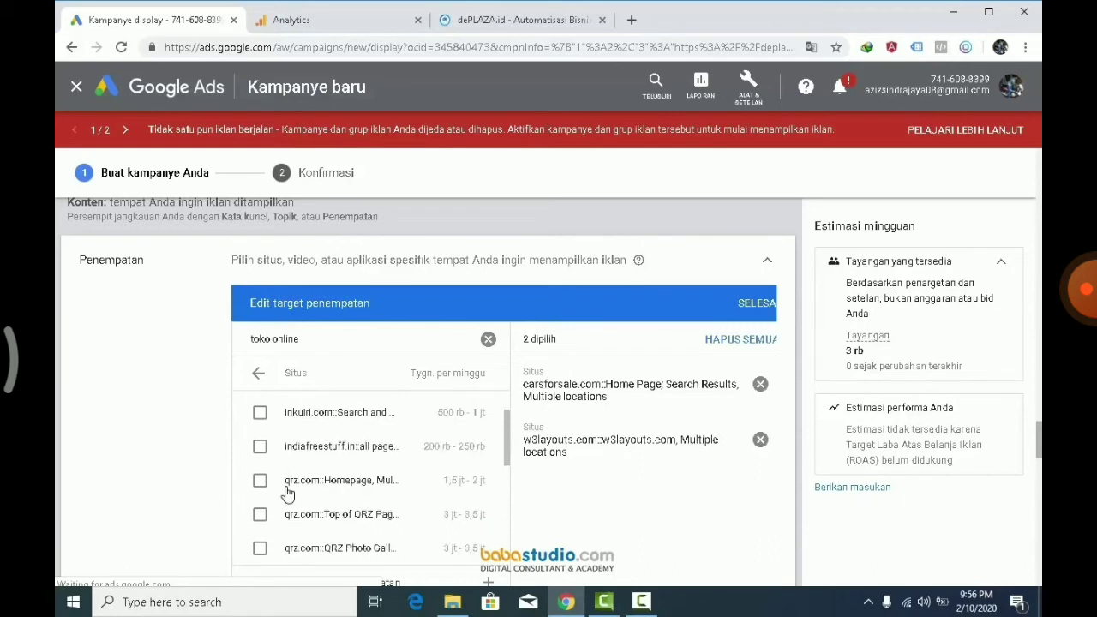
pyautogui.scroll(1, 288, 496)
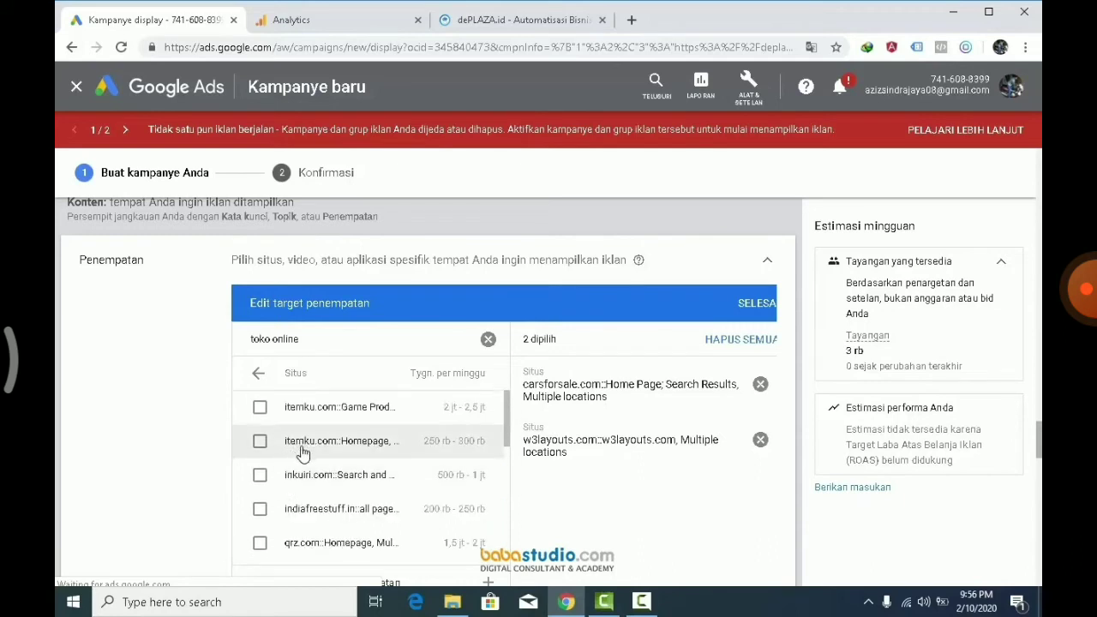
pyautogui.scroll(-4, 318, 530)
pyautogui.click(312, 521)
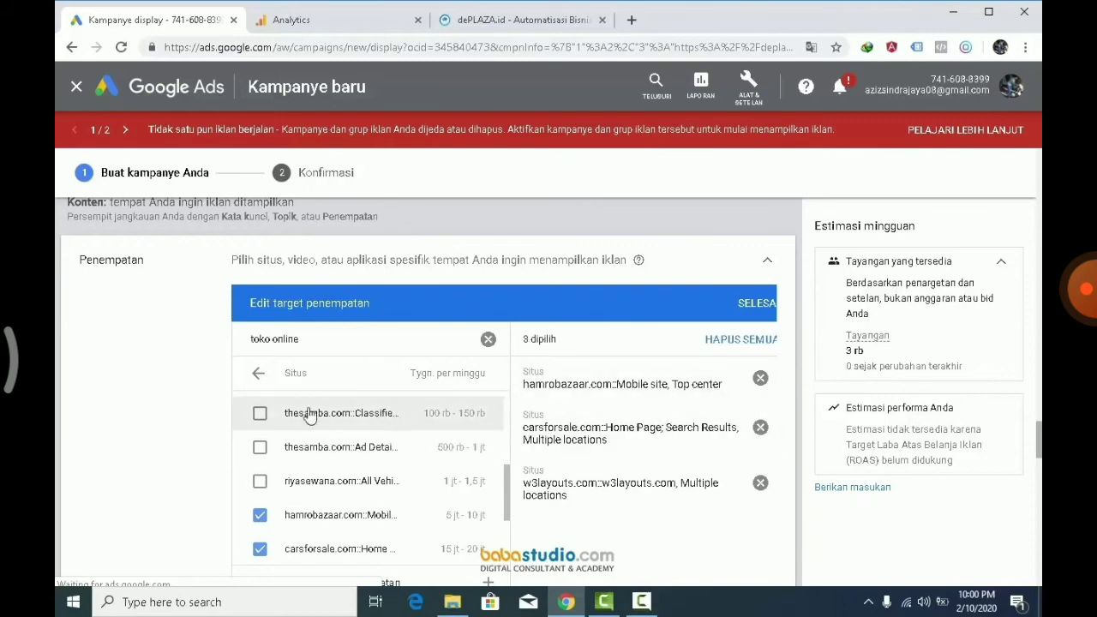
# Open the image and logo selection for the new responsive Display ad.
pyautogui.scroll(-2, 168, 420)
pyautogui.scroll(-3, 168, 420)
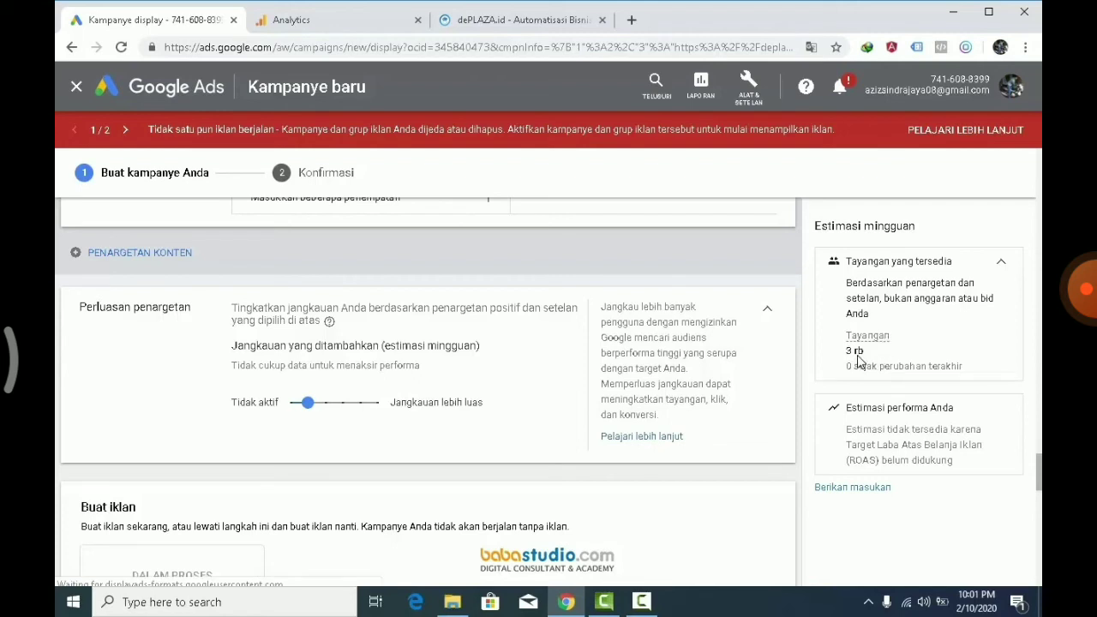
pyautogui.scroll(-3, 208, 370)
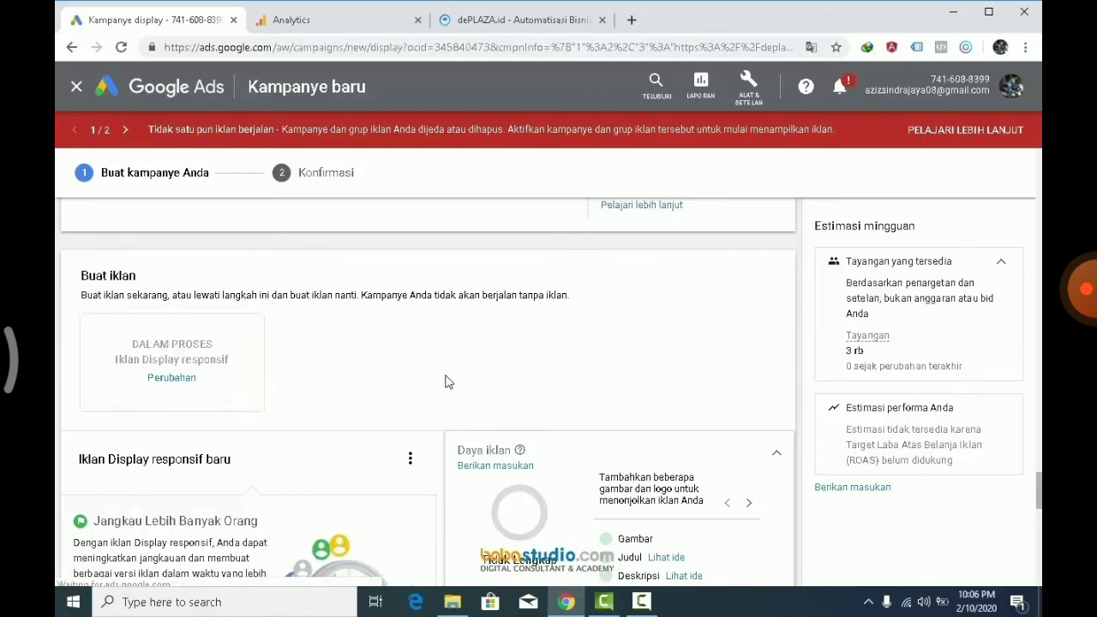
pyautogui.scroll(-1, 445, 380)
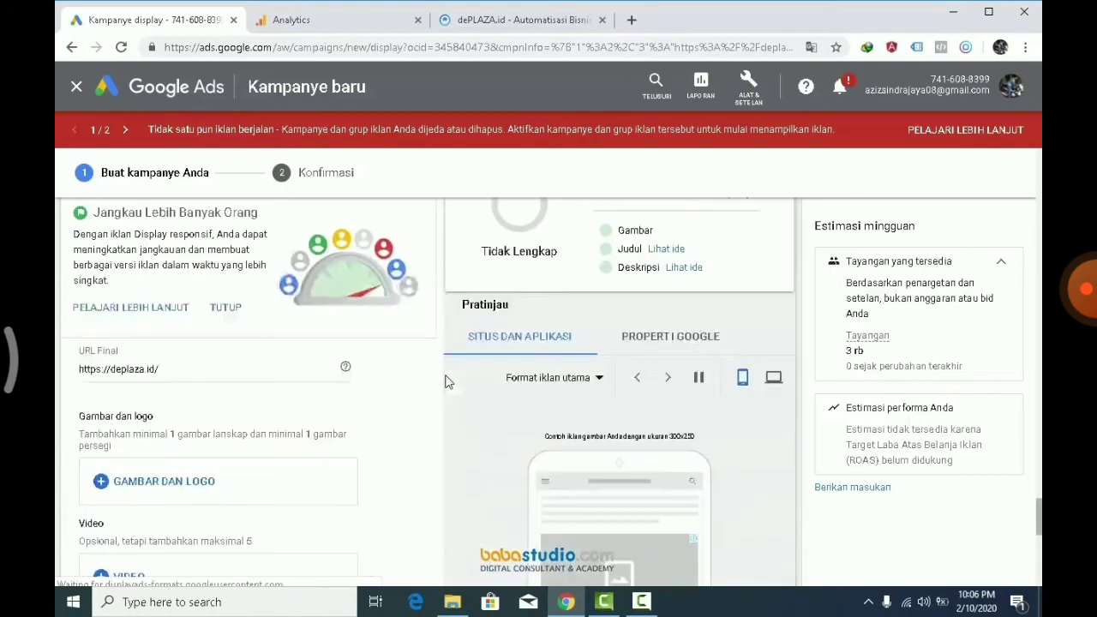
pyautogui.scroll(-2, 441, 379)
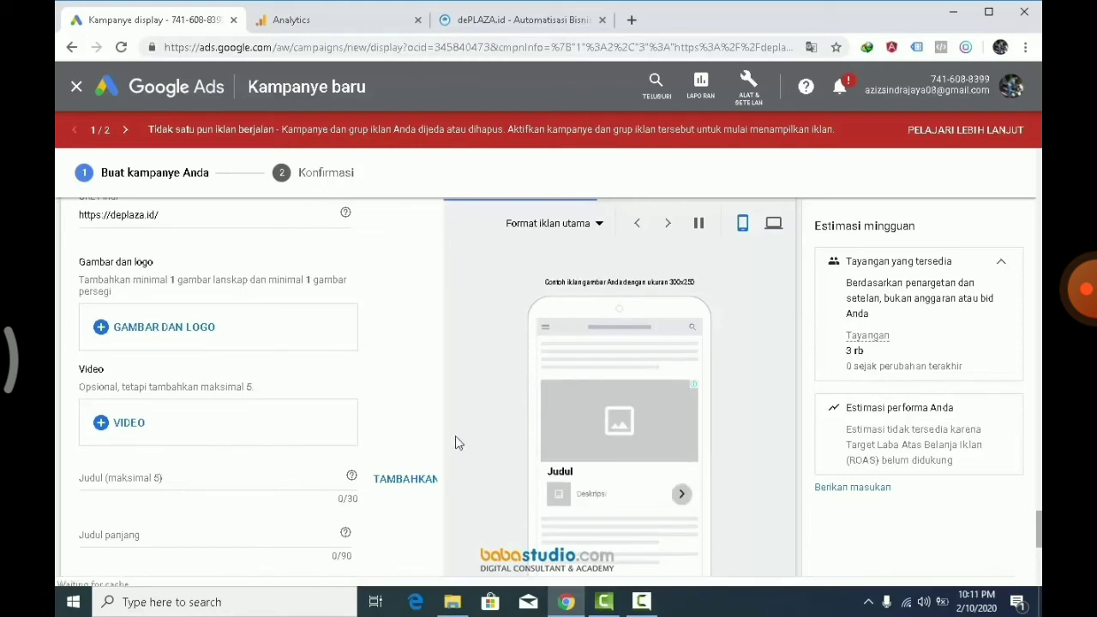
pyautogui.click(152, 333)
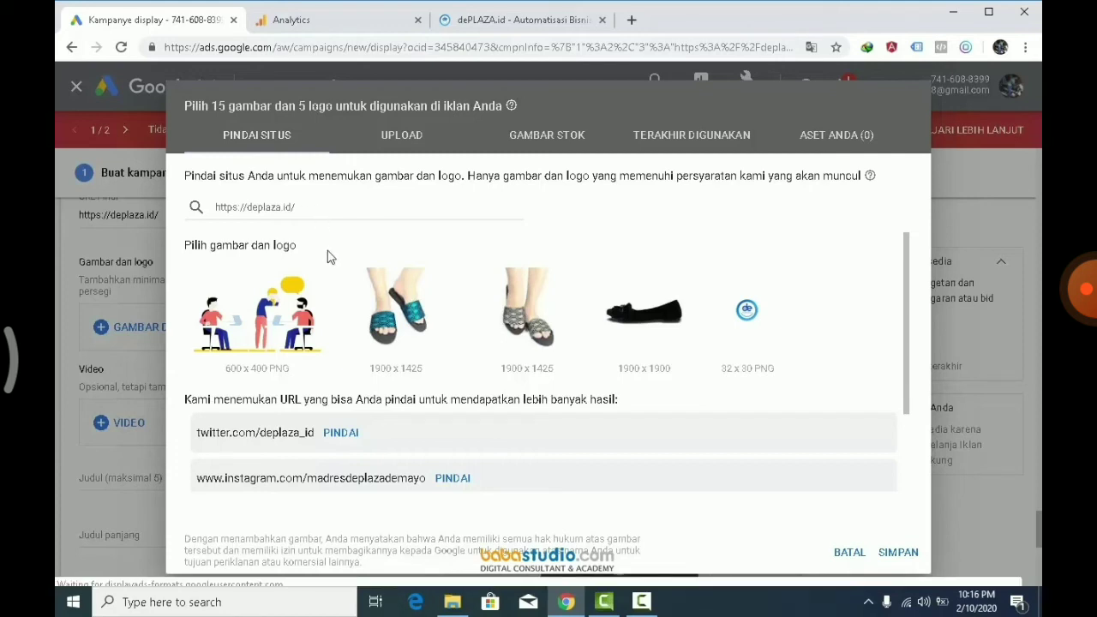
# Add the scanned office illustration as an ad image, shifting the landscape crop to its lower edge and the square crop to its right side.
pyautogui.click(255, 310)
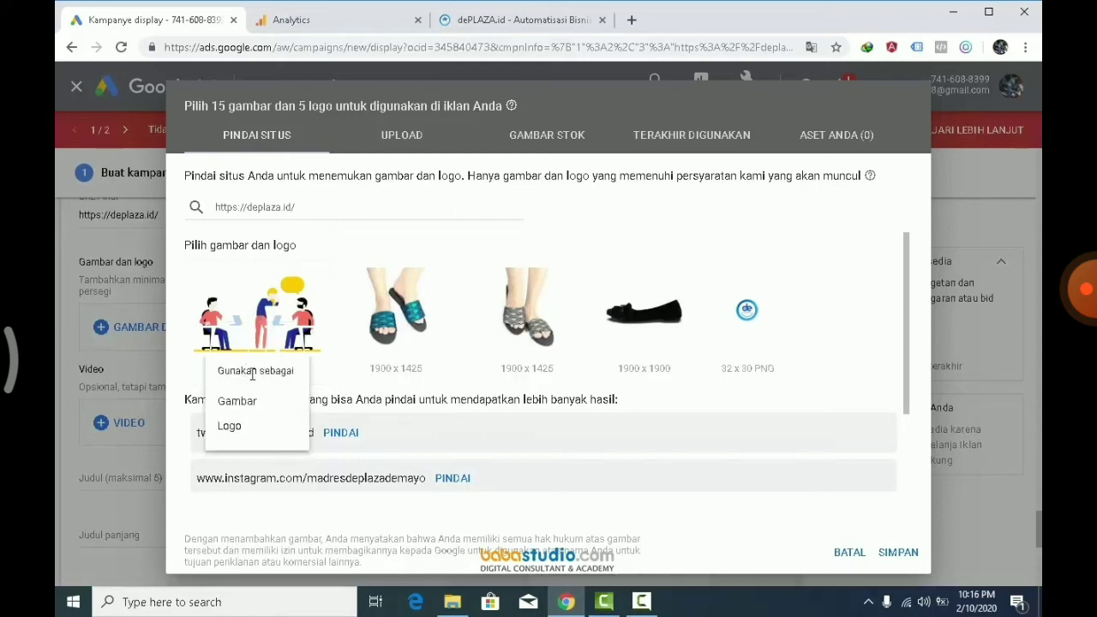
pyautogui.click(244, 401)
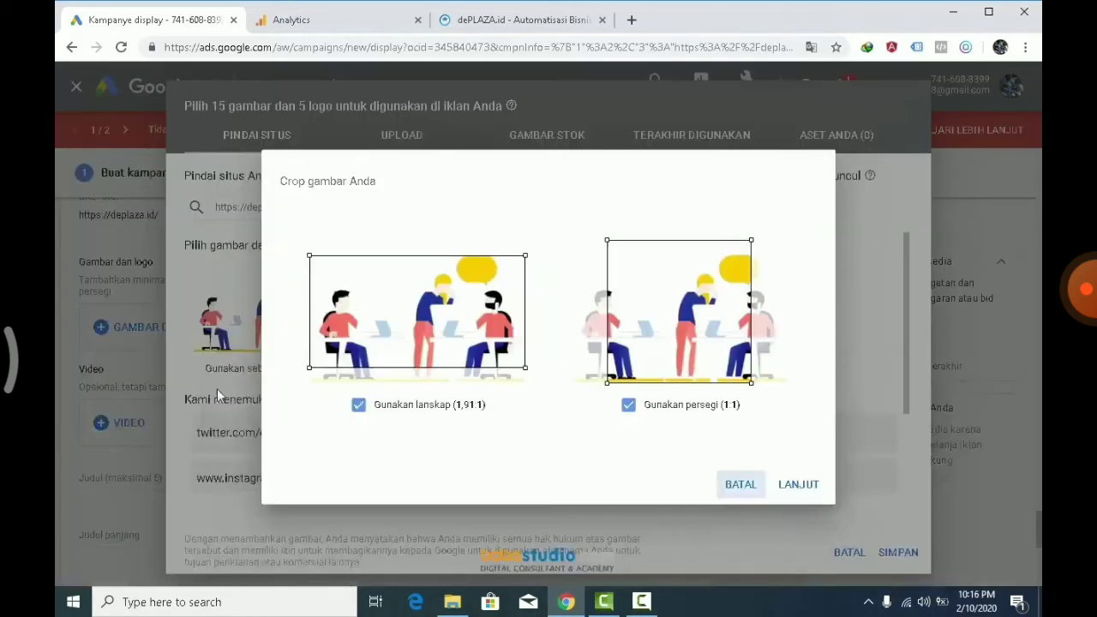
pyautogui.moveTo(427, 316); pyautogui.dragTo(427, 343)
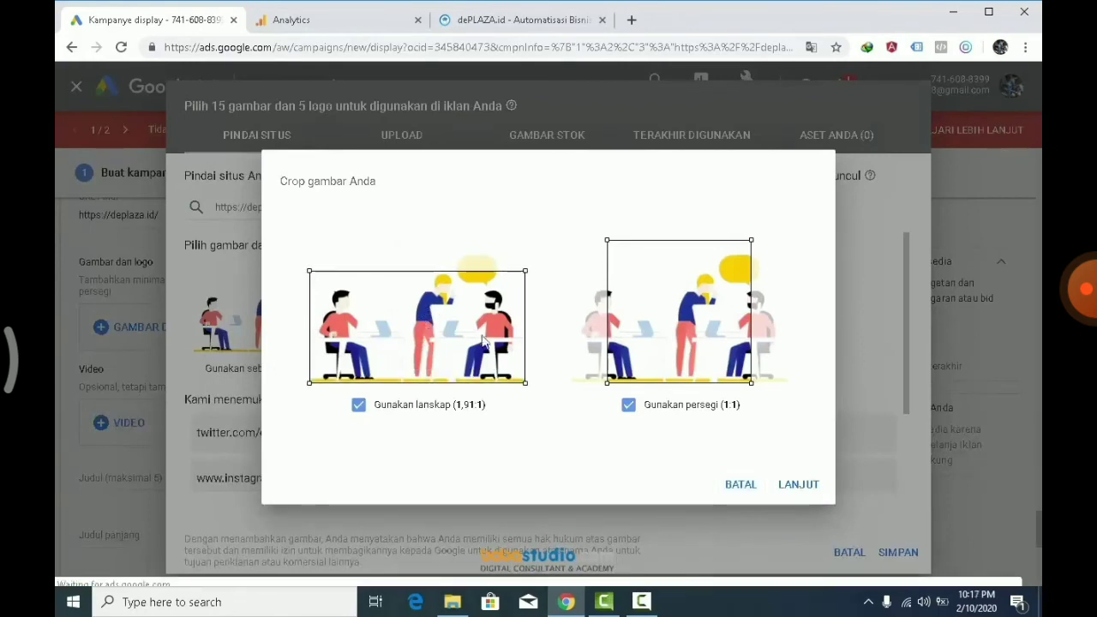
pyautogui.moveTo(695, 326); pyautogui.dragTo(715, 326)
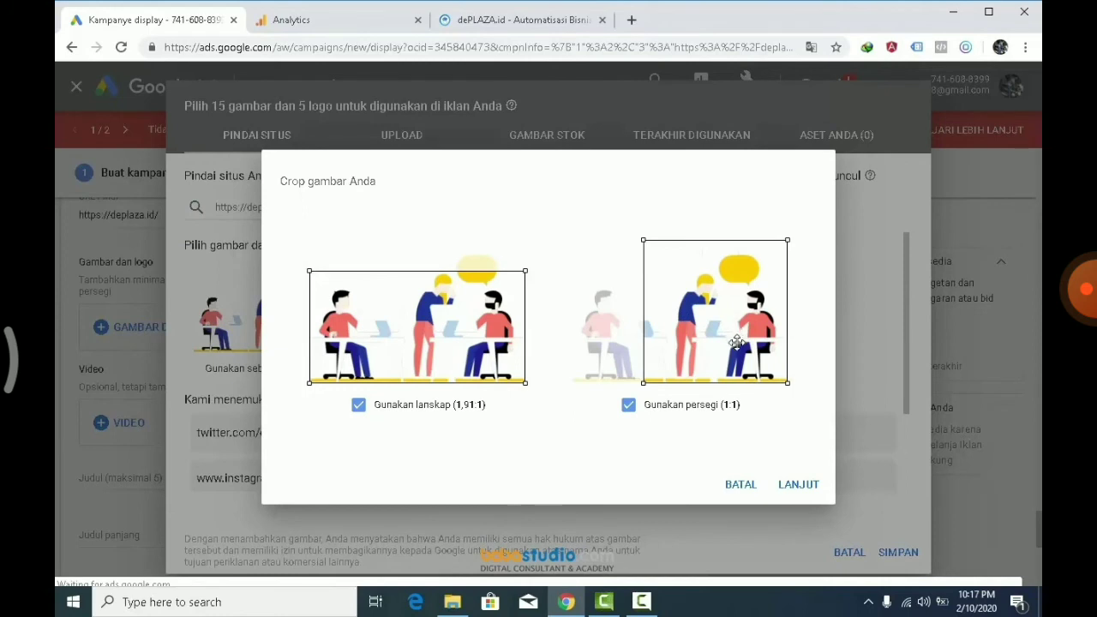
pyautogui.click(798, 485)
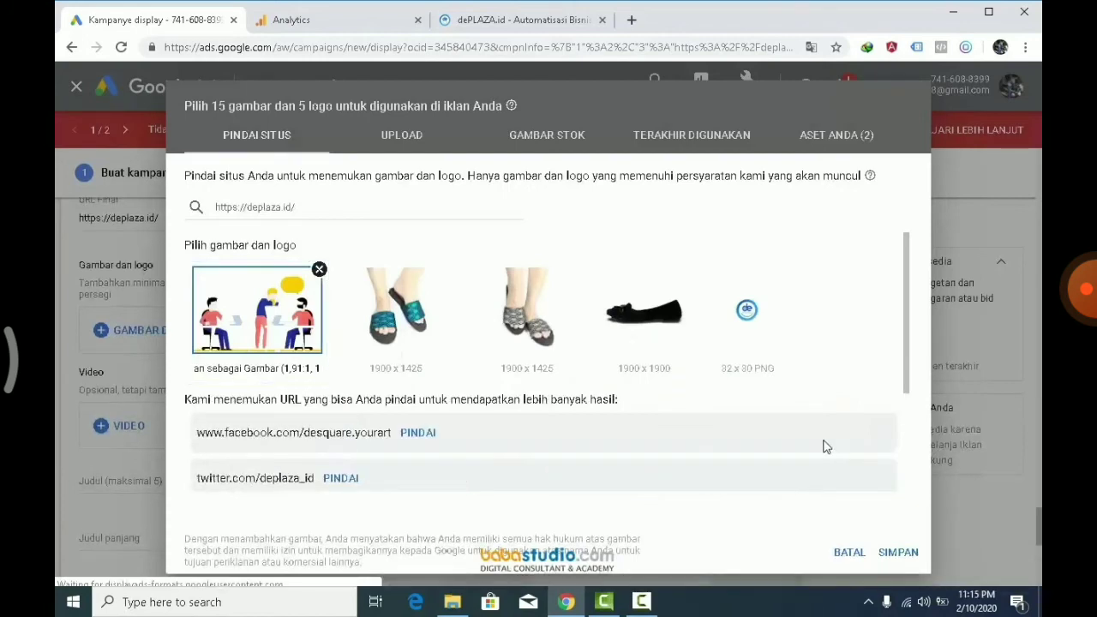
# Upload the deplaza image file from the google adwords folder to the ad's images and logos.
pyautogui.click(405, 143)
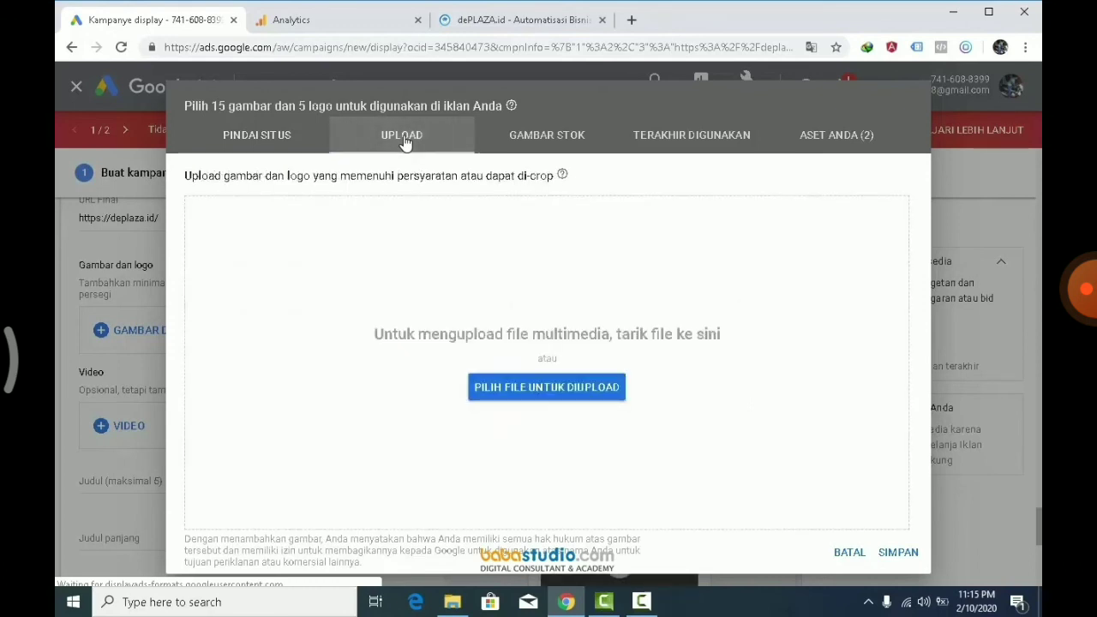
pyautogui.click(574, 390)
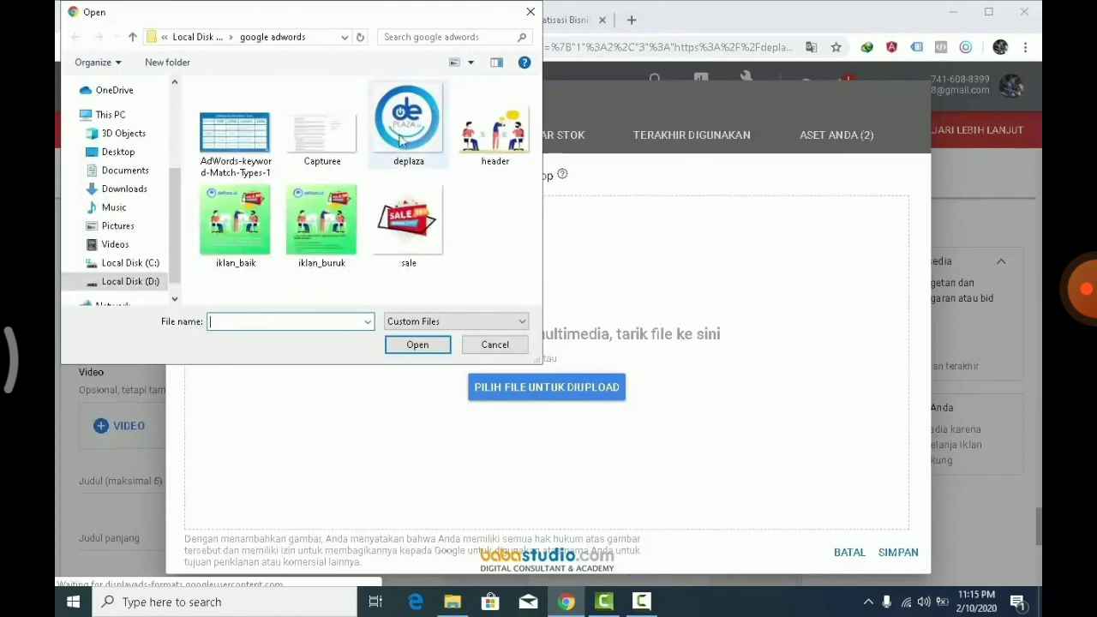
pyautogui.click(405, 130)
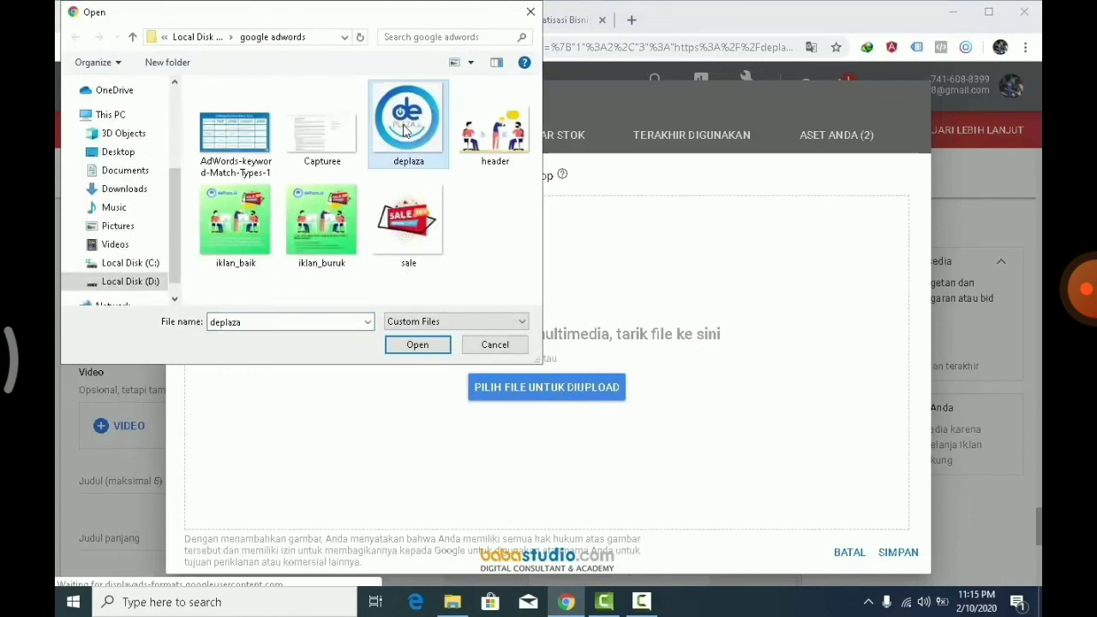
pyautogui.click(425, 346)
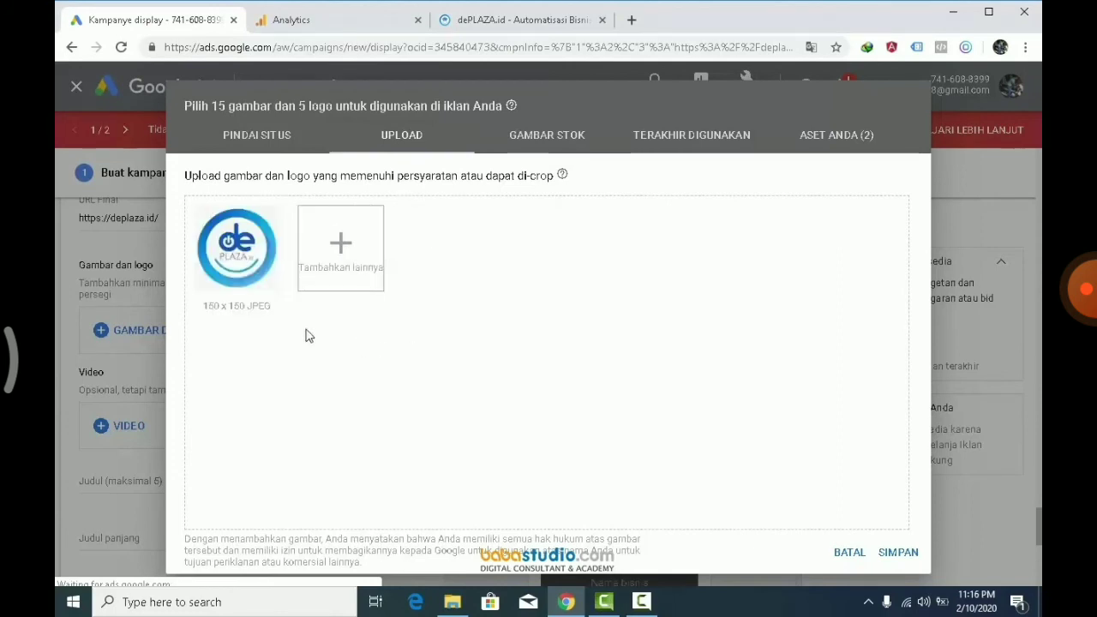
# Use the uploaded deplaza image as the 1:1 logo and save the image and logo selection.
pyautogui.moveTo(252, 289)
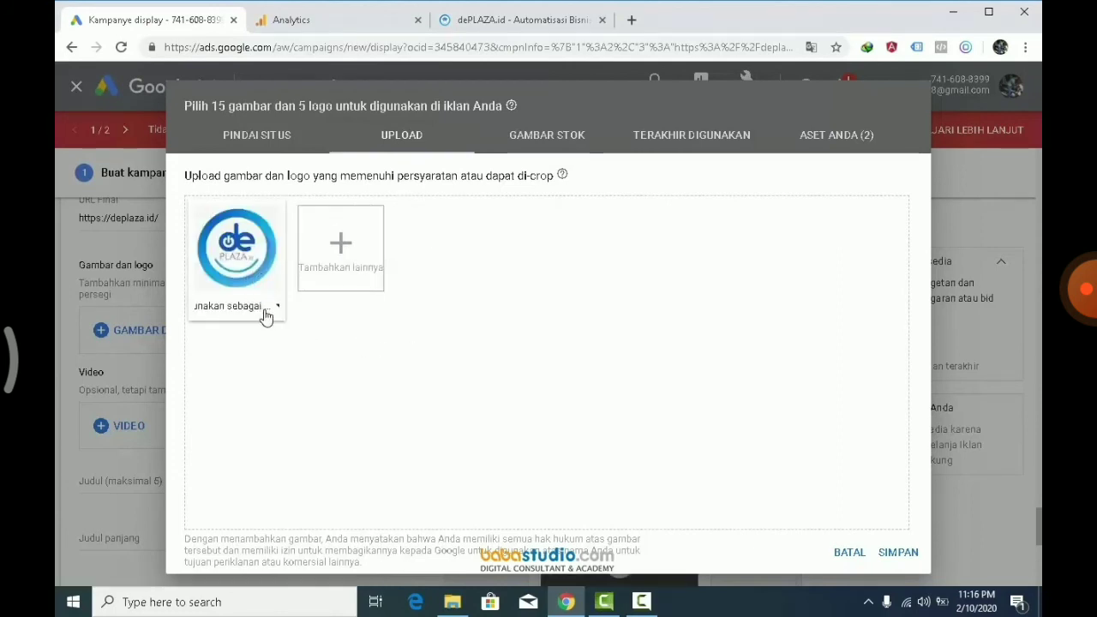
pyautogui.click(268, 315)
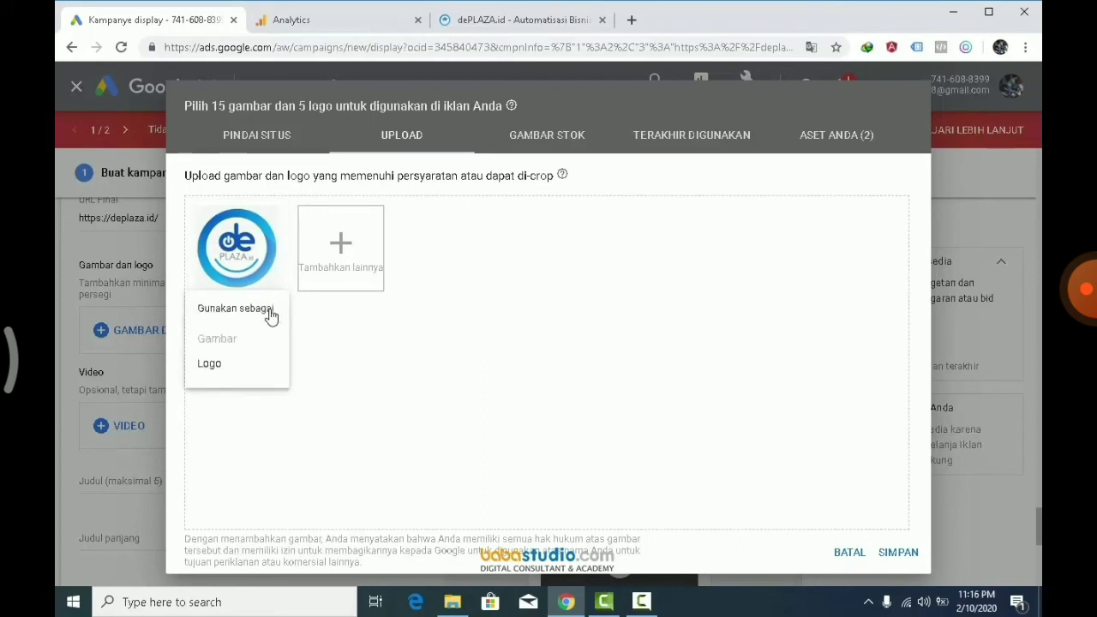
pyautogui.click(216, 364)
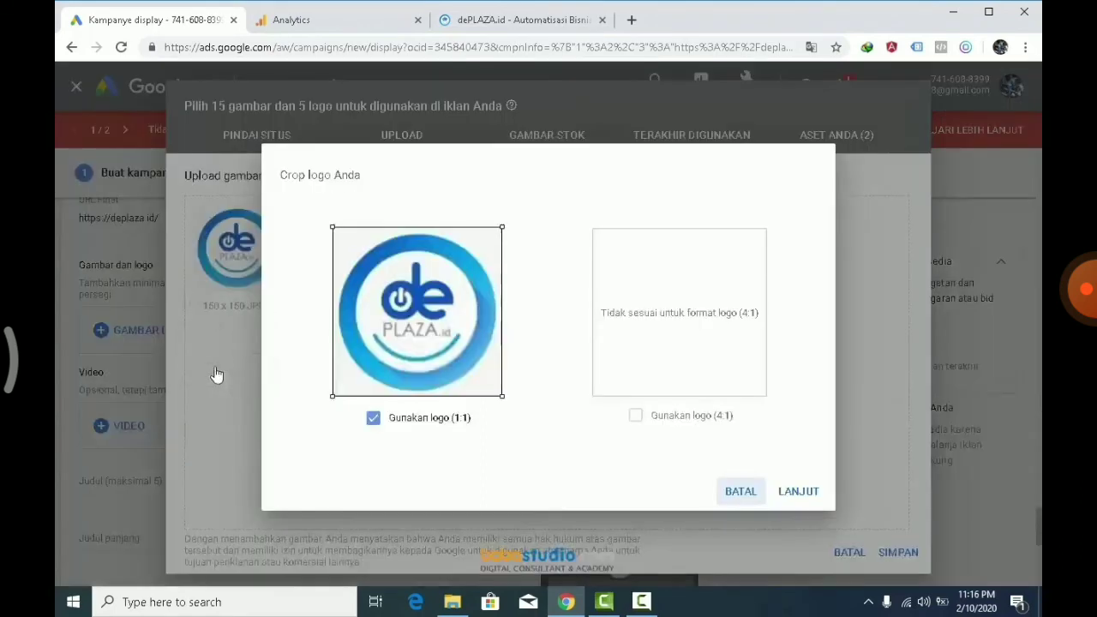
pyautogui.click(795, 488)
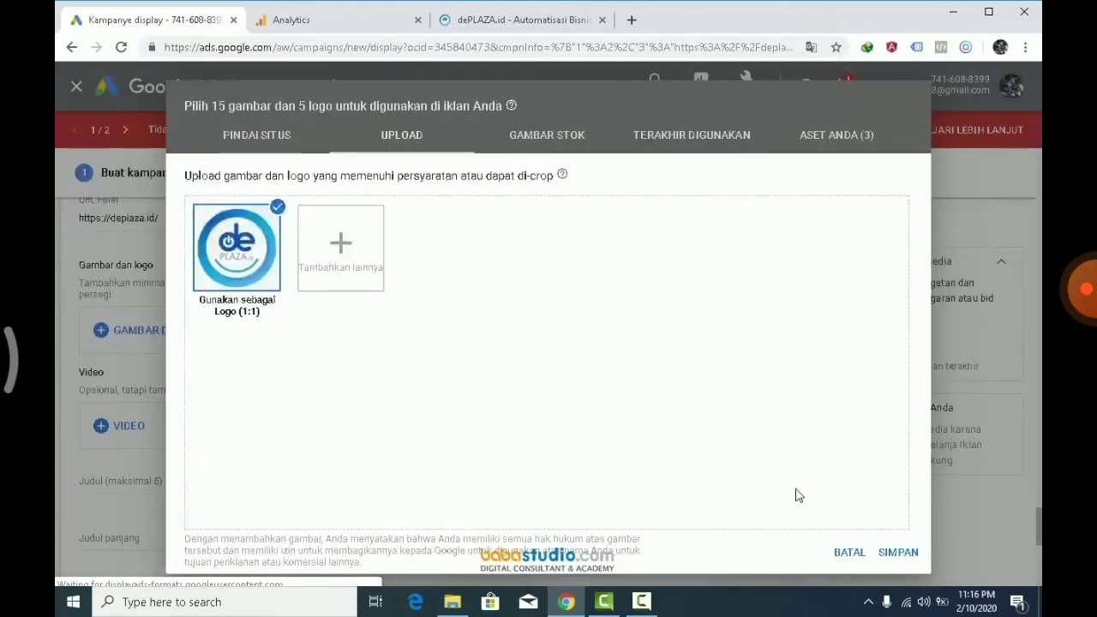
pyautogui.click(898, 551)
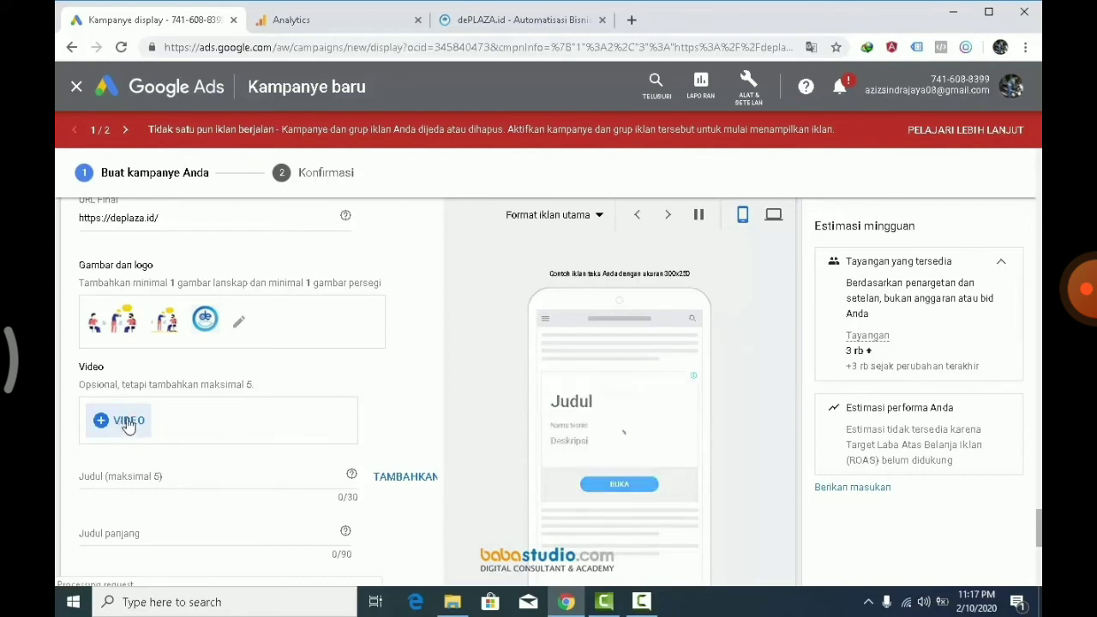
# Enter "Aplikasi Bisnis Online" as the ad's first short headline (Judul).
pyautogui.scroll(-2, 190, 442)
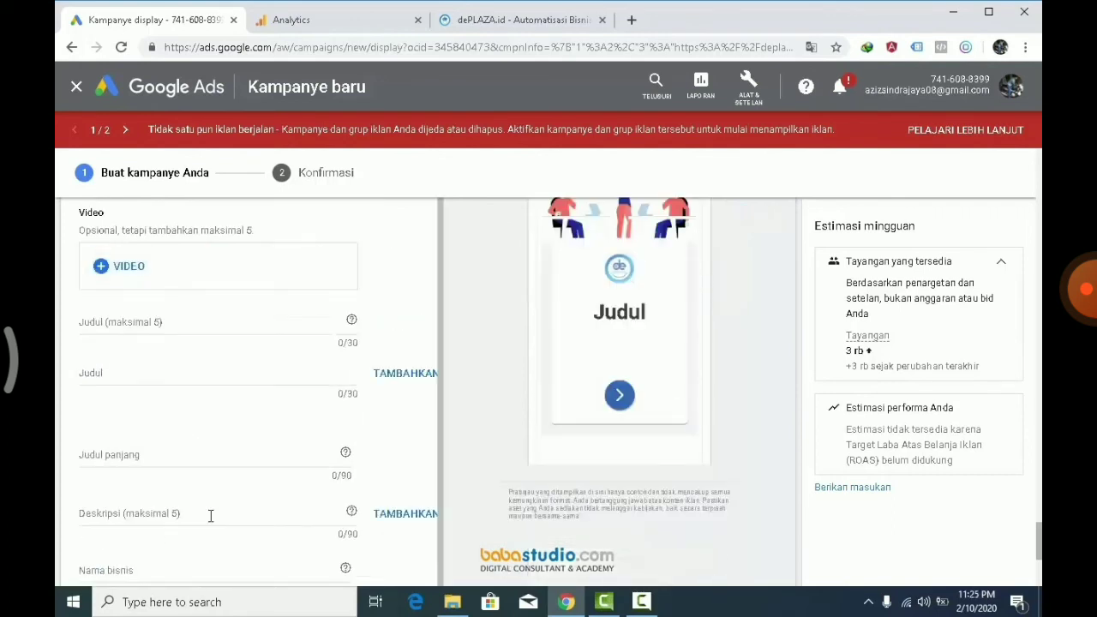
pyautogui.click(130, 321)
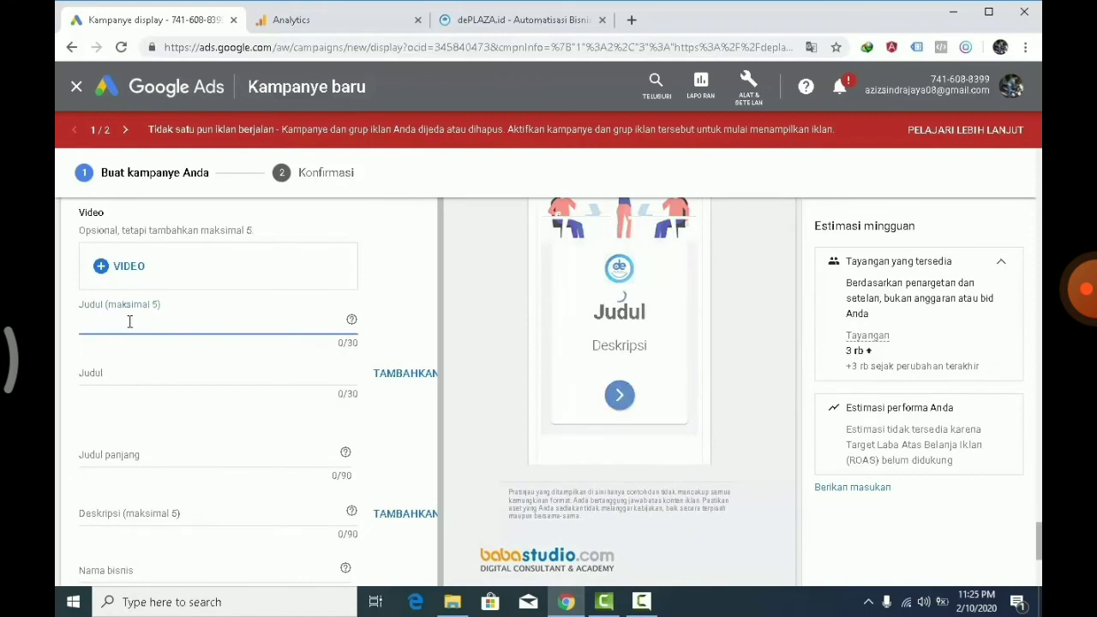
pyautogui.write('Aplikasi Bisnis Online')
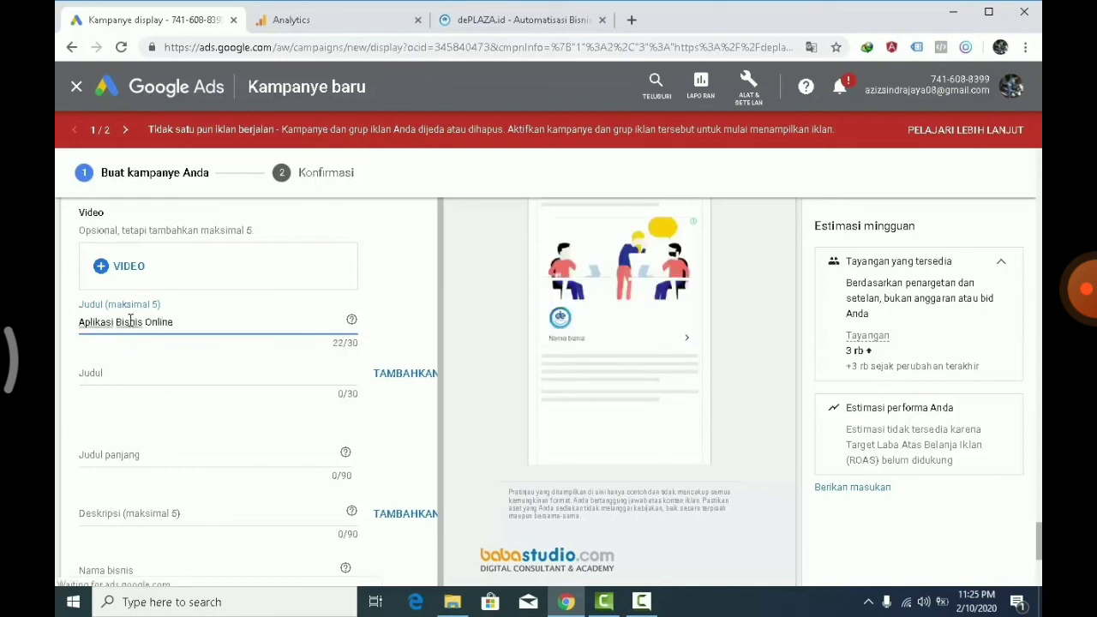
# Enter the first ad description "Miliki Toko Online Anda sendiri dengan ribuan produk dropship hanya dengan 399 ribu".
pyautogui.click(91, 516)
pyautogui.write('Mi')
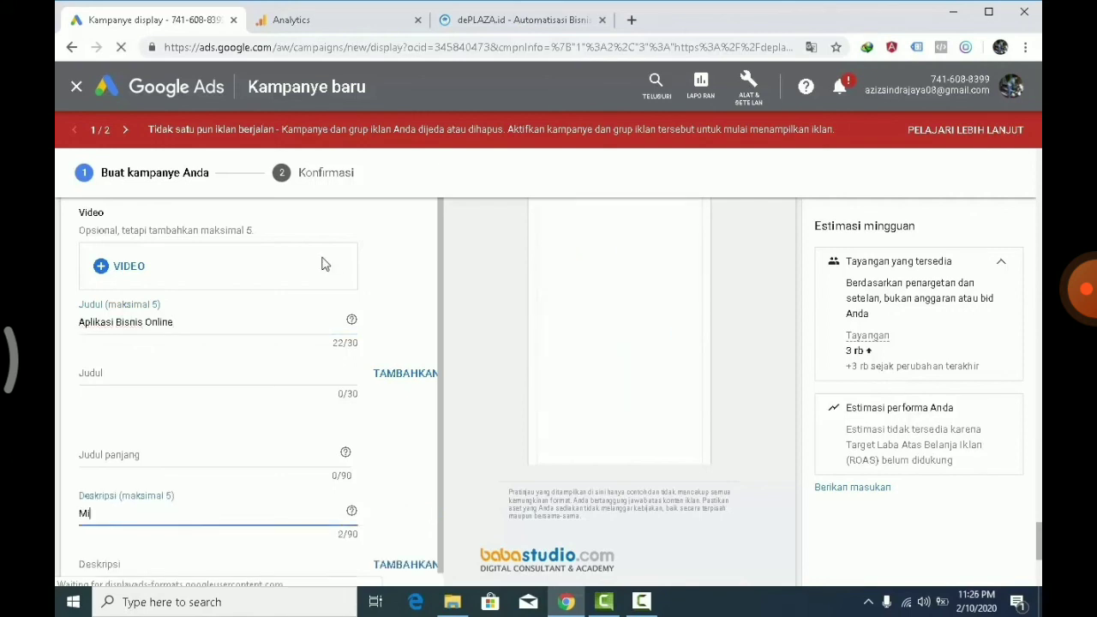
pyautogui.write('llki Toko')
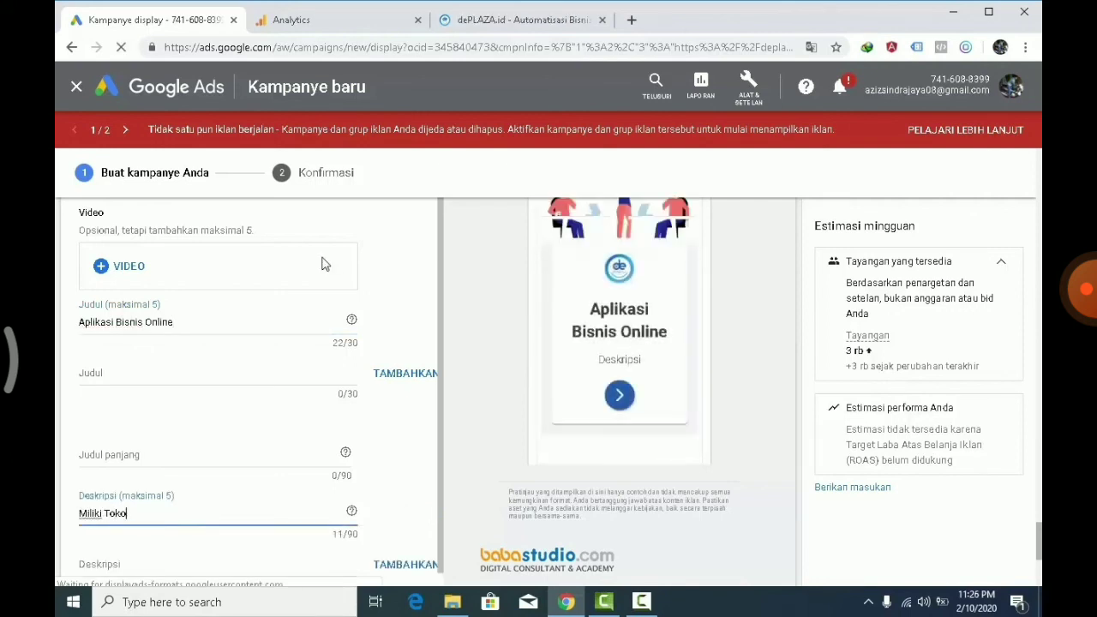
pyautogui.write(' Online ')
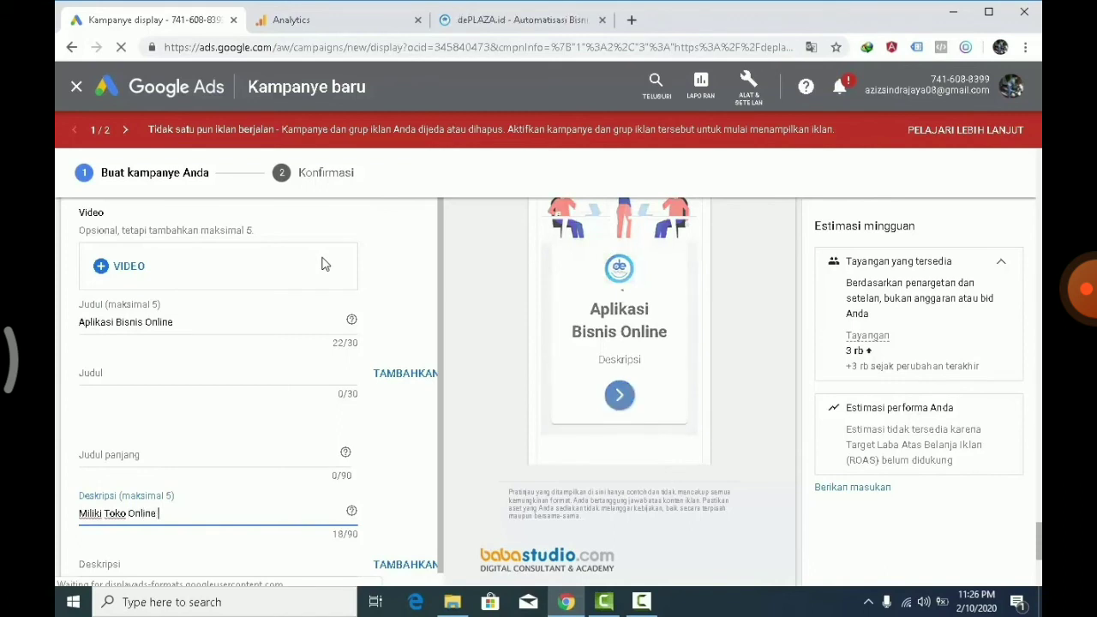
pyautogui.write('Anda sendir')
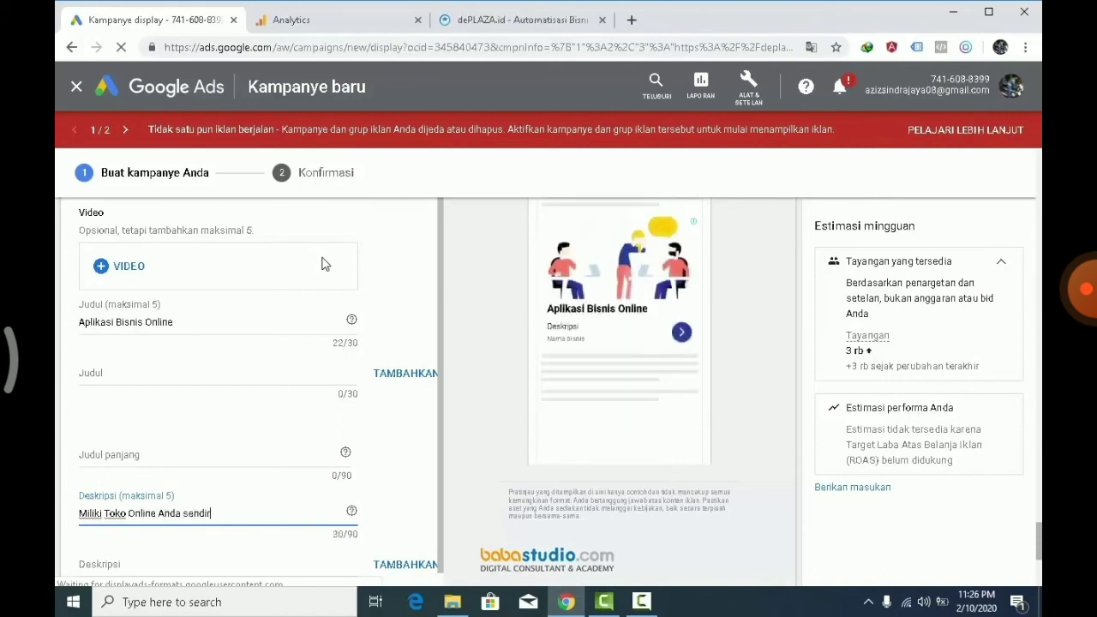
pyautogui.write('i dengan tibuan p')
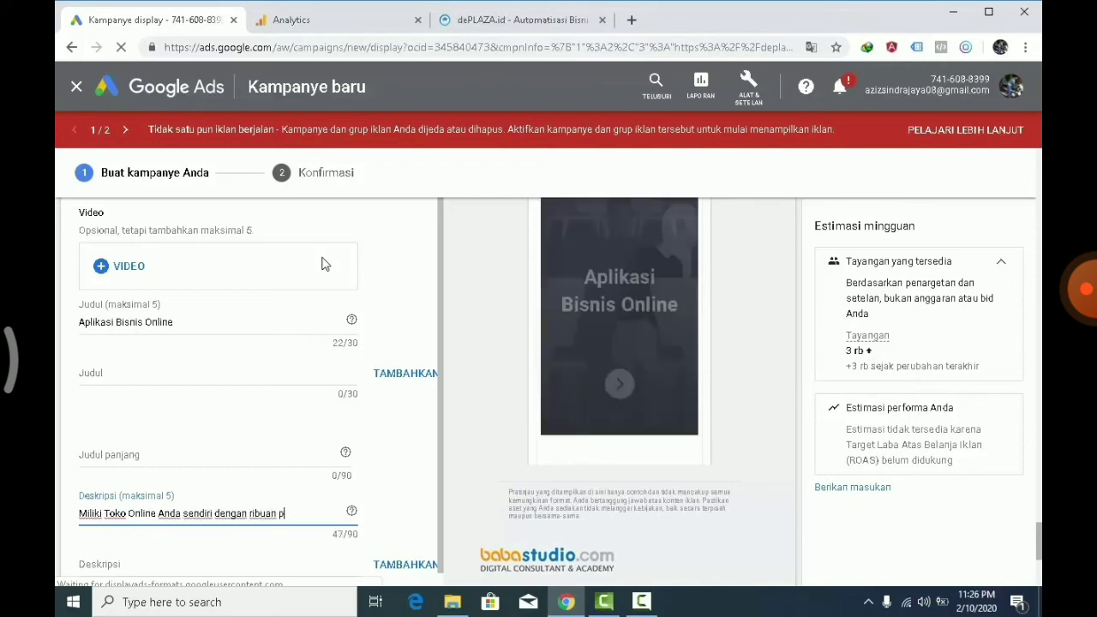
pyautogui.write('roduk')
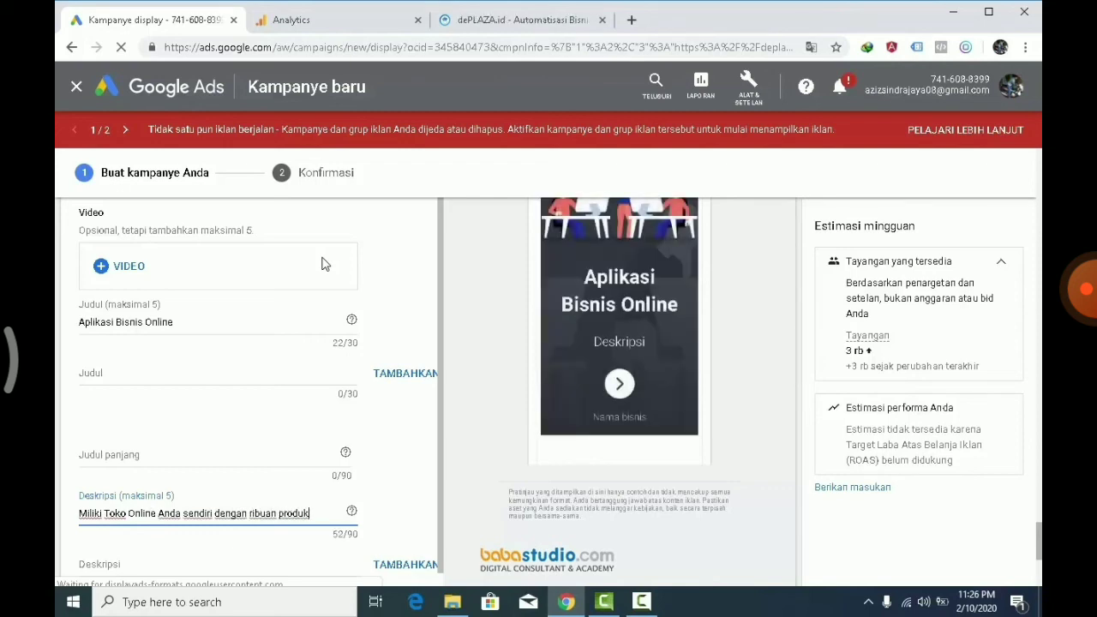
pyautogui.write(' dropship har')
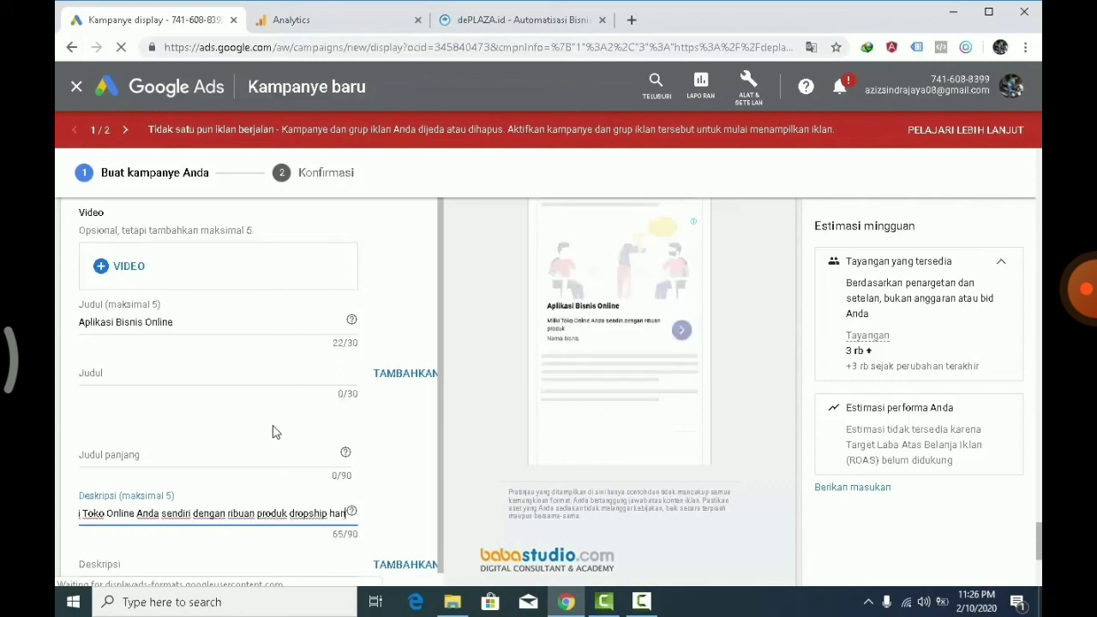
pyautogui.press('BackSpace')
pyautogui.write('nya')
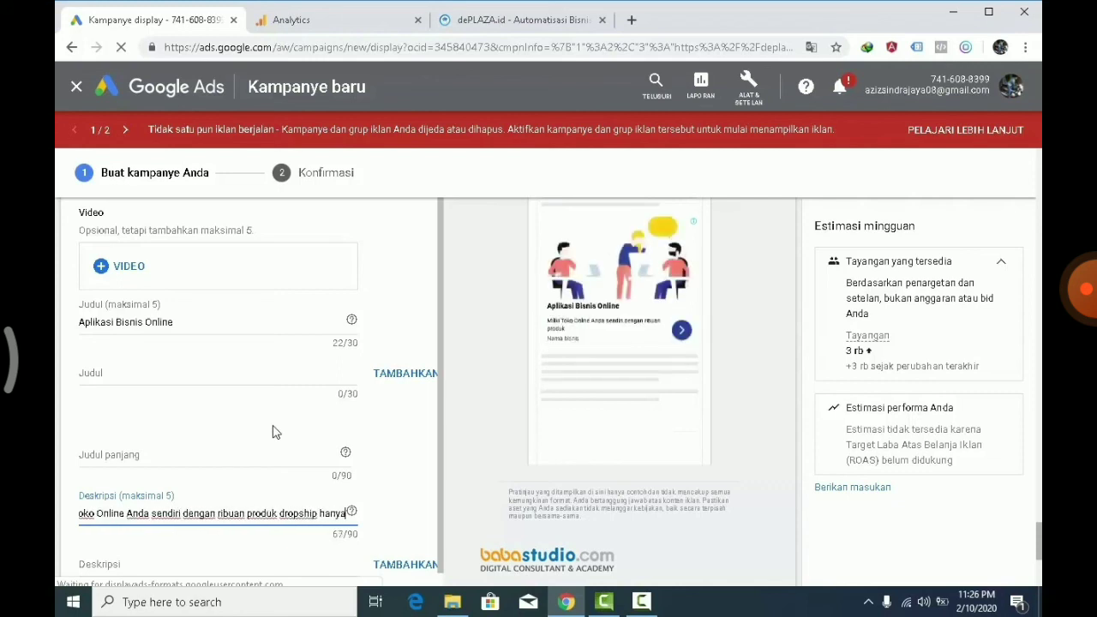
pyautogui.write(' dengan 399')
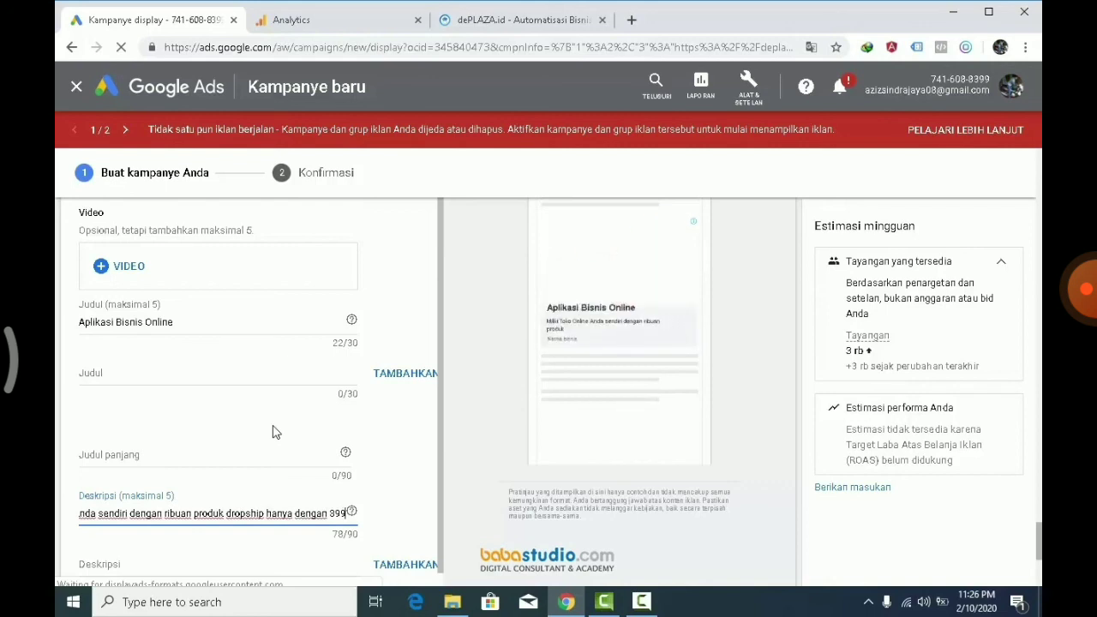
pyautogui.write(' ribu')
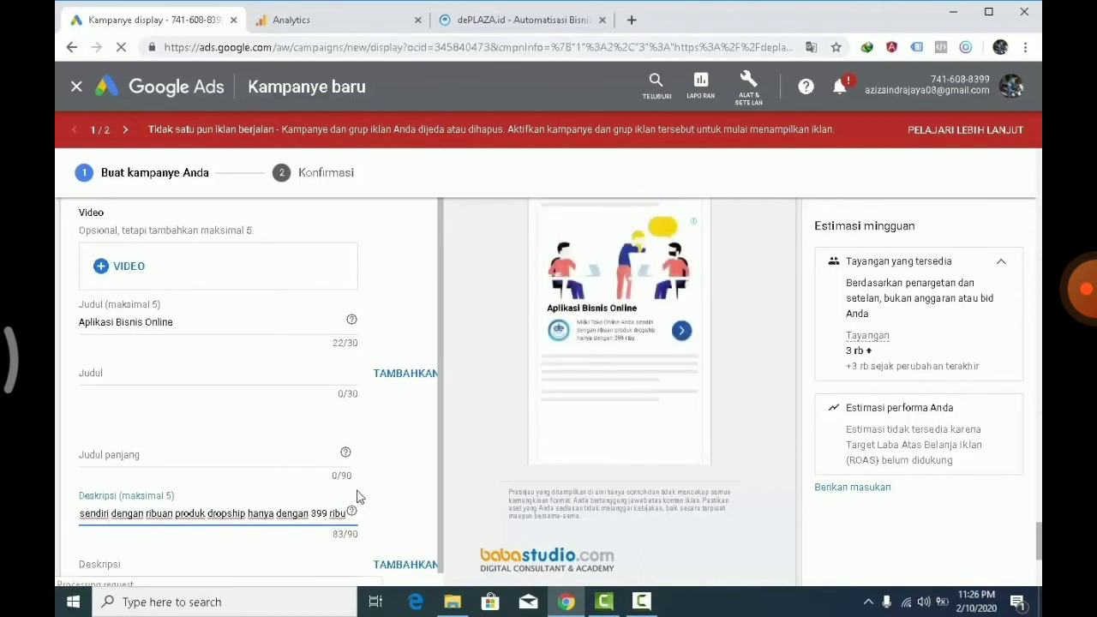
# Set the ad's business name (Nama bisnis) to "Deplaza", with a capital D.
pyautogui.scroll(-3, 359, 496)
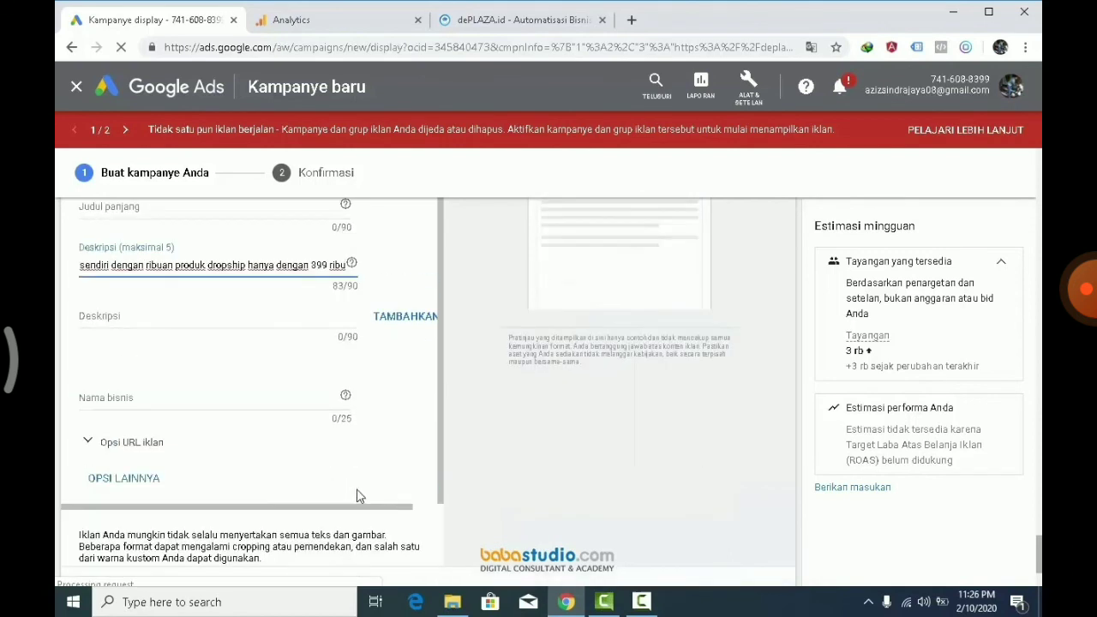
pyautogui.click(113, 399)
pyautogui.write('deplaza')
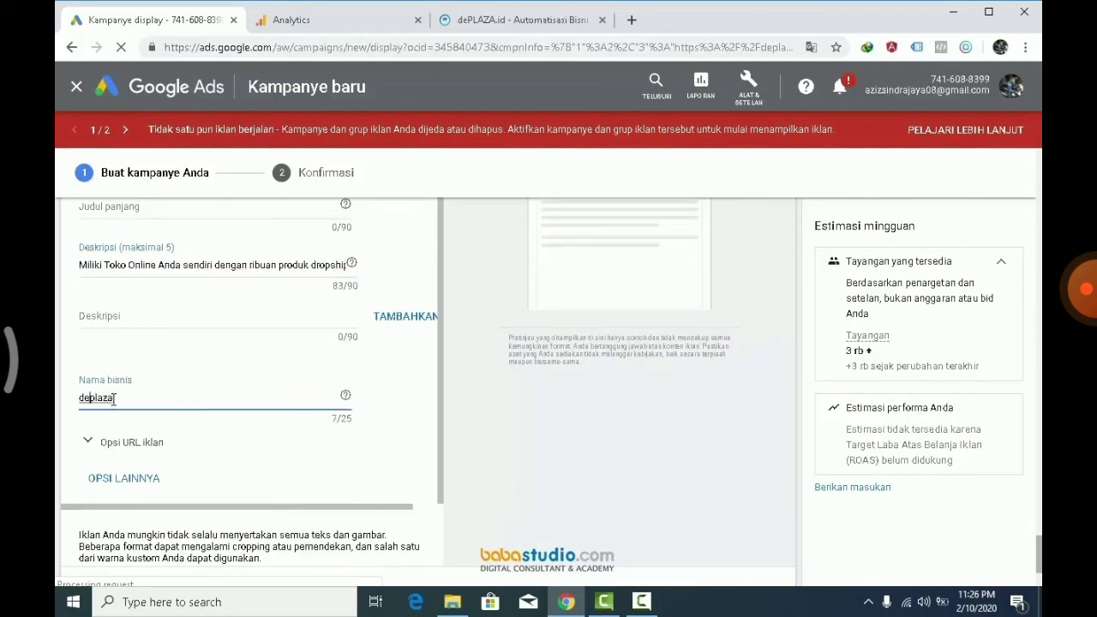
pyautogui.write('D')
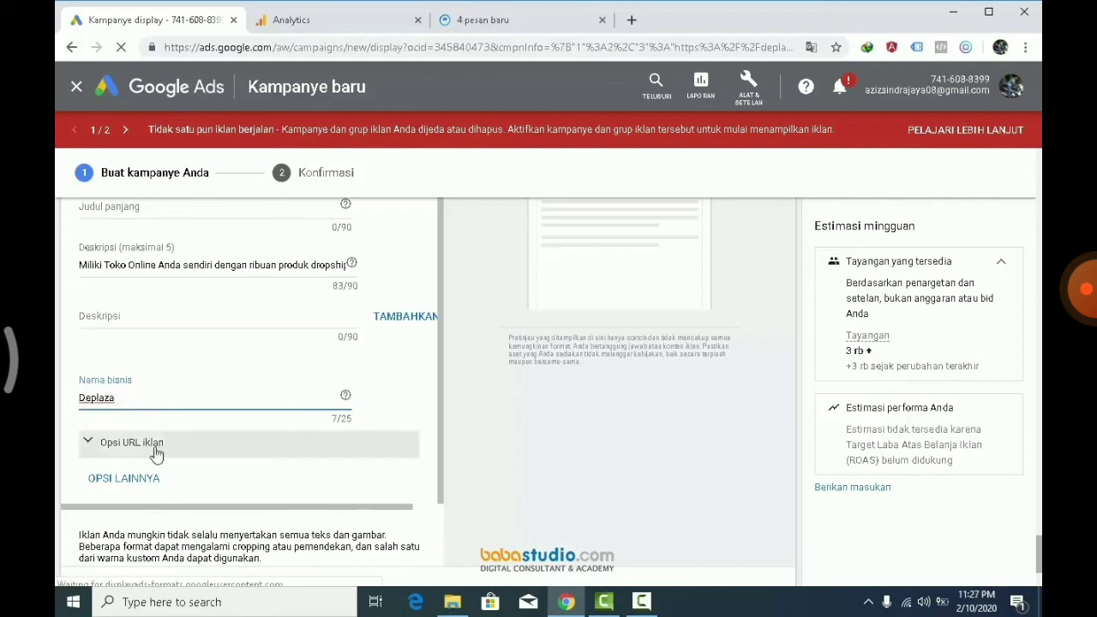
pyautogui.click(129, 453)
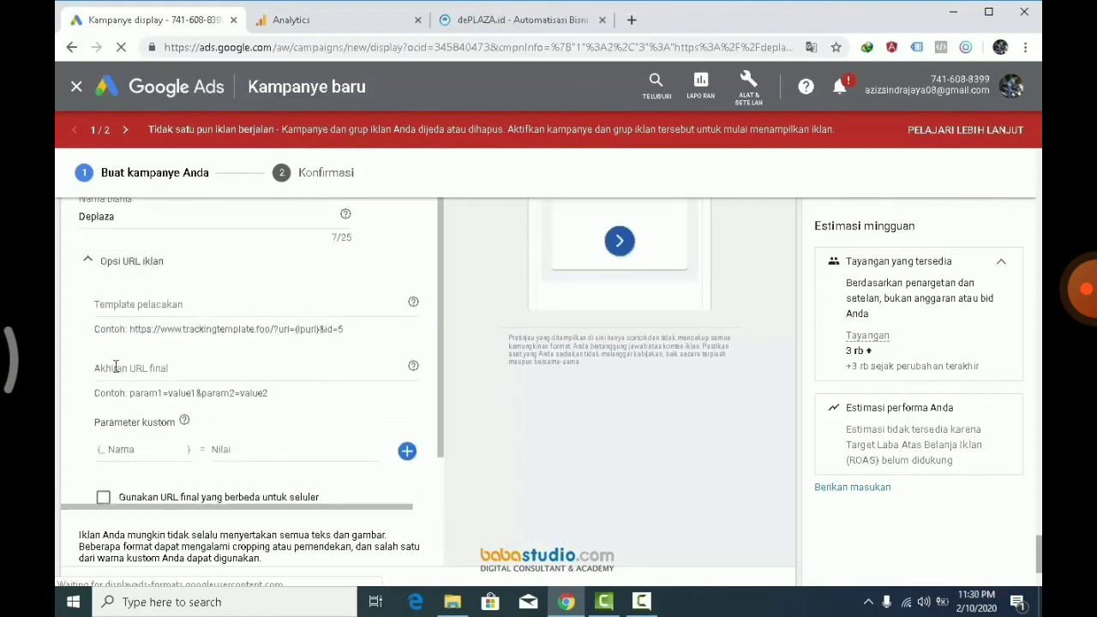
pyautogui.click(103, 367)
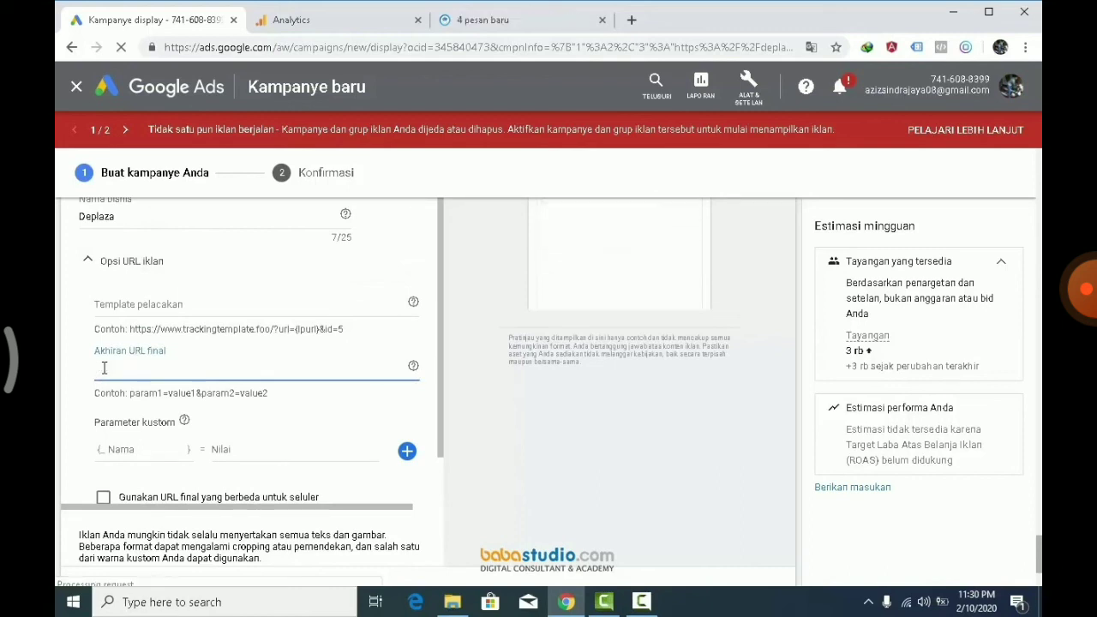
pyautogui.write('https')
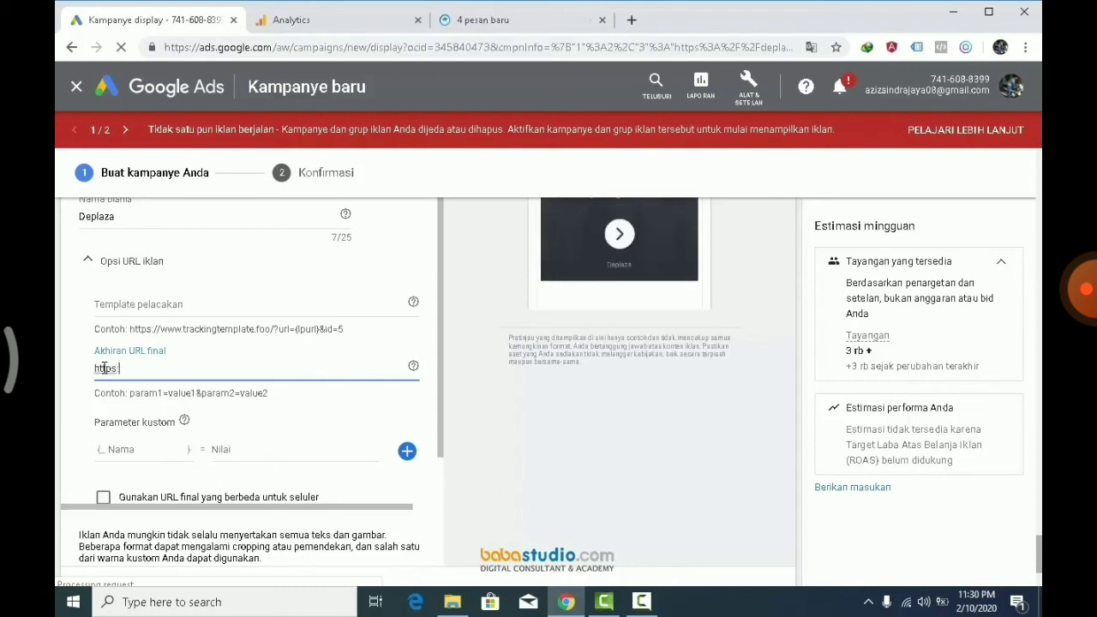
pyautogui.write('.de//')
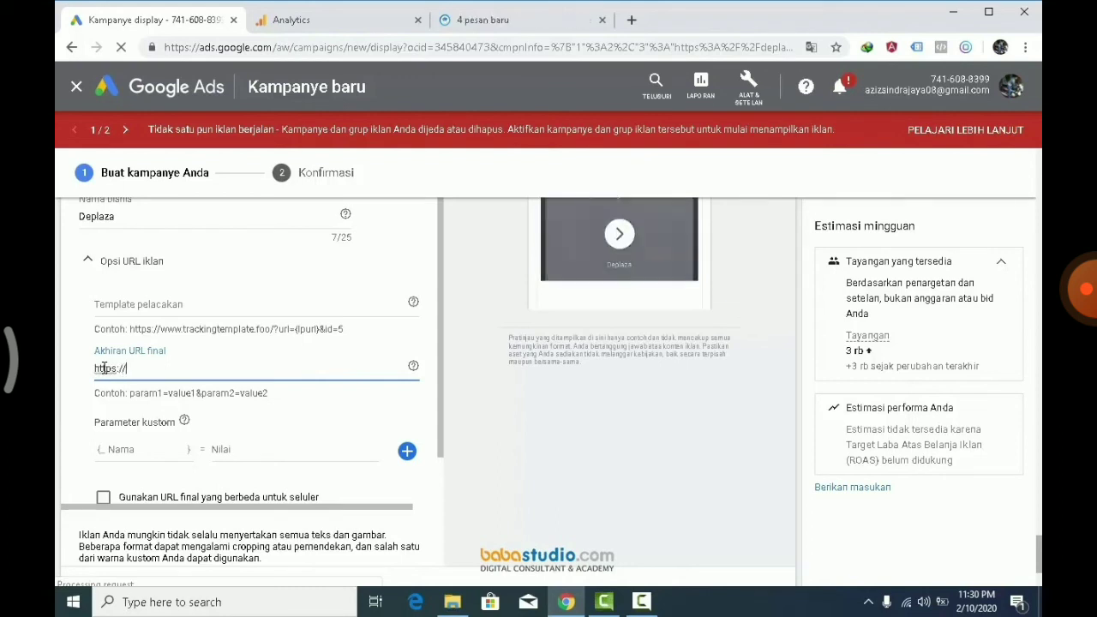
pyautogui.write('deplaza.id')
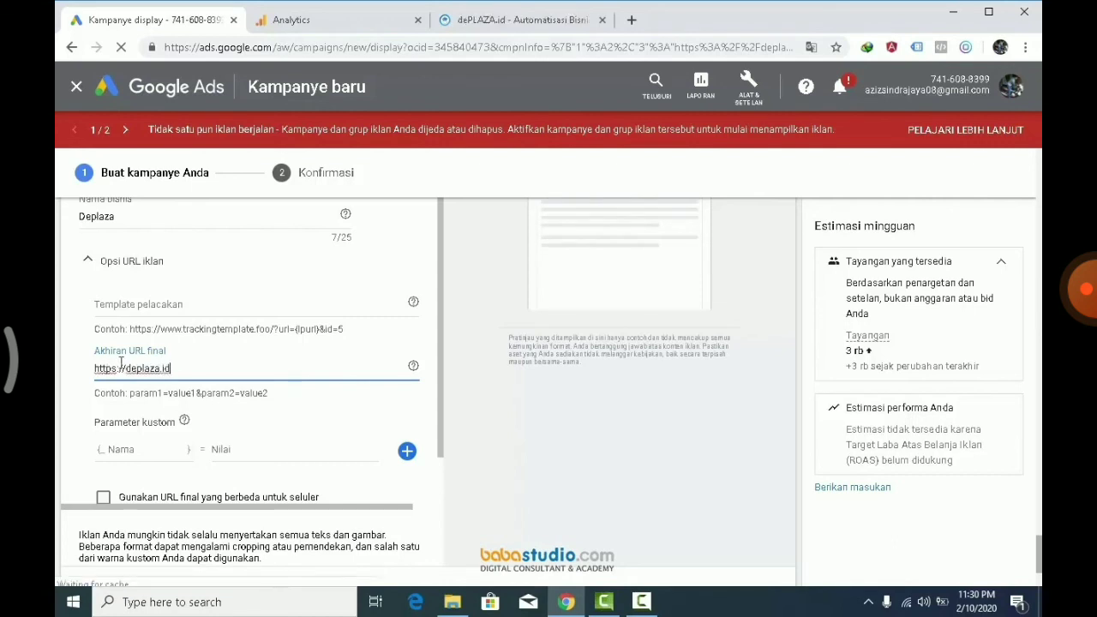
# Add a call-to-action text (CTA) in Indonesia language set to "Beli Sekarang" and try to add the ad to the ad group.
pyautogui.scroll(-2, 209, 390)
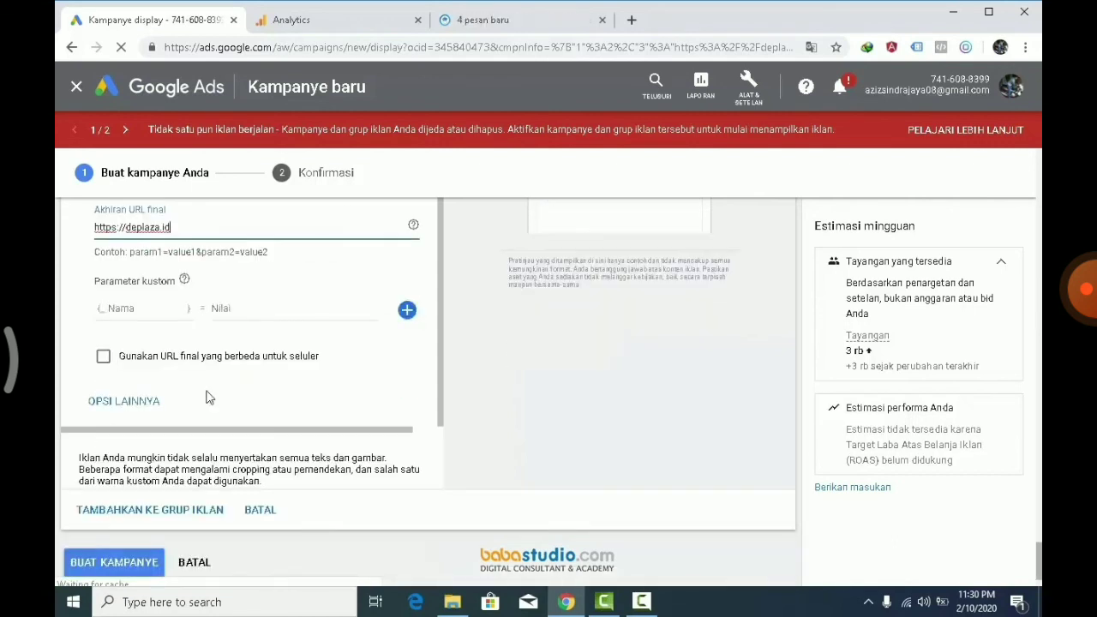
pyautogui.click(120, 403)
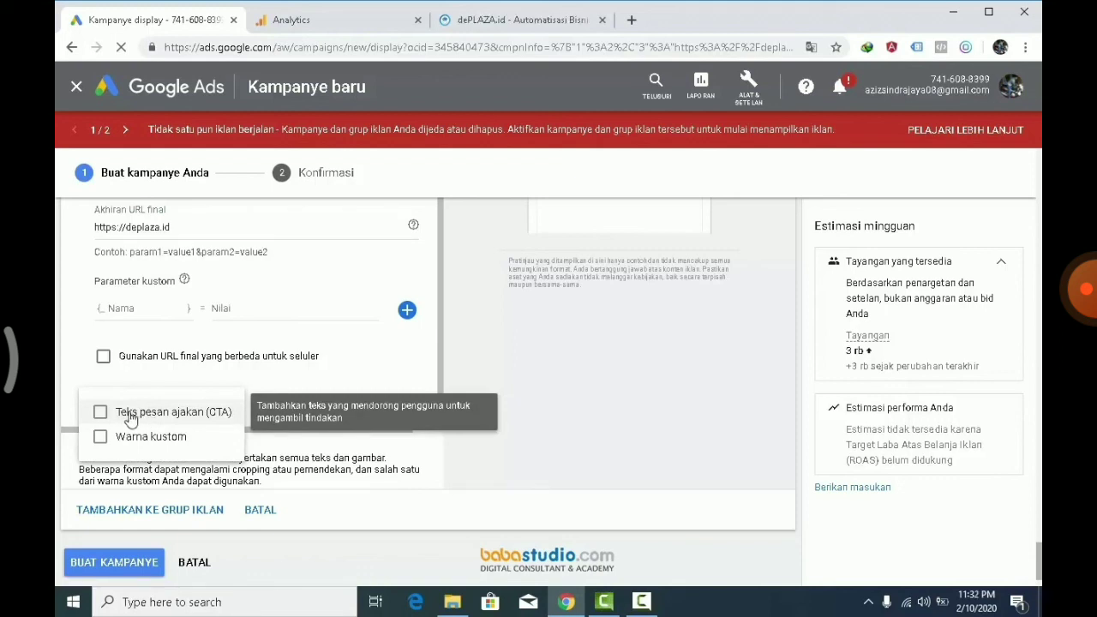
pyautogui.click(133, 418)
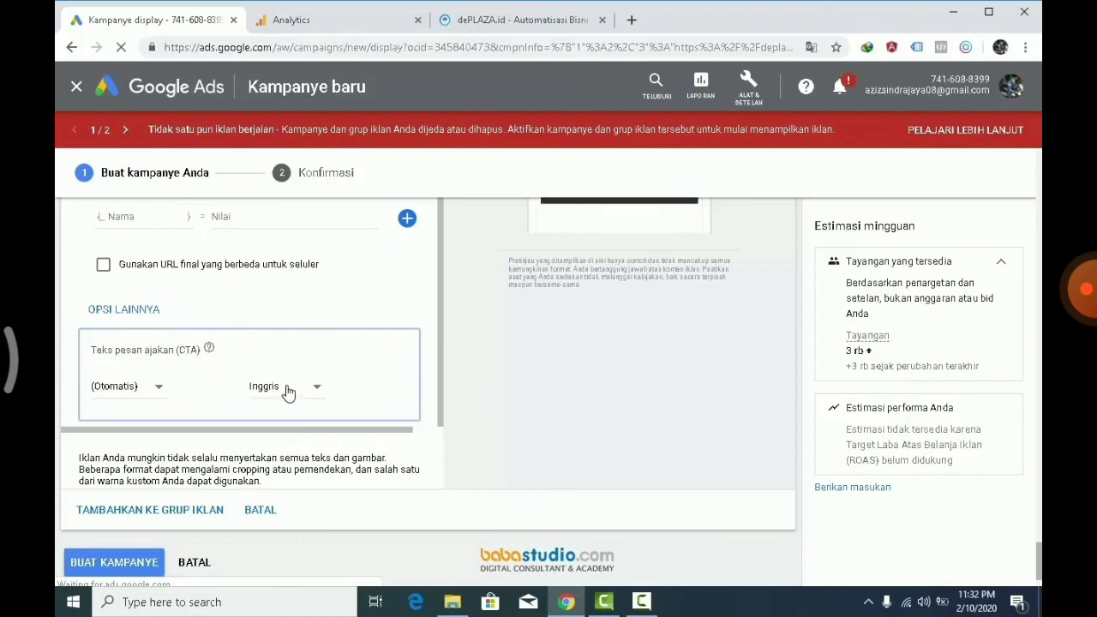
pyautogui.click(316, 389)
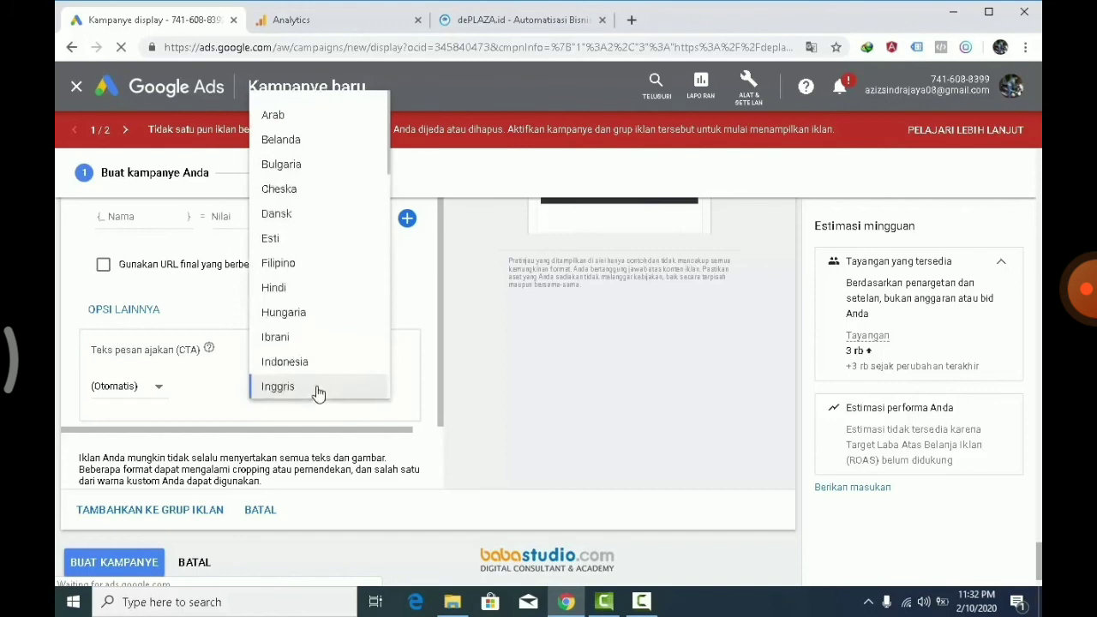
pyautogui.click(286, 362)
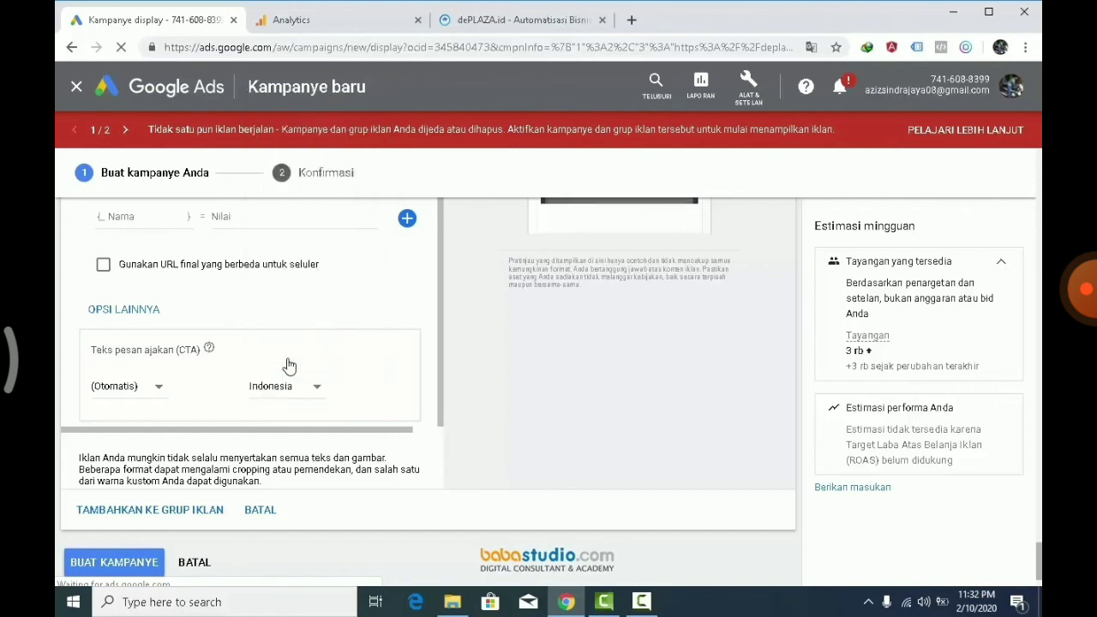
pyautogui.click(150, 391)
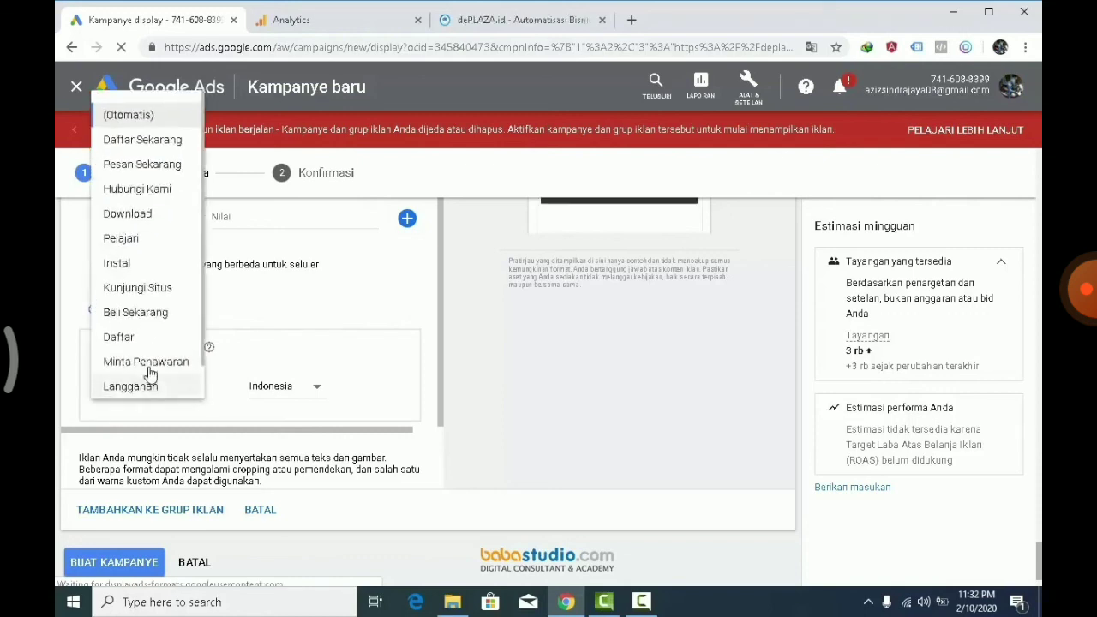
pyautogui.click(143, 316)
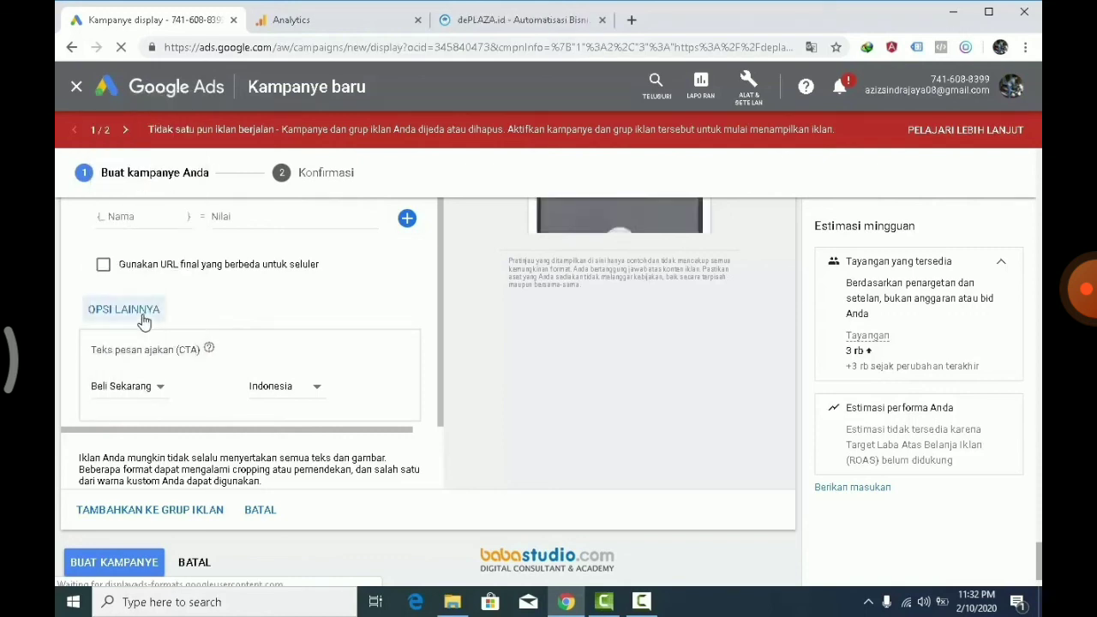
pyautogui.click(153, 514)
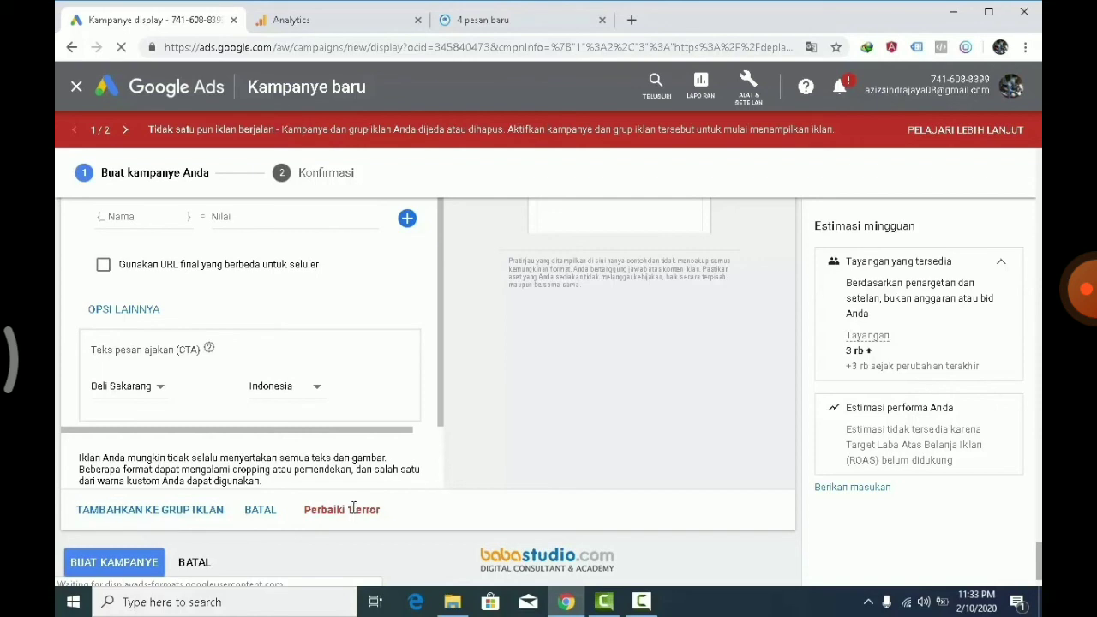
# Enter "Jual Aplikasi Dropshipper Reseller" as the ad's long headline (Judul panjang).
pyautogui.scroll(4, 278, 403)
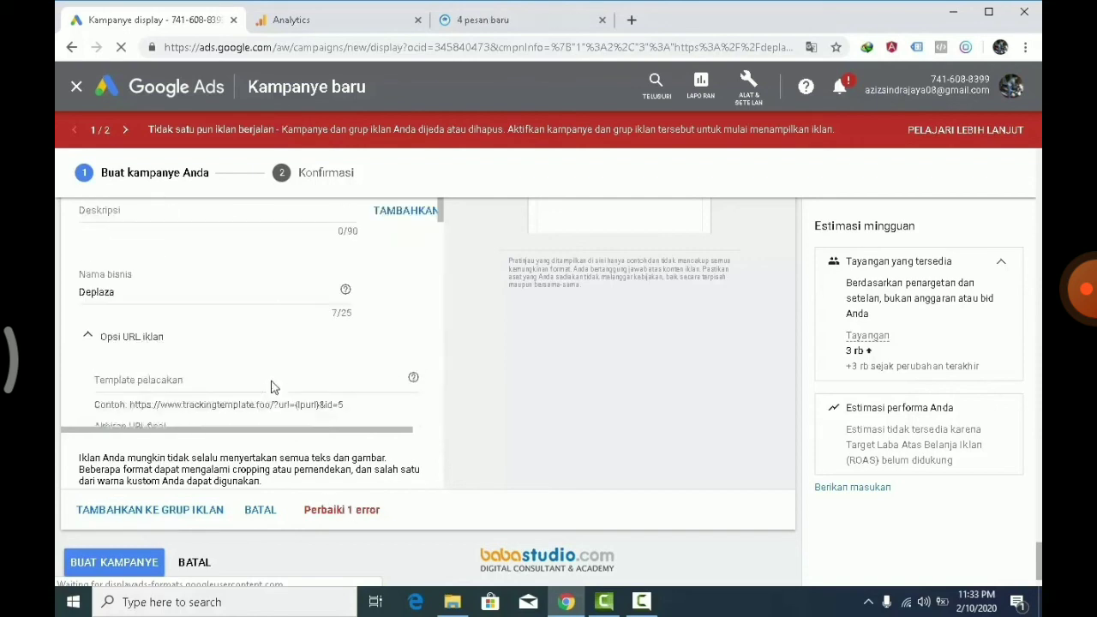
pyautogui.scroll(5, 271, 387)
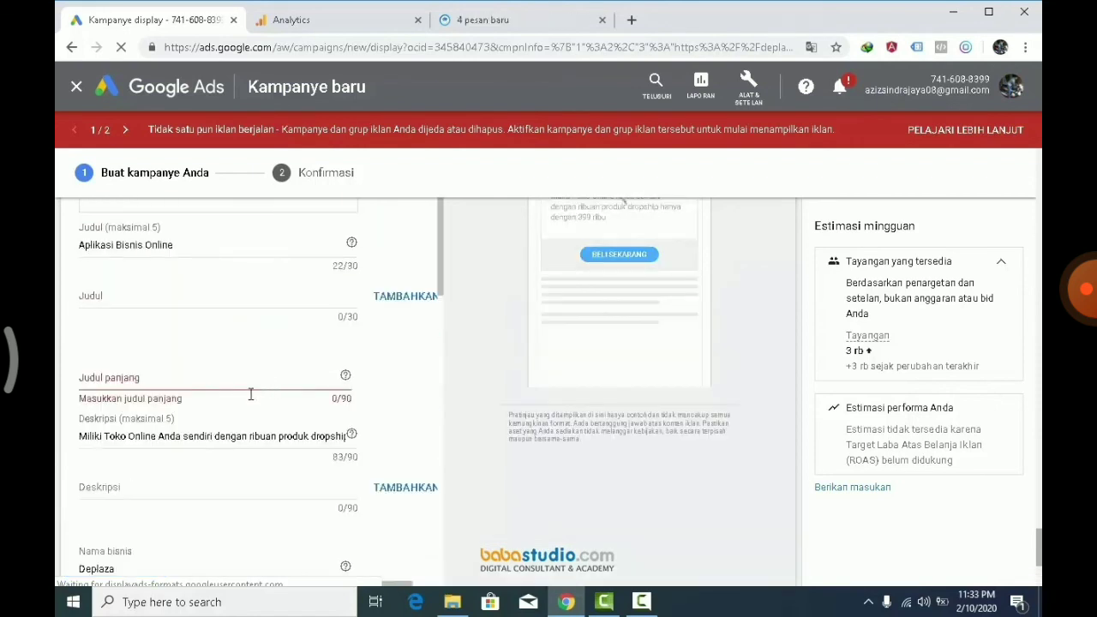
pyautogui.click(106, 377)
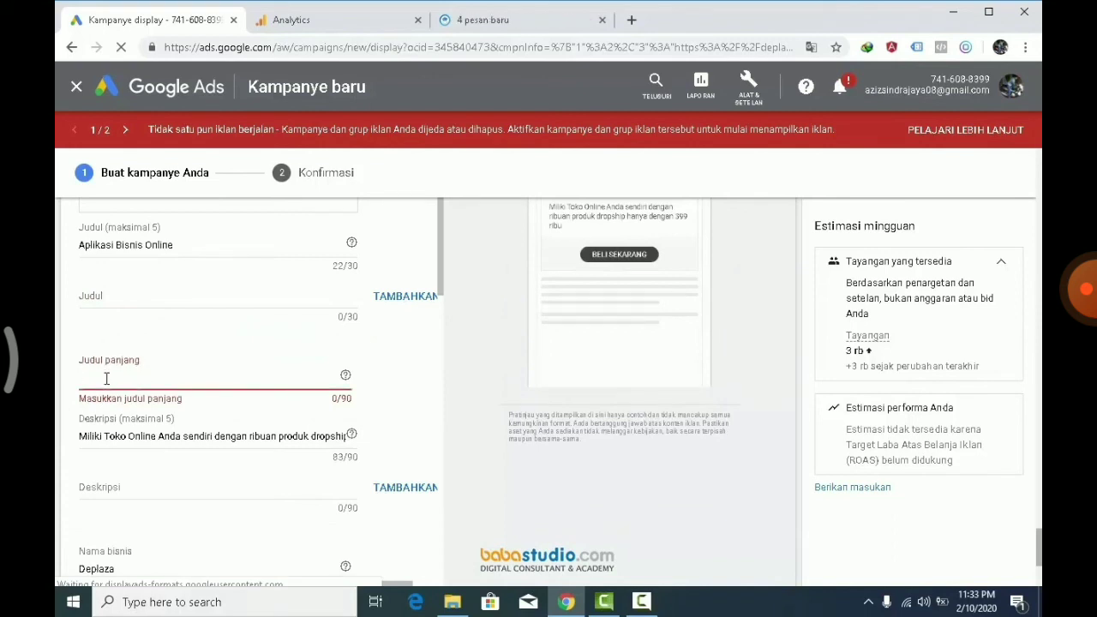
pyautogui.write('Jual ')
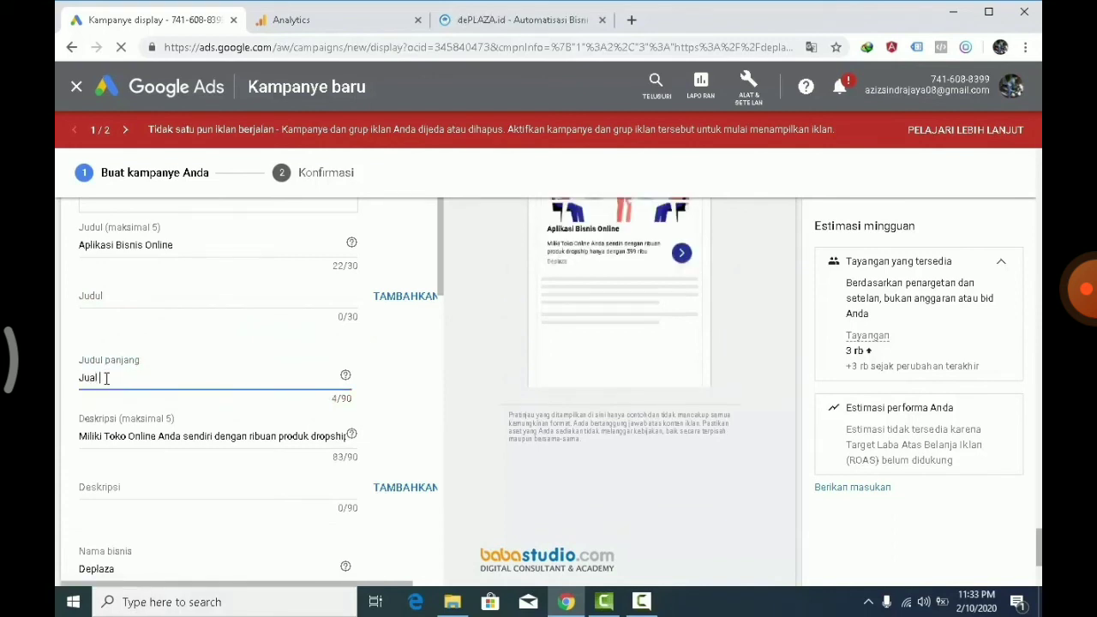
pyautogui.write('Aplik')
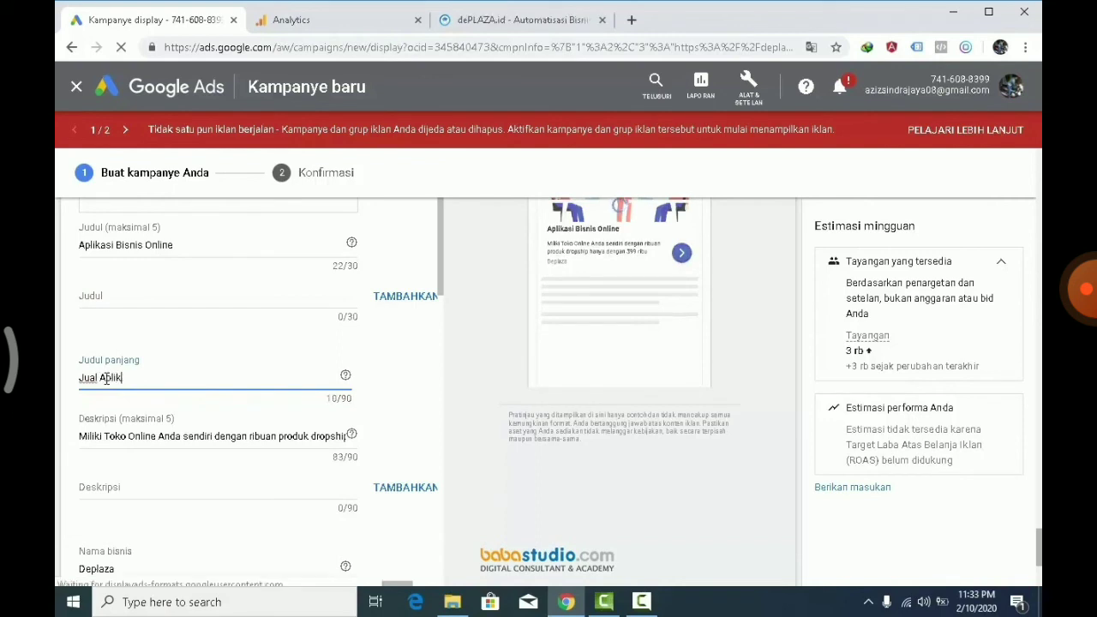
pyautogui.write('asi Drop')
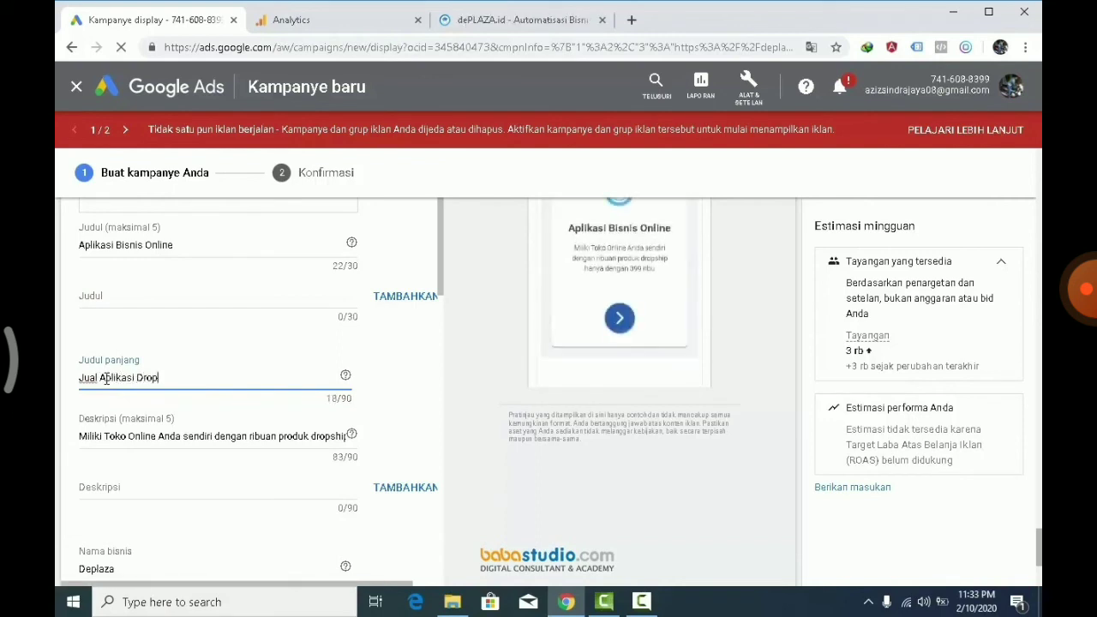
pyautogui.write('shipper')
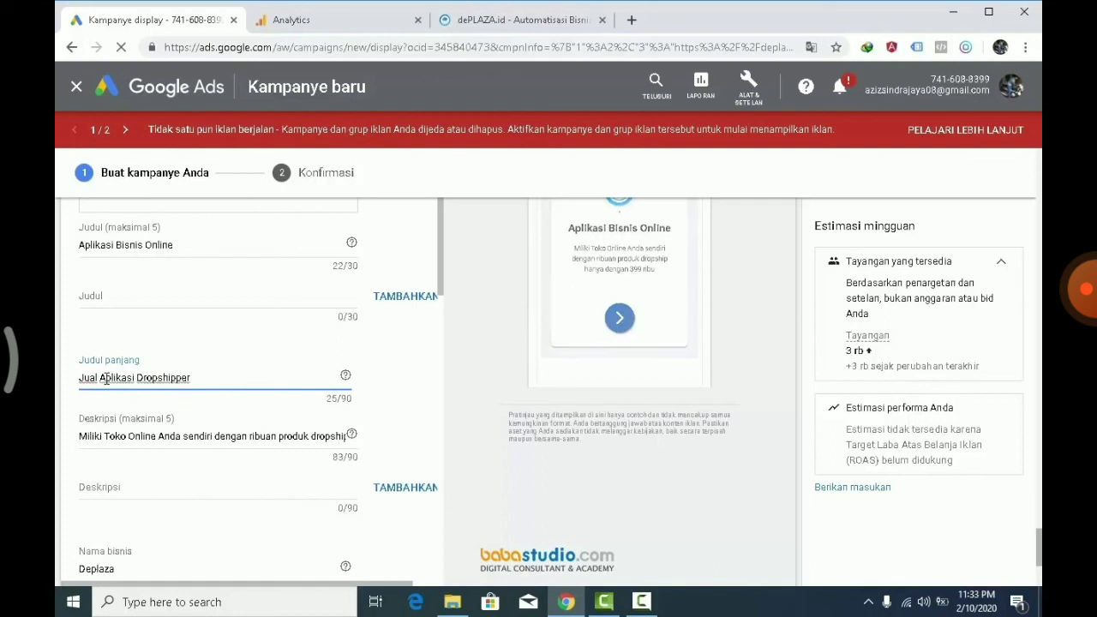
pyautogui.write(' Reseller')
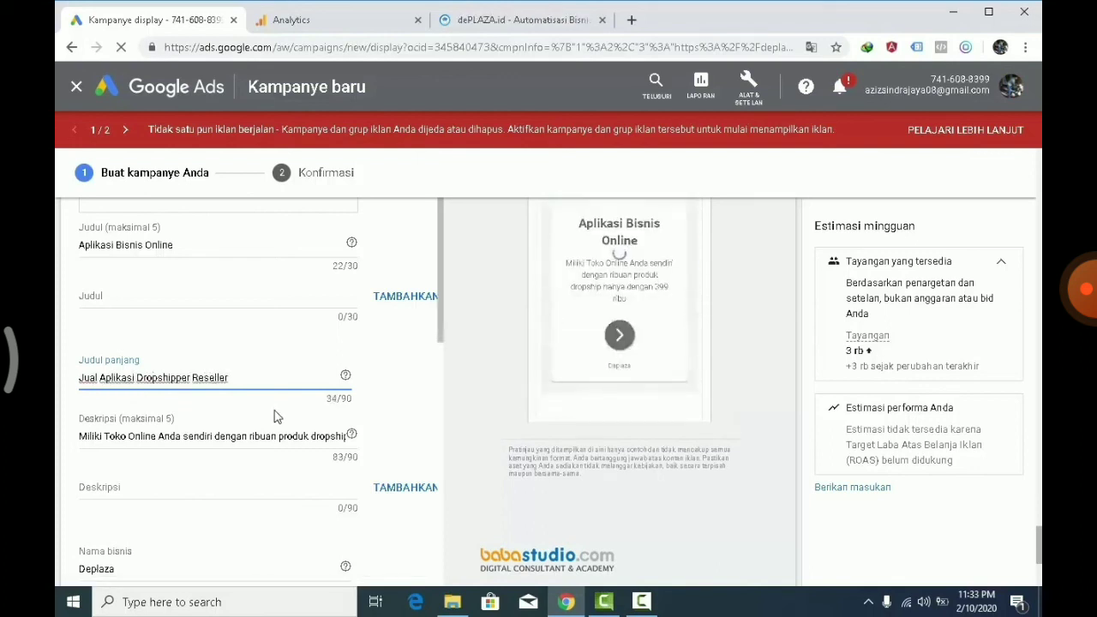
# Add the completed responsive display ad to the ad group.
pyautogui.scroll(-10, 277, 422)
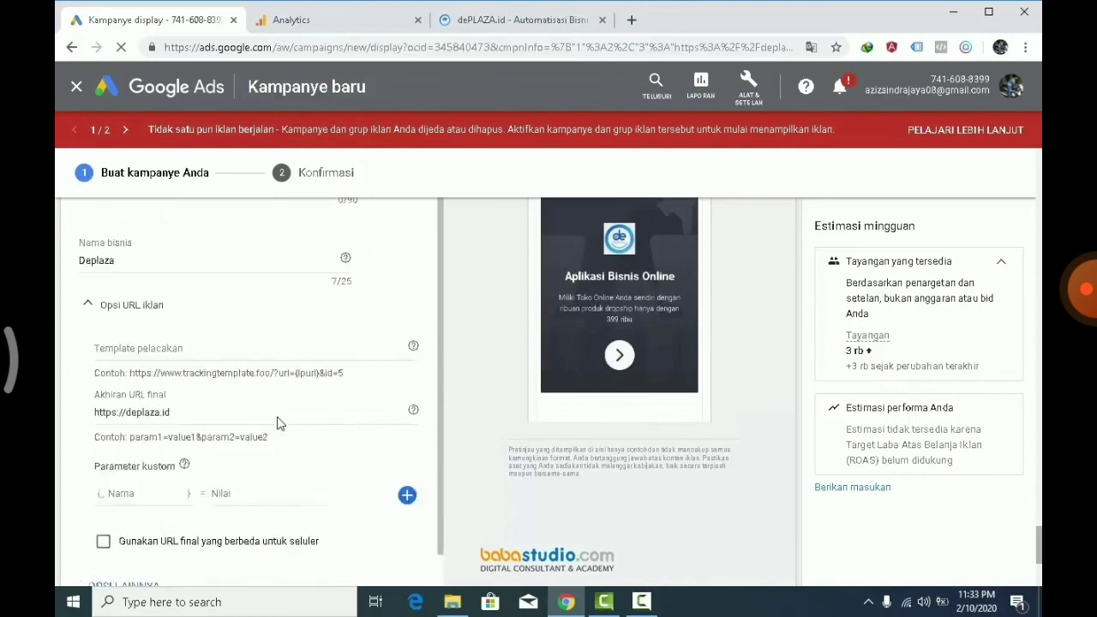
pyautogui.scroll(-1, 279, 423)
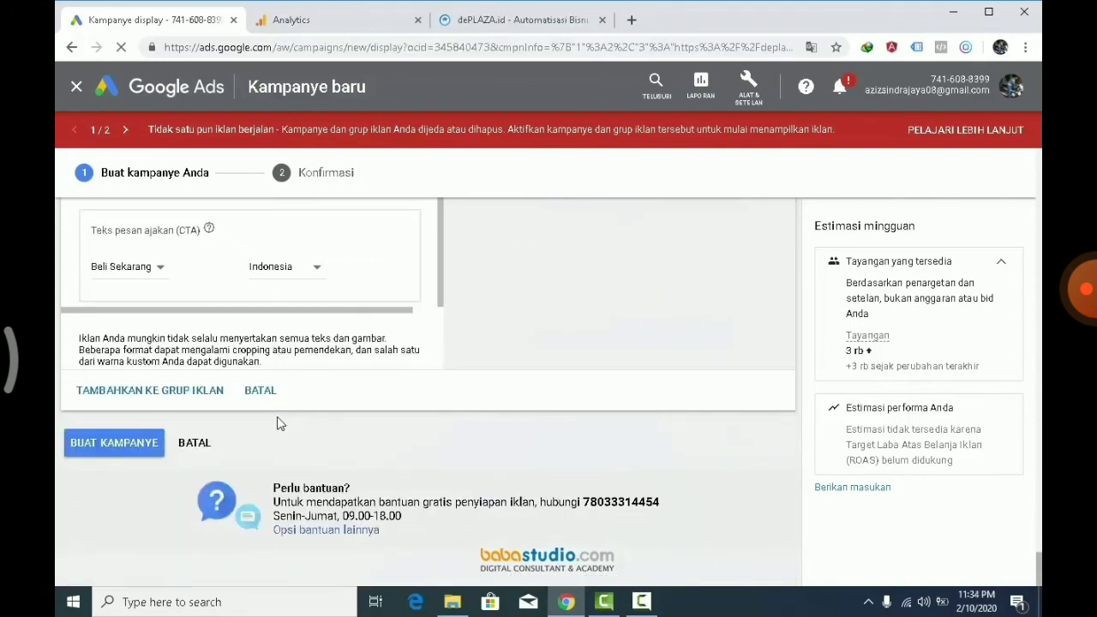
pyautogui.click(156, 398)
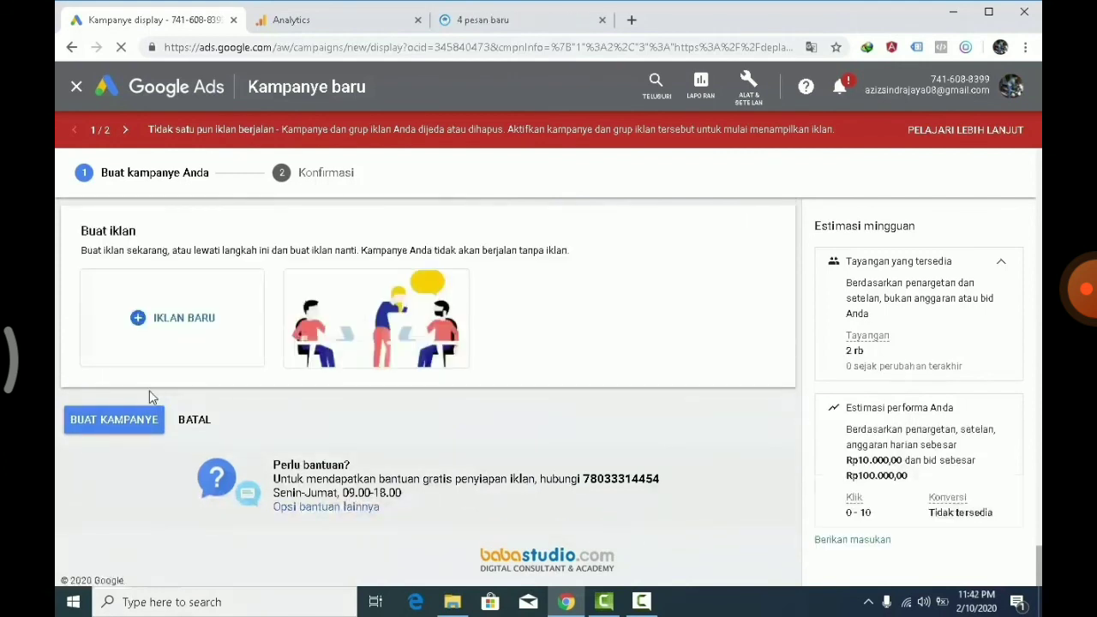